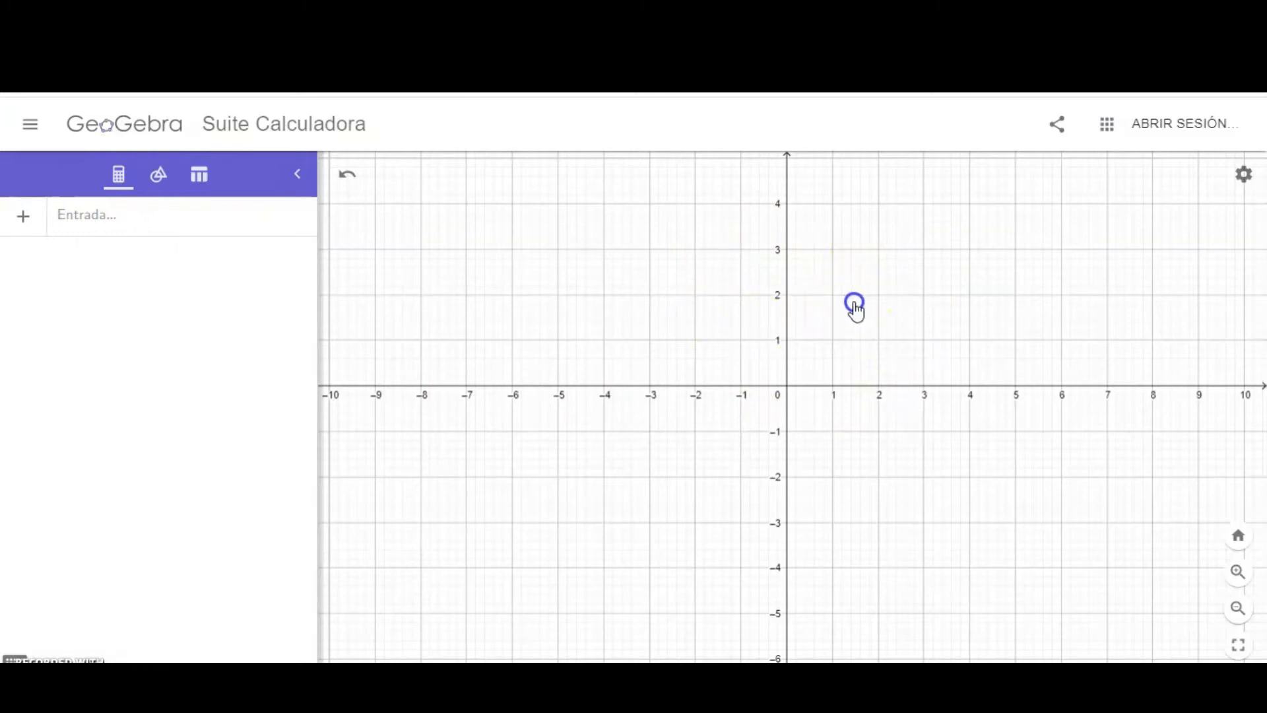
- Enter x + 1 as a new function to plot the linear function
{"action": "left_click_drag", "start_coordinate": [855, 306], "coordinate": [833, 323]}
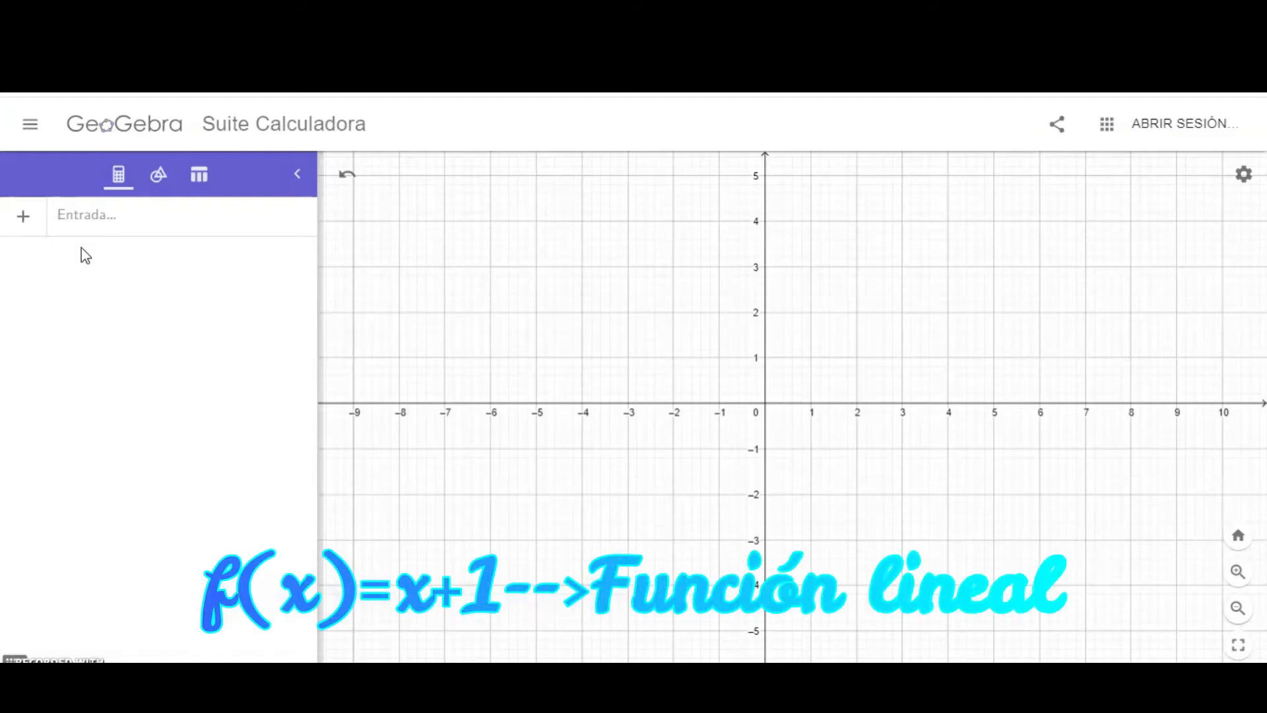
{"action": "left_click", "coordinate": [102, 222]}
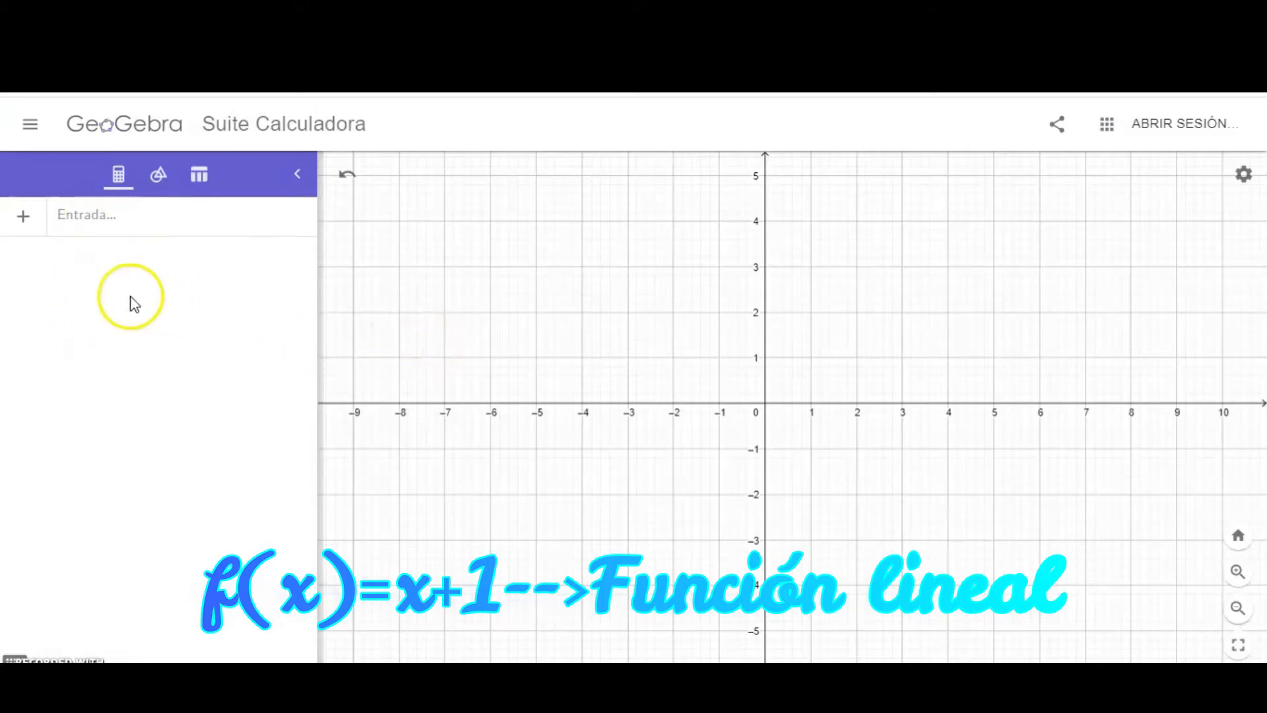
{"action": "left_click", "coordinate": [68, 219]}
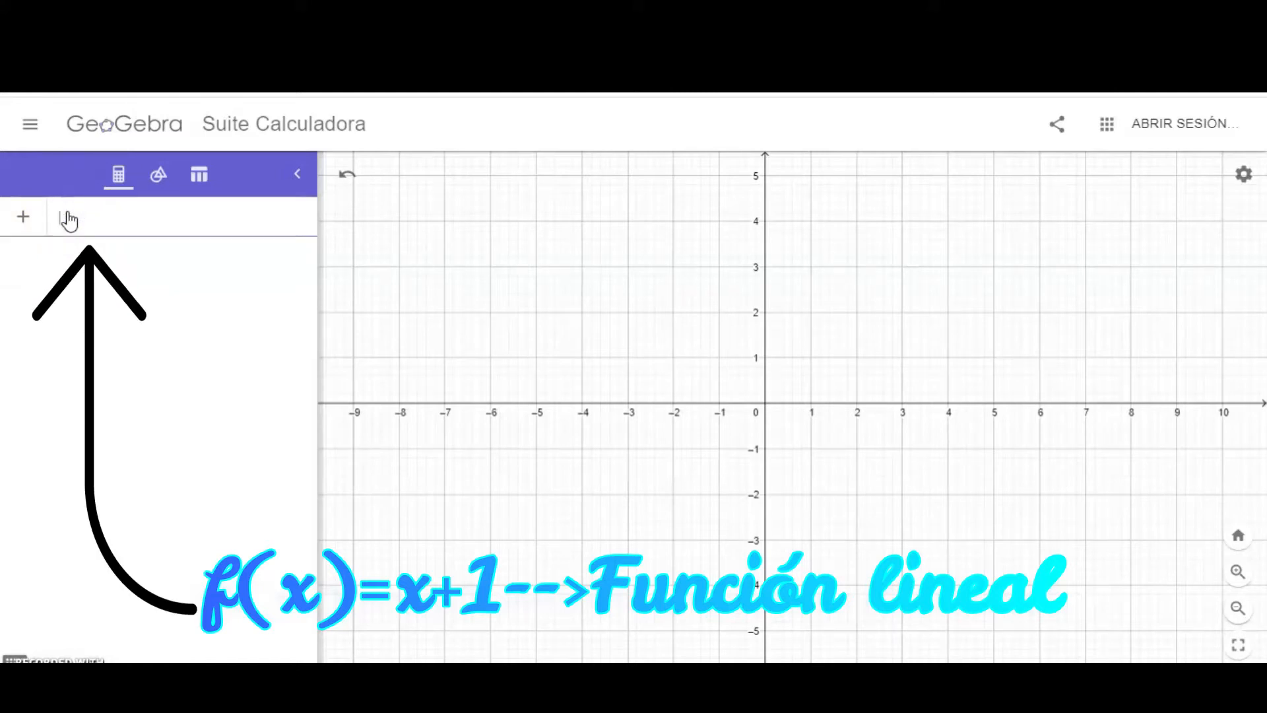
{"action": "type", "text": "x "}
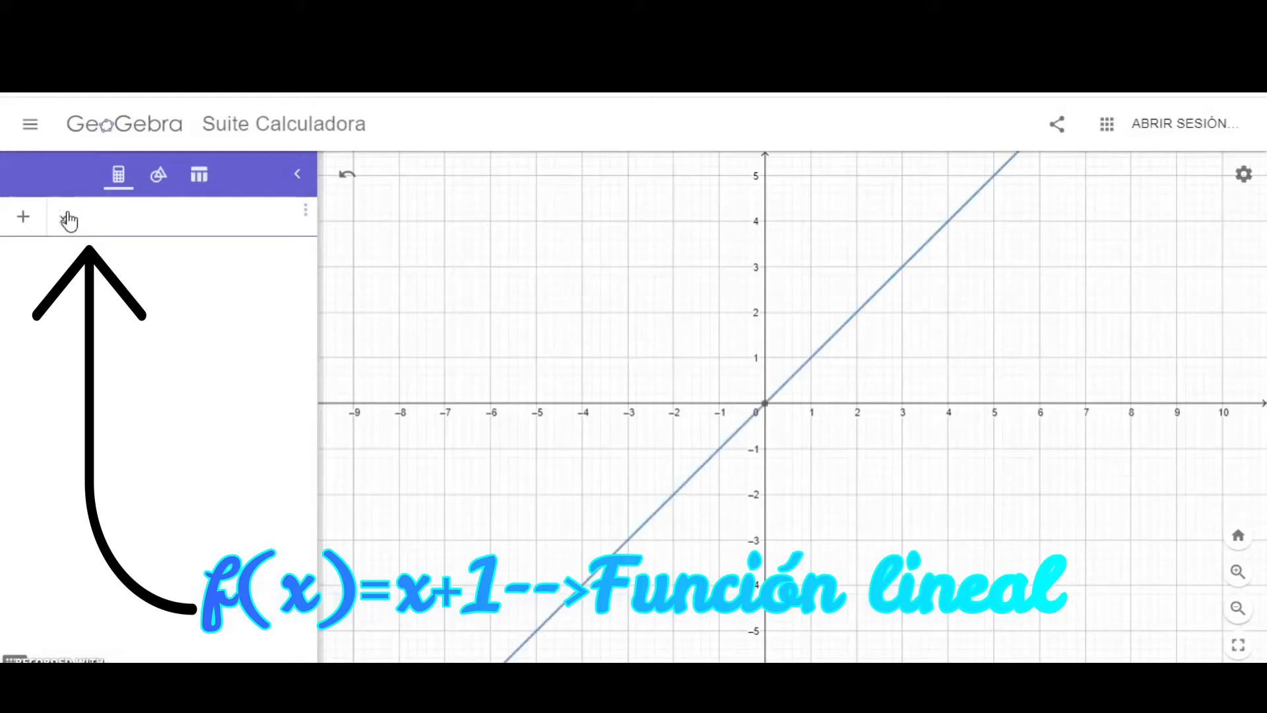
{"action": "type", "text": "+ 1"}
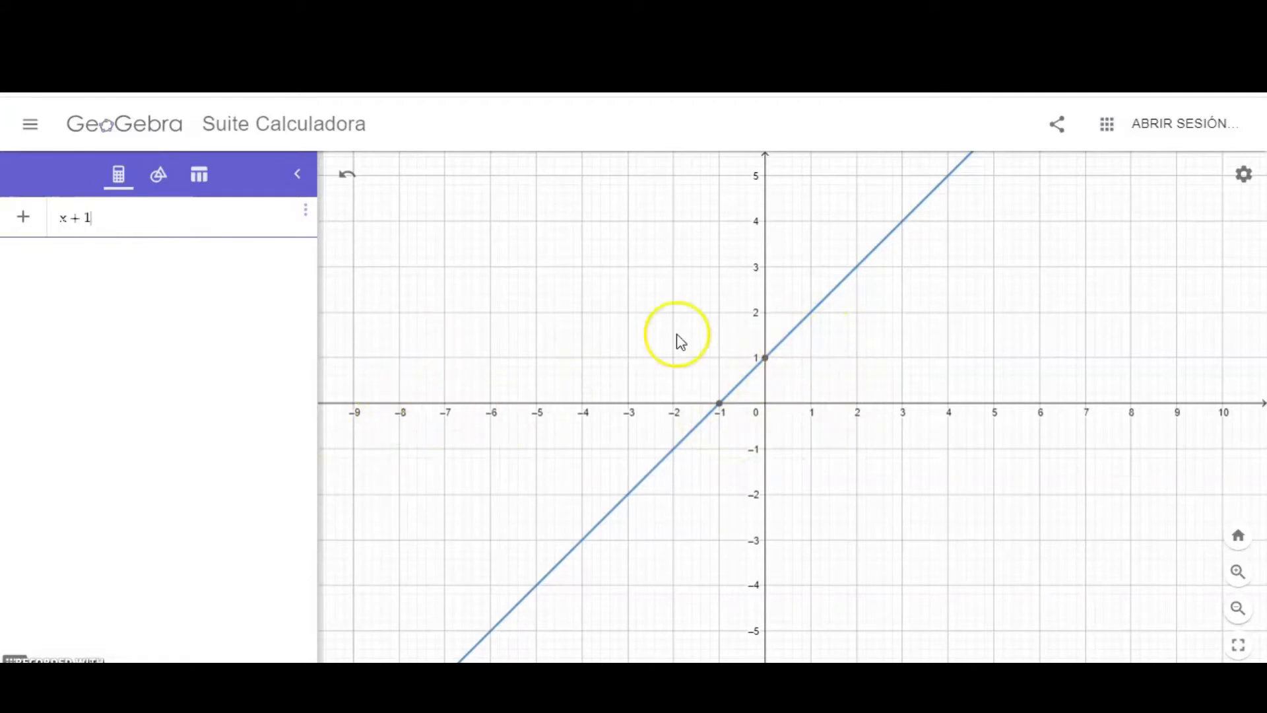
{"action": "left_click", "coordinate": [108, 381]}
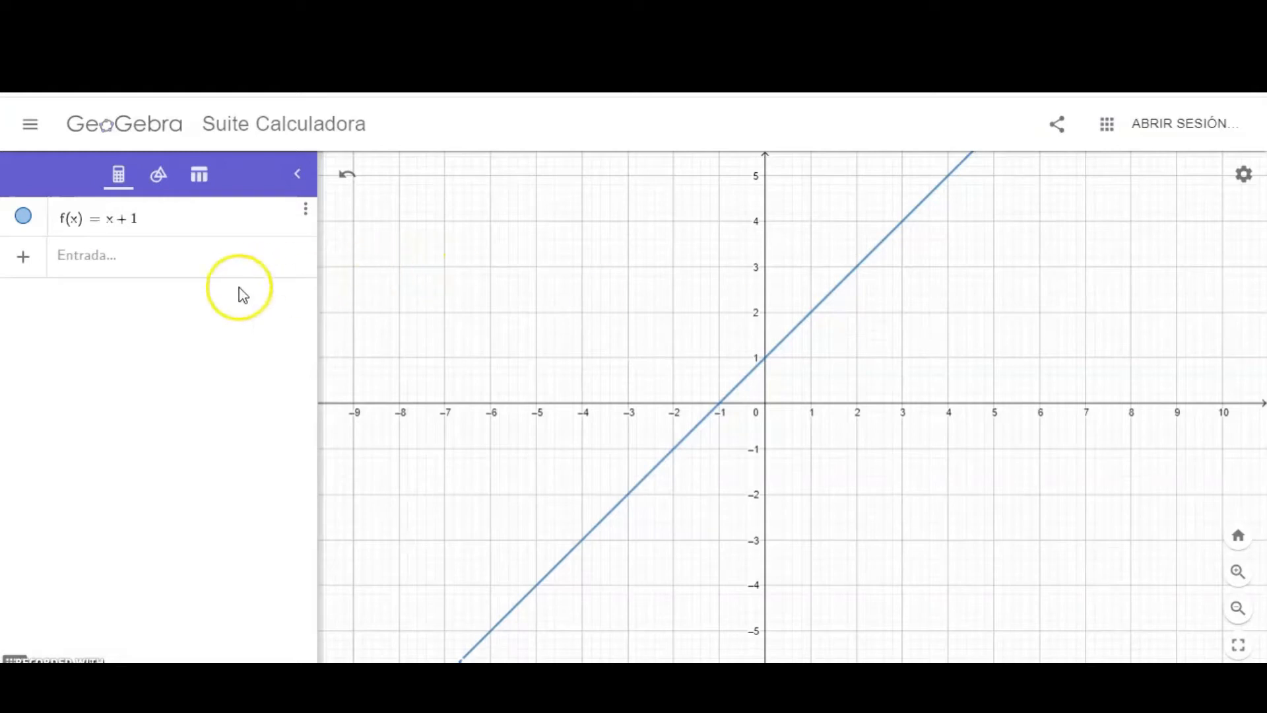
- Add the special points of the function x + 1 and place another point on the line at (3, 4)
{"action": "left_click", "coordinate": [305, 211]}
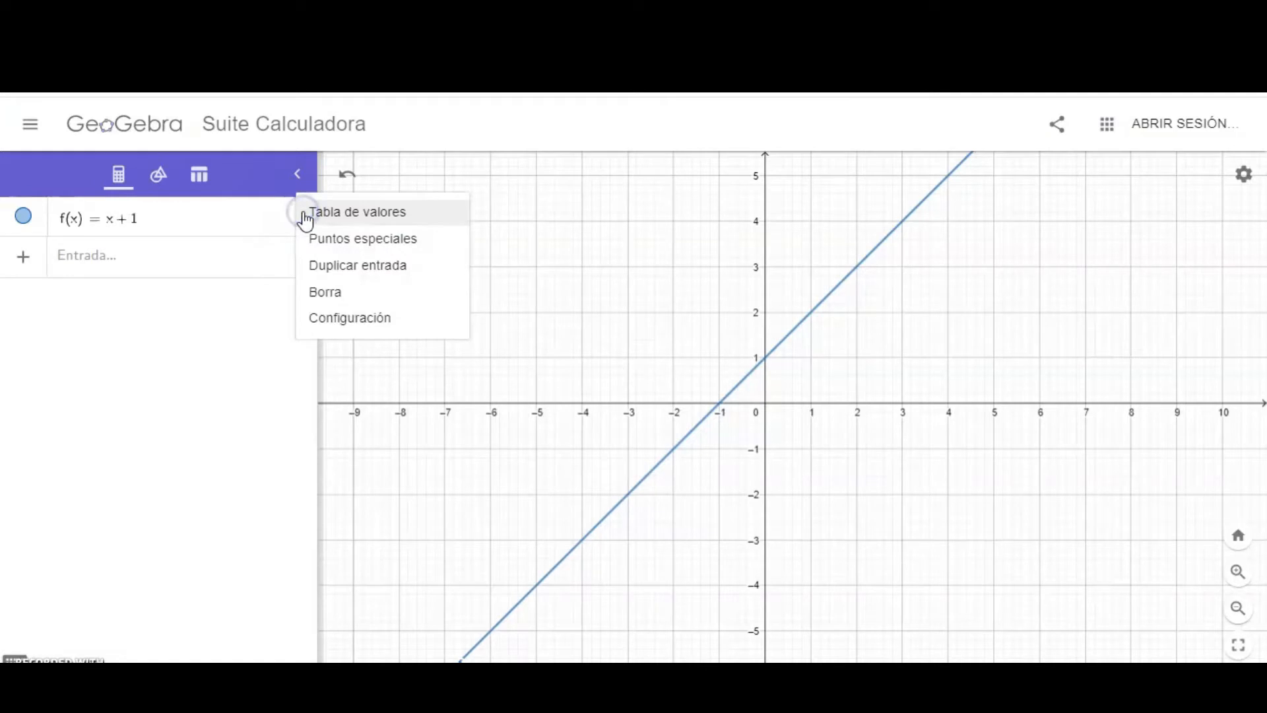
{"action": "left_click", "coordinate": [353, 241]}
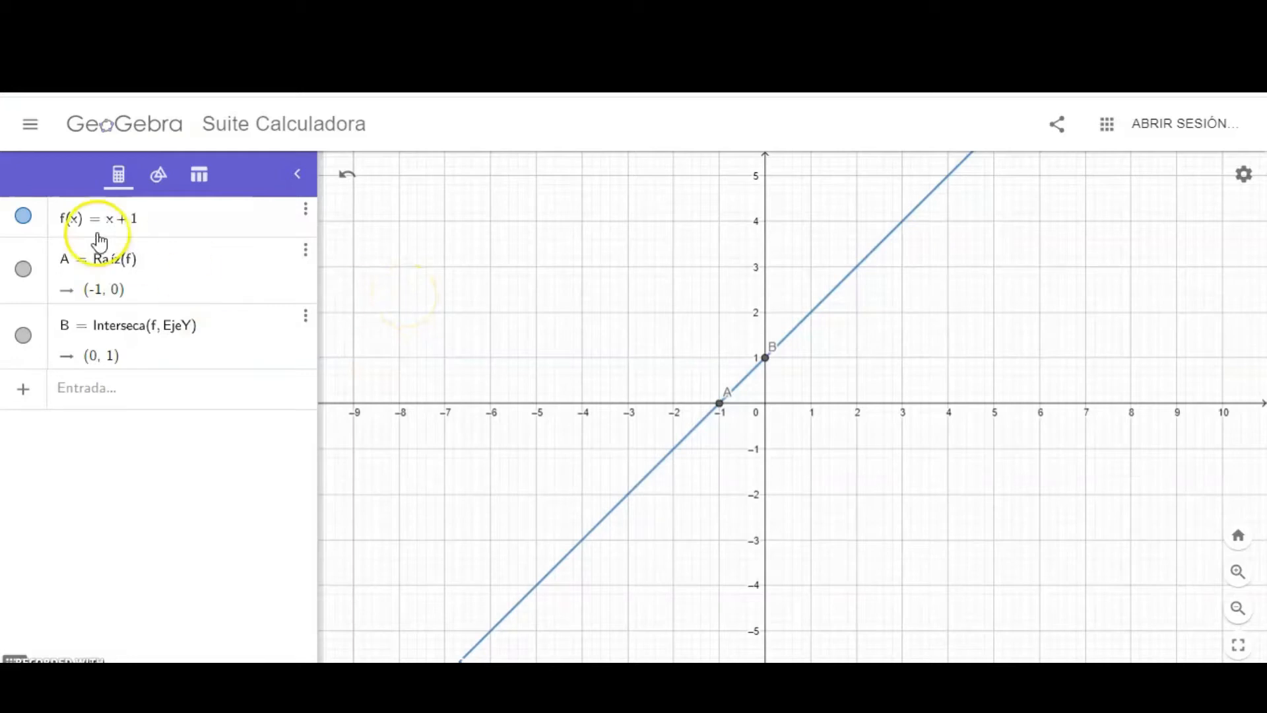
{"action": "left_click", "coordinate": [159, 186]}
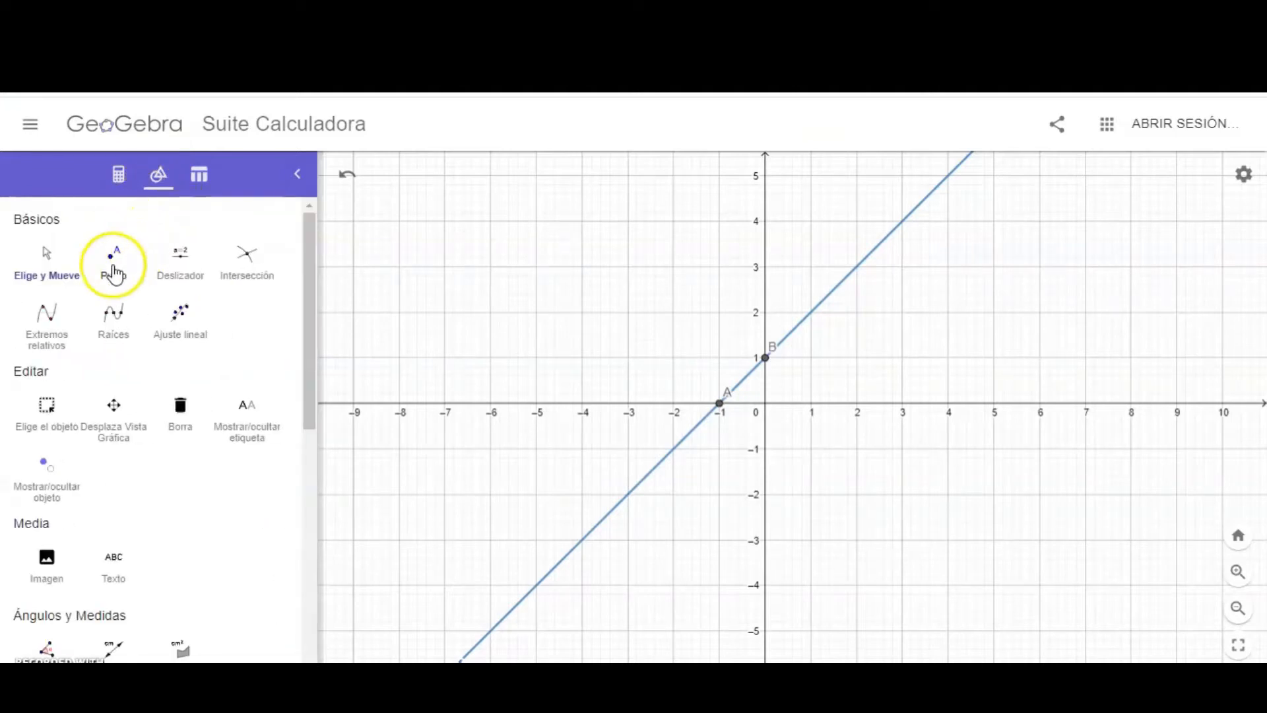
{"action": "left_click", "coordinate": [119, 250]}
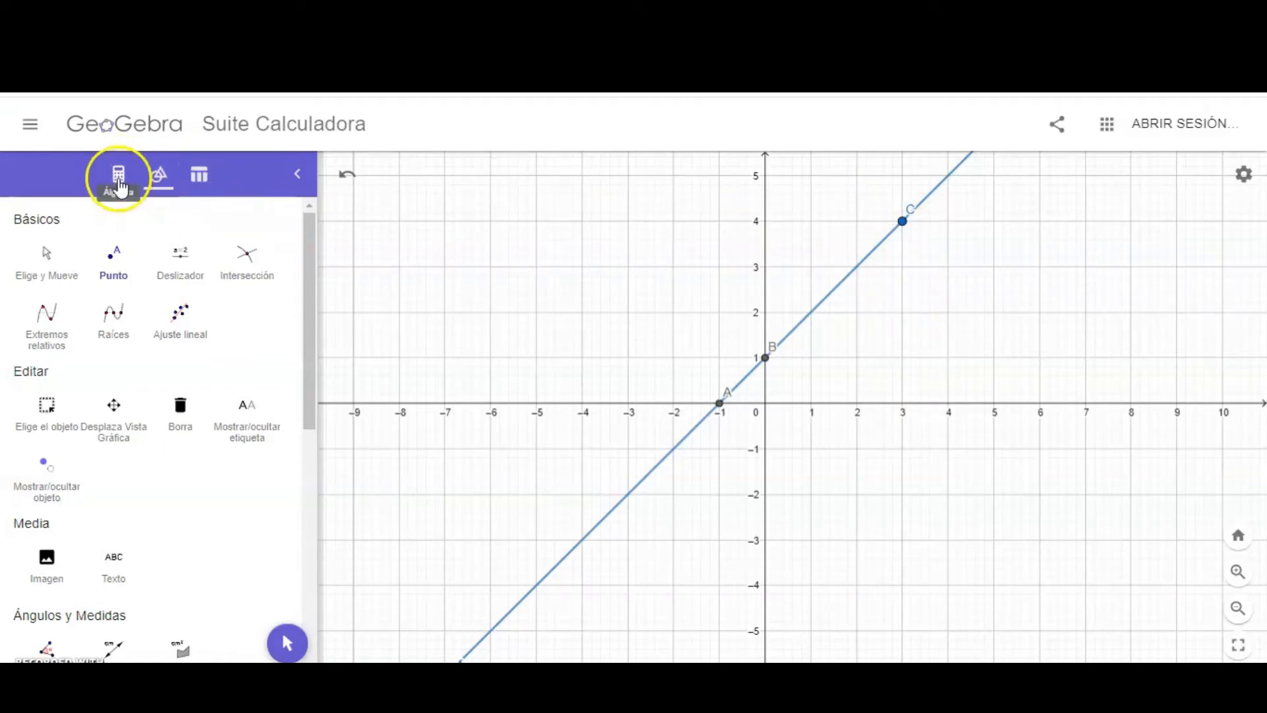
{"action": "left_click", "coordinate": [120, 176]}
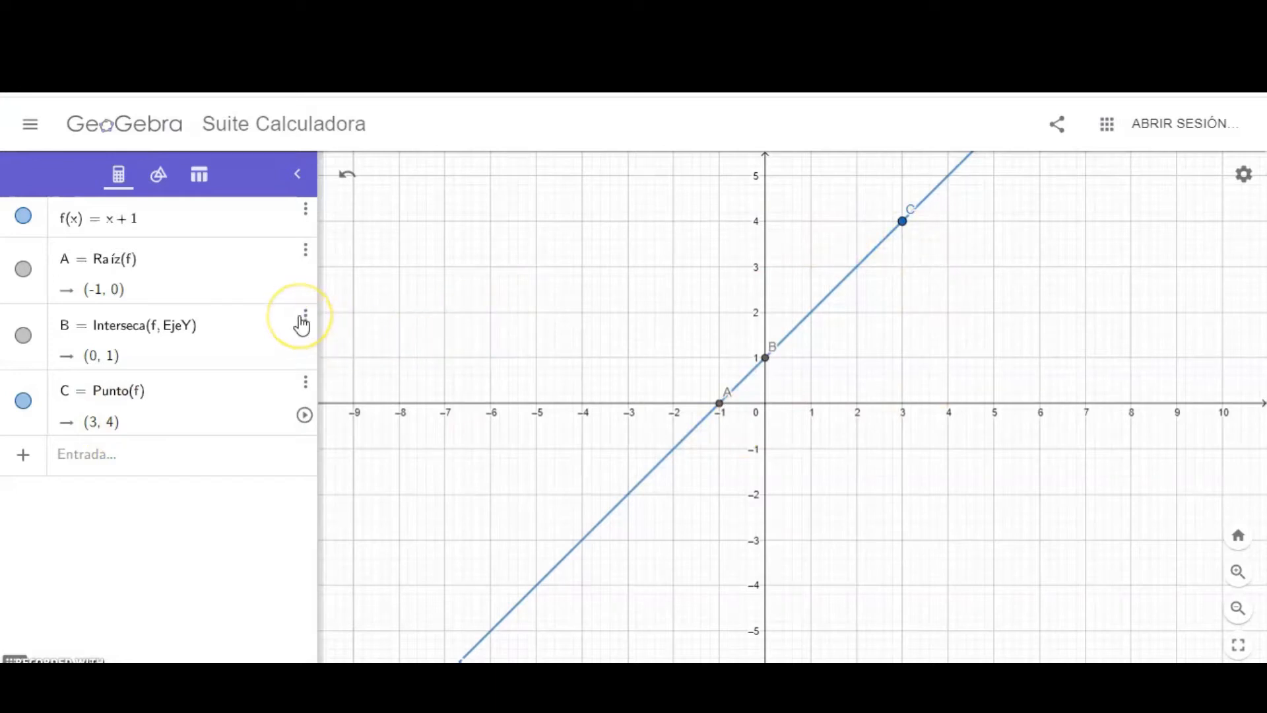
{"action": "left_click", "coordinate": [159, 175]}
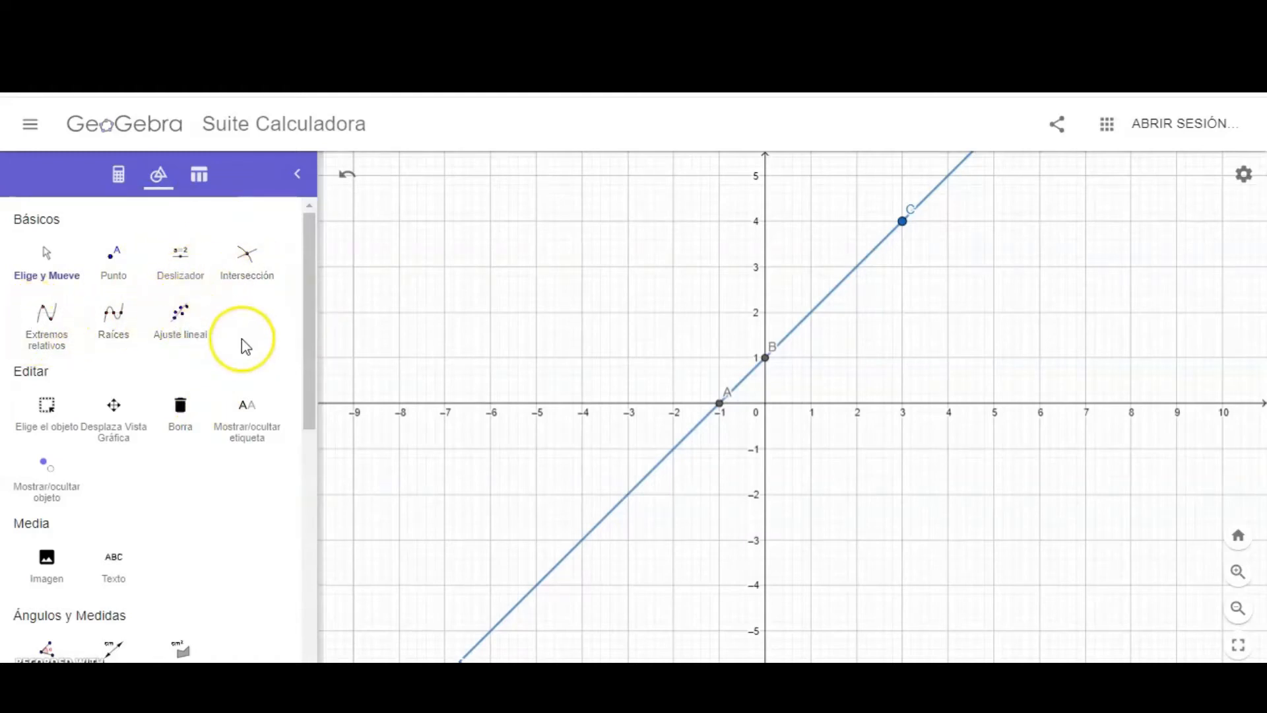
{"action": "scroll", "coordinate": [242, 339], "scroll_direction": "down", "scroll_amount": 6}
{"action": "scroll", "coordinate": [242, 339], "scroll_direction": "down", "scroll_amount": 3}
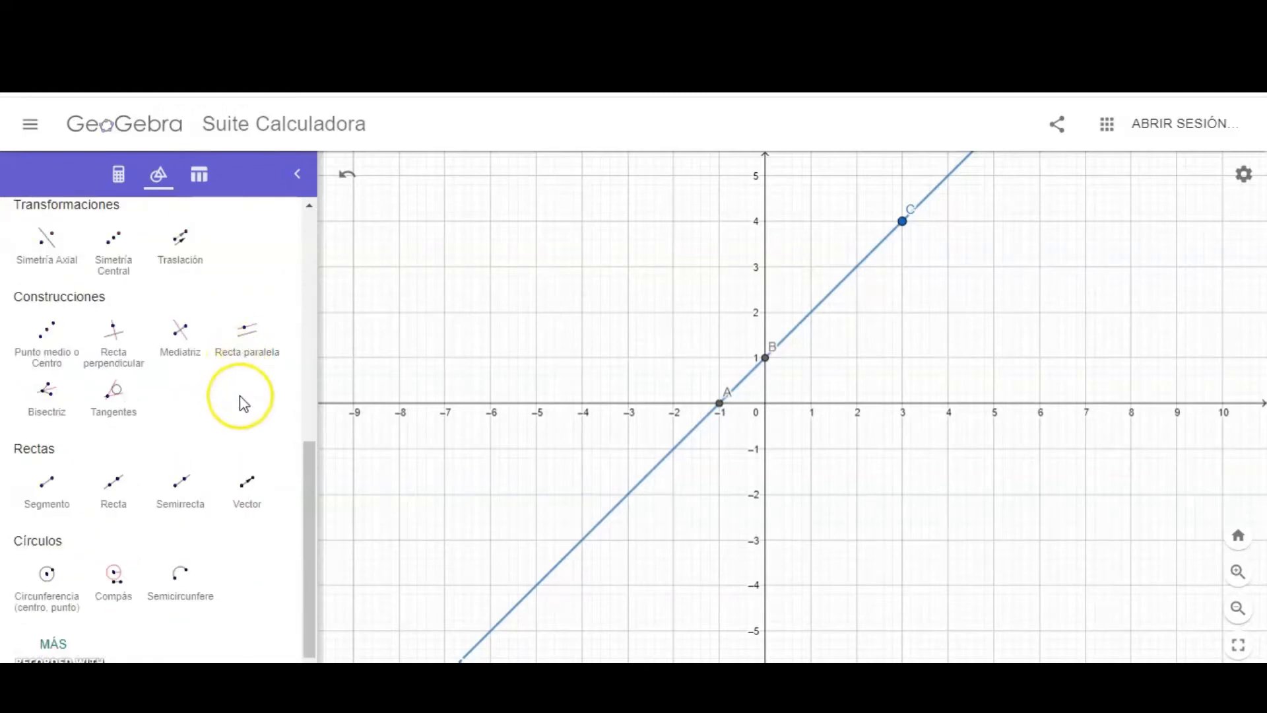
{"action": "scroll", "coordinate": [241, 397], "scroll_direction": "up", "scroll_amount": 9}
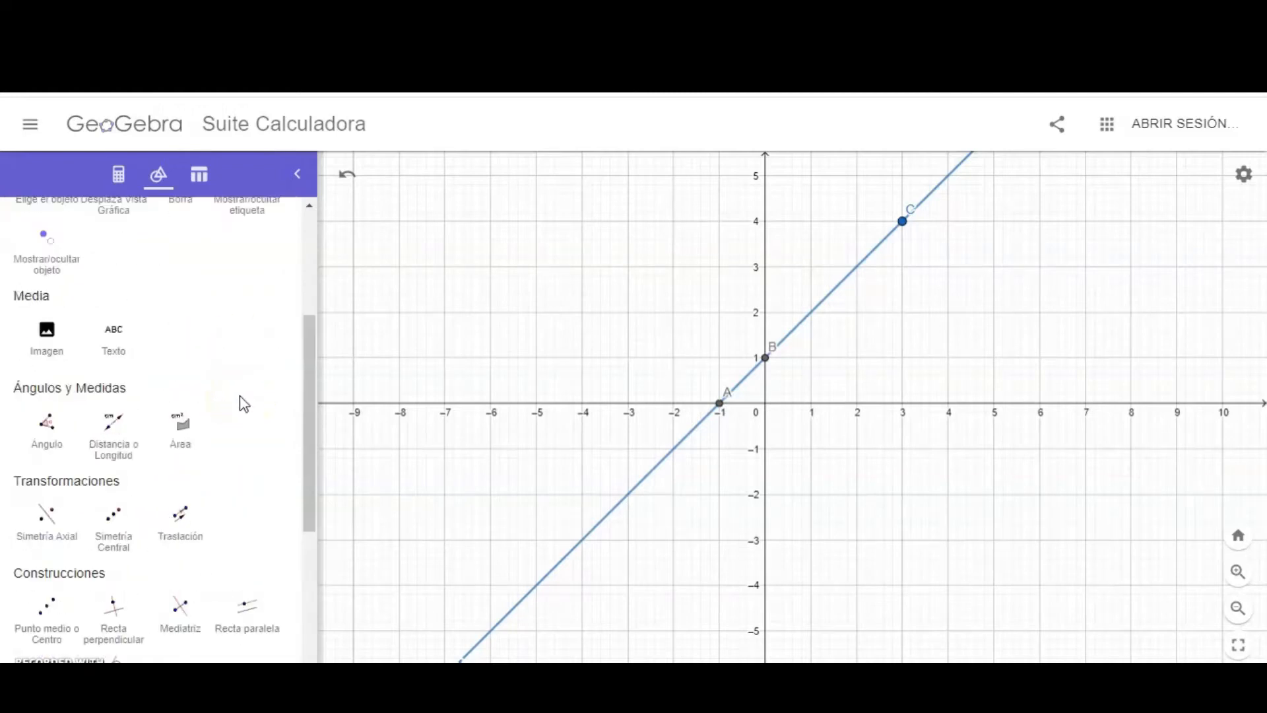
{"action": "left_click", "coordinate": [116, 198]}
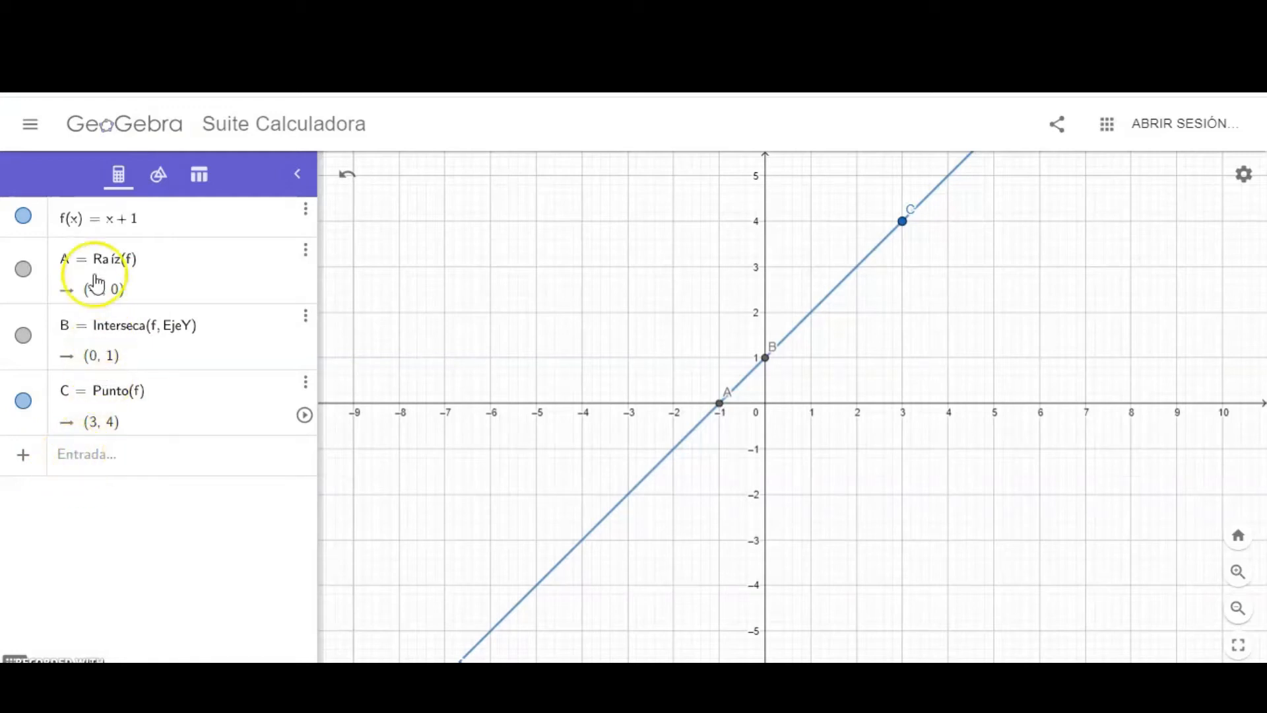
- Delete the linear function and plot sen(x) in its place
{"action": "left_click", "coordinate": [306, 209]}
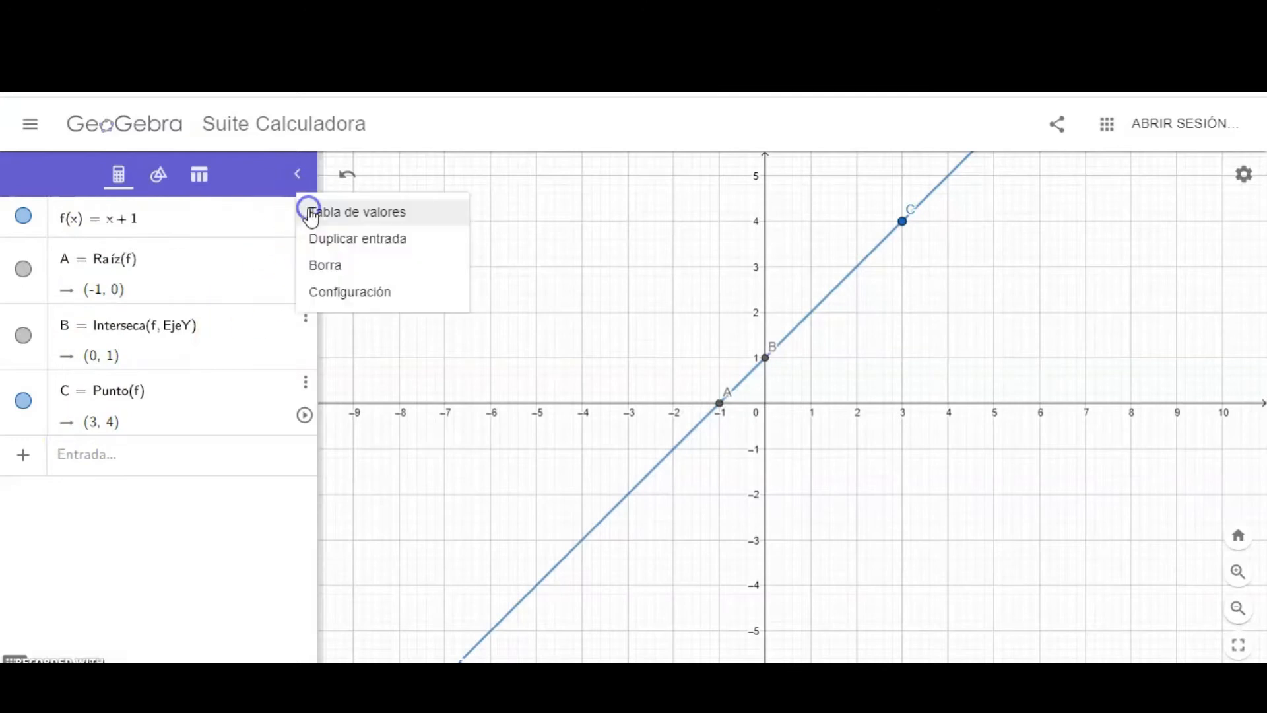
{"action": "left_click", "coordinate": [338, 275]}
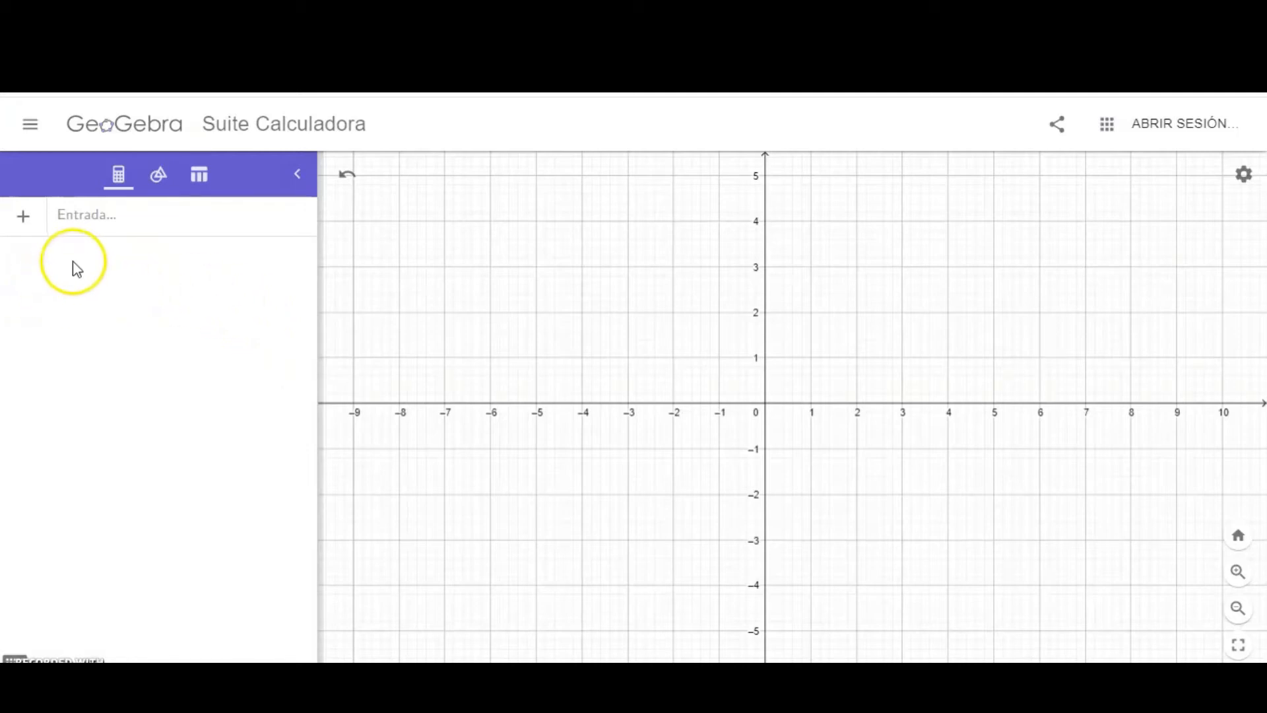
{"action": "left_click", "coordinate": [84, 219]}
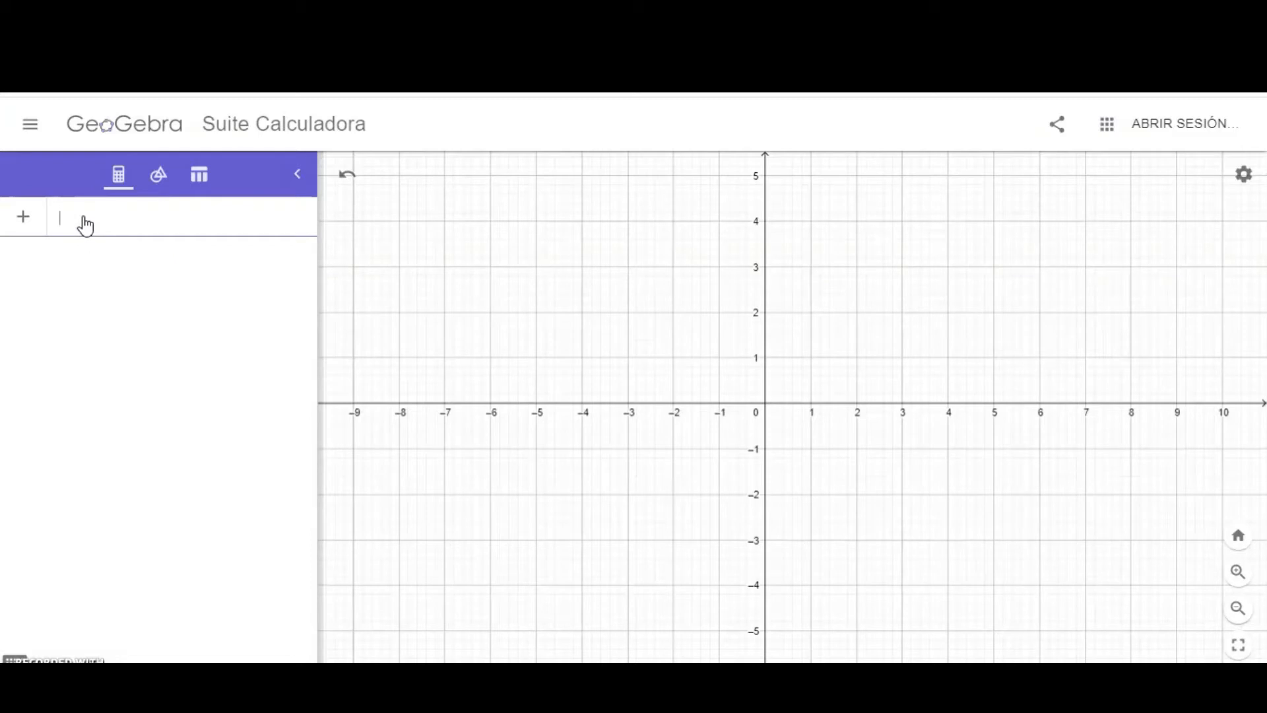
{"action": "type", "text": "sen"}
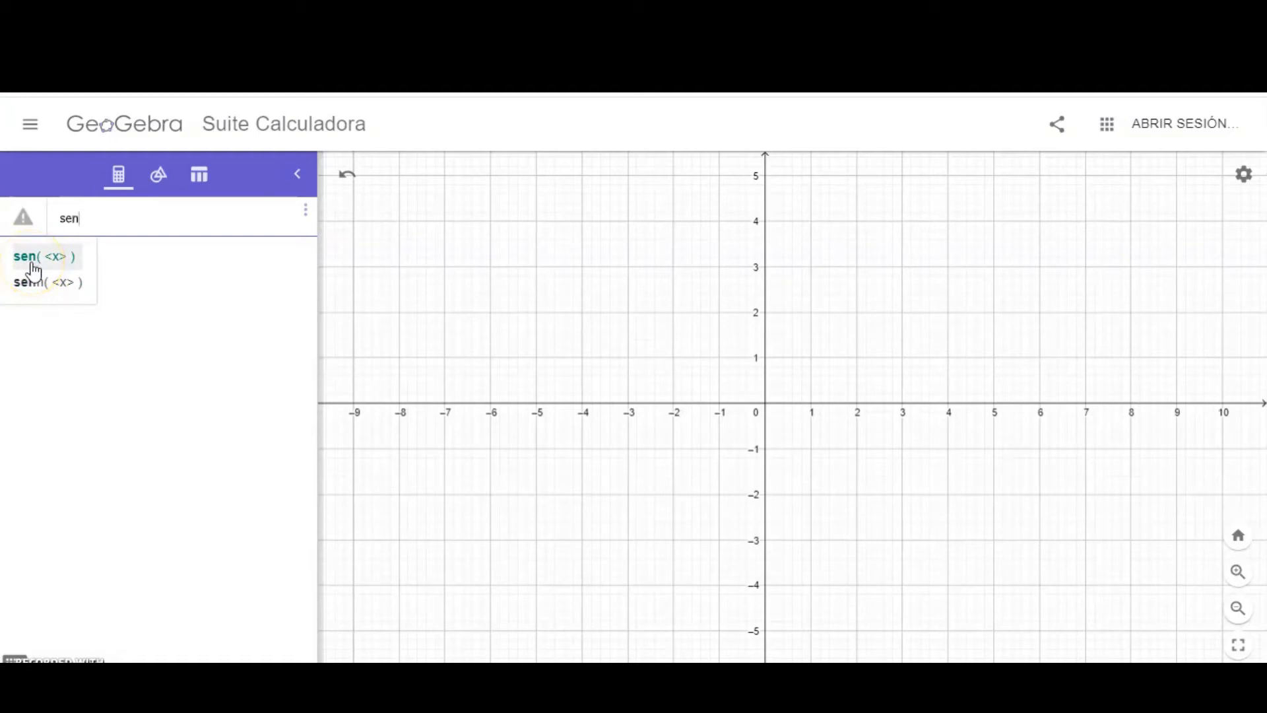
{"action": "left_click", "coordinate": [34, 270]}
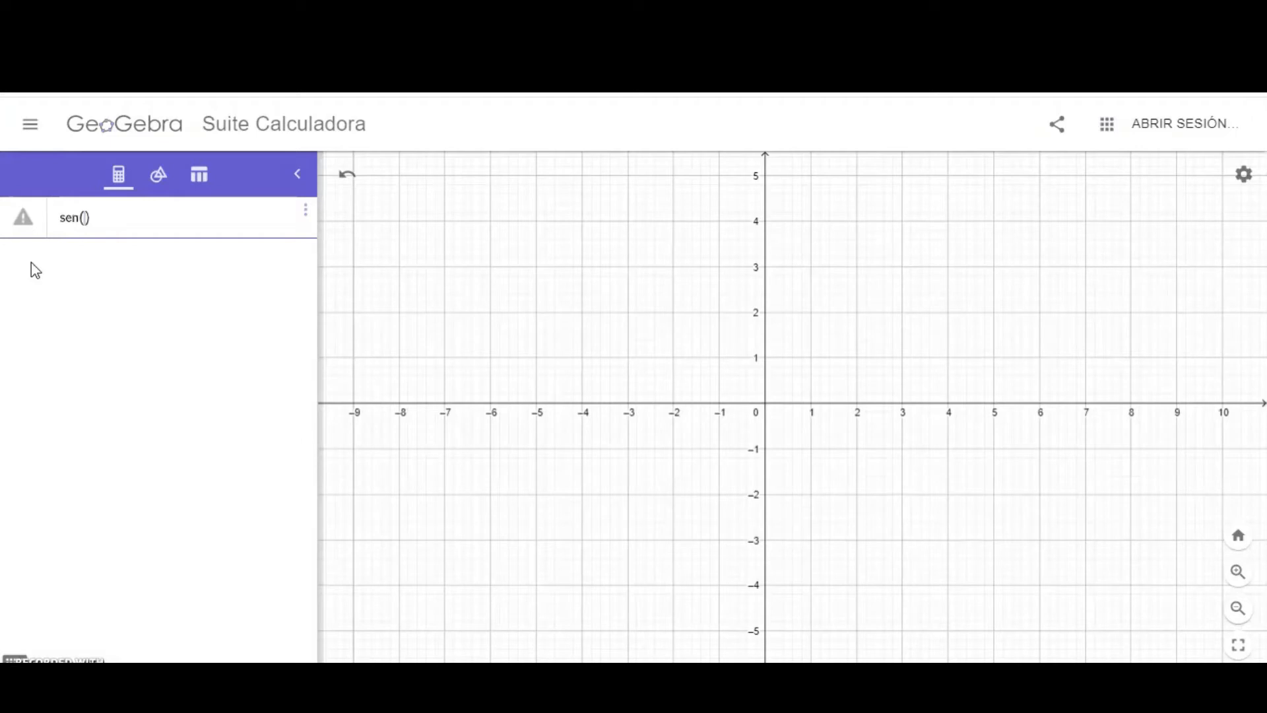
{"action": "type", "text": "x"}
{"action": "left_click", "coordinate": [515, 438]}
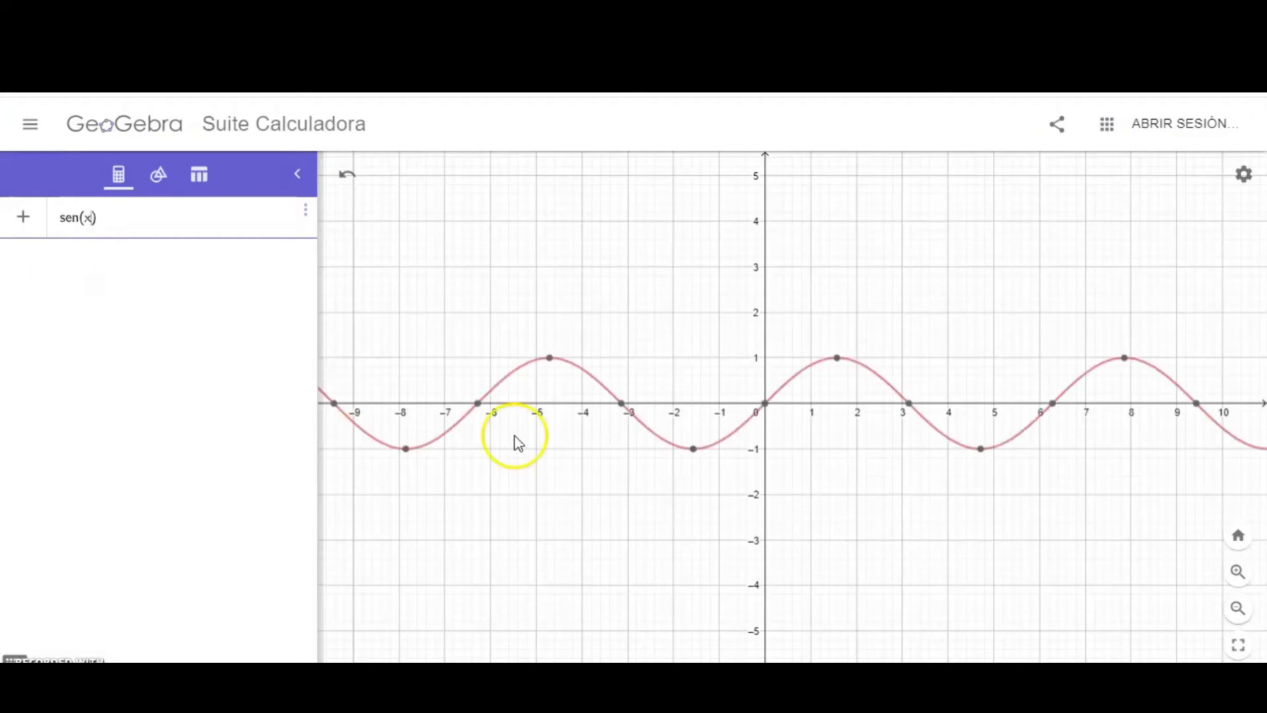
{"action": "left_click", "coordinate": [753, 512]}
{"action": "left_click_drag", "start_coordinate": [756, 513], "coordinate": [684, 512]}
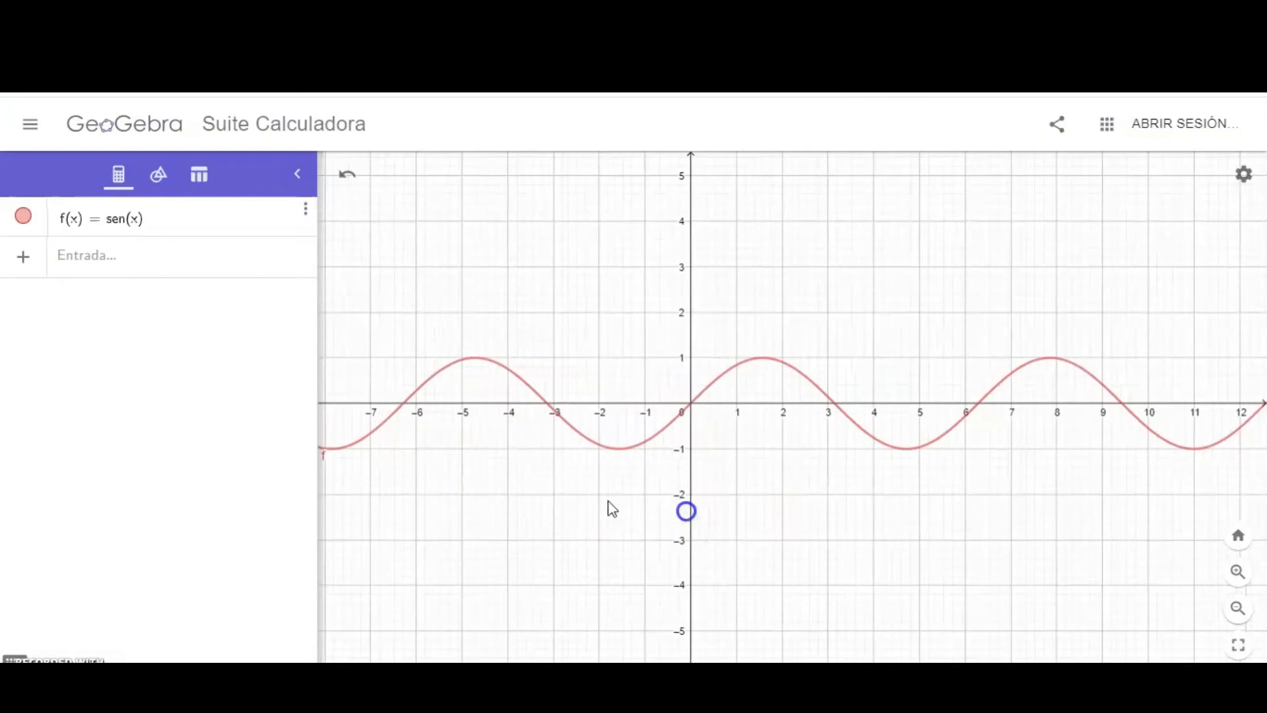
{"action": "left_click_drag", "start_coordinate": [851, 528], "coordinate": [968, 535]}
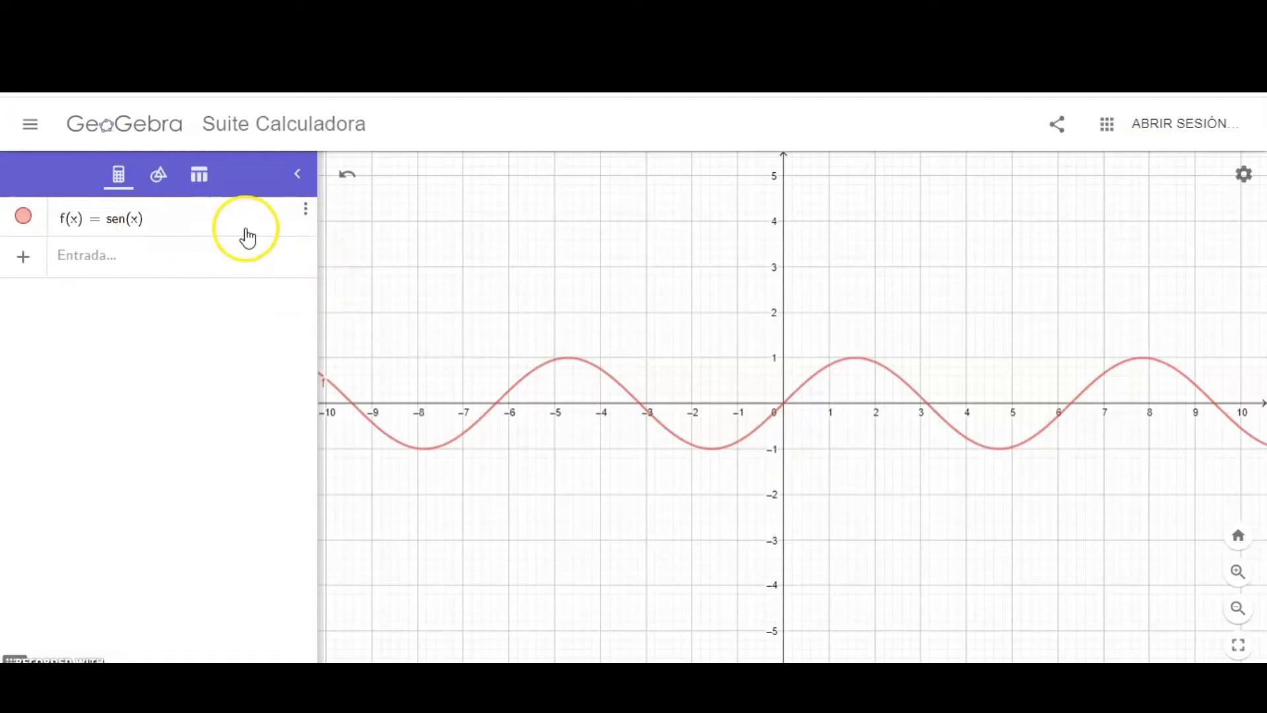
- Delete the sine function and start an empty new entry
{"action": "left_click", "coordinate": [305, 210]}
{"action": "left_click", "coordinate": [304, 301]}
{"action": "left_click", "coordinate": [113, 218]}
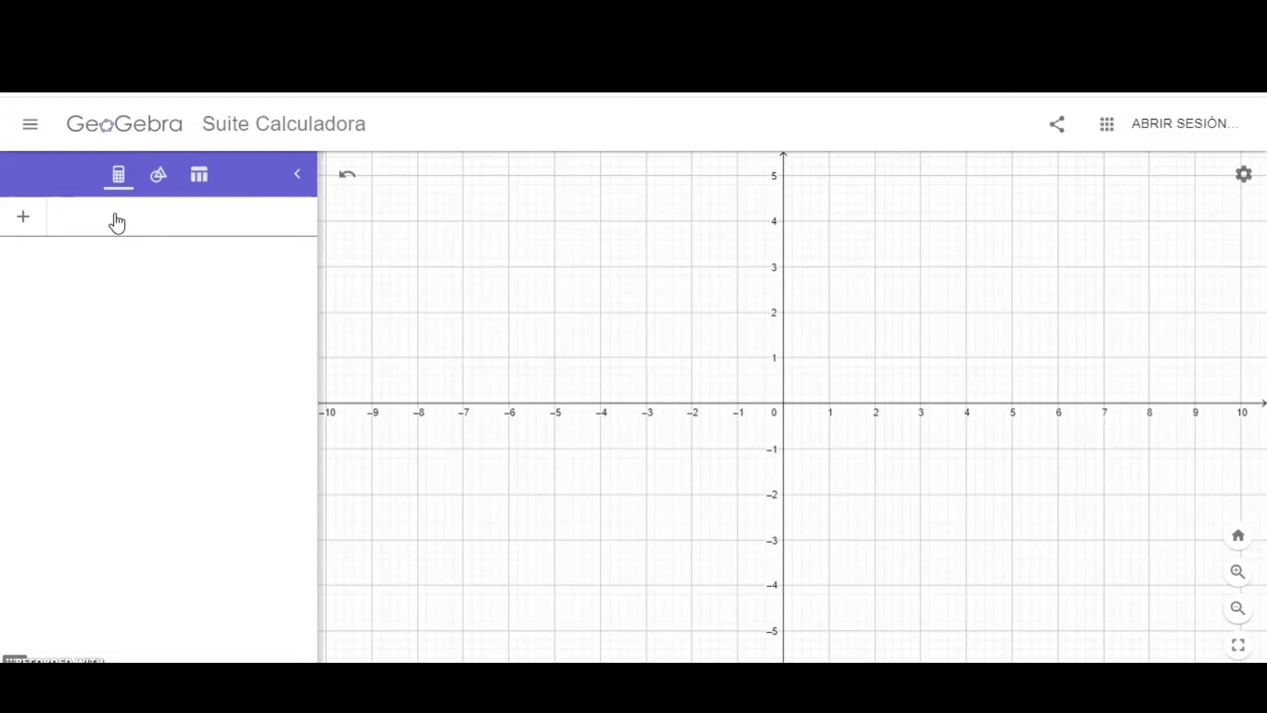
{"action": "left_click", "coordinate": [117, 223]}
- Open the virtual keyboard and look through its number, function, letter, Greek and symbol layouts
{"action": "left_click", "coordinate": [18, 652]}
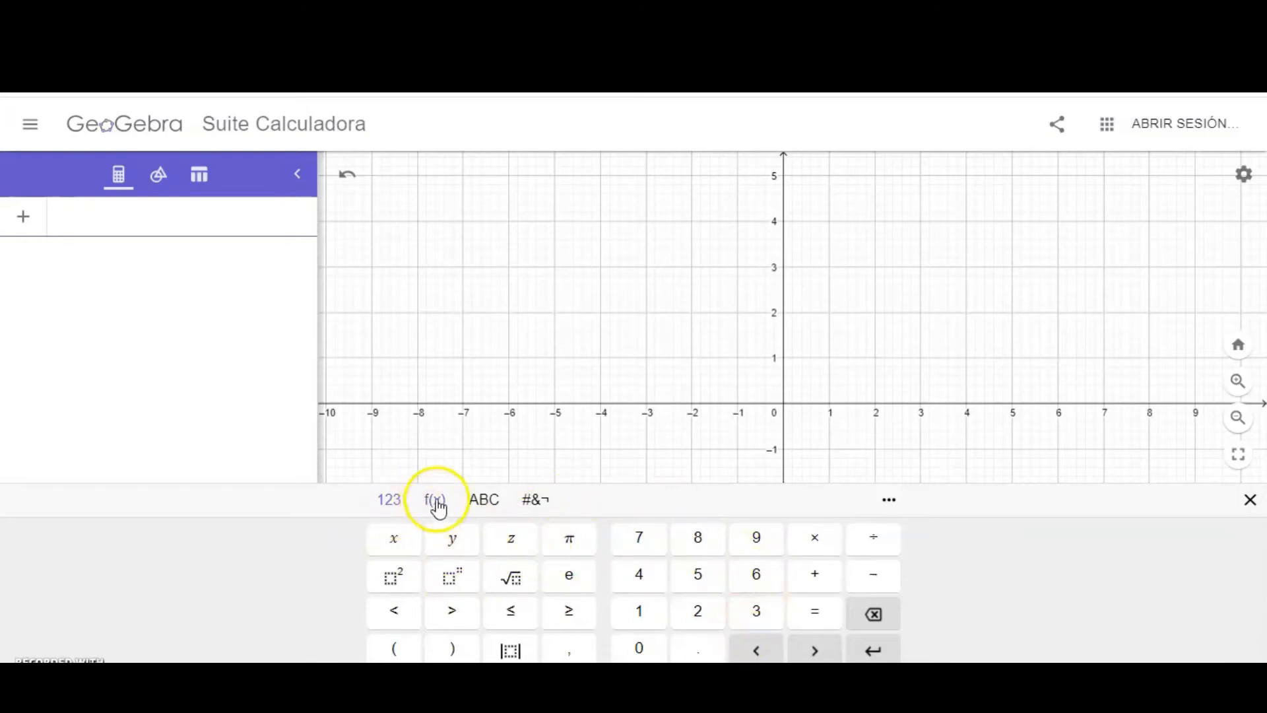
{"action": "left_click", "coordinate": [437, 509]}
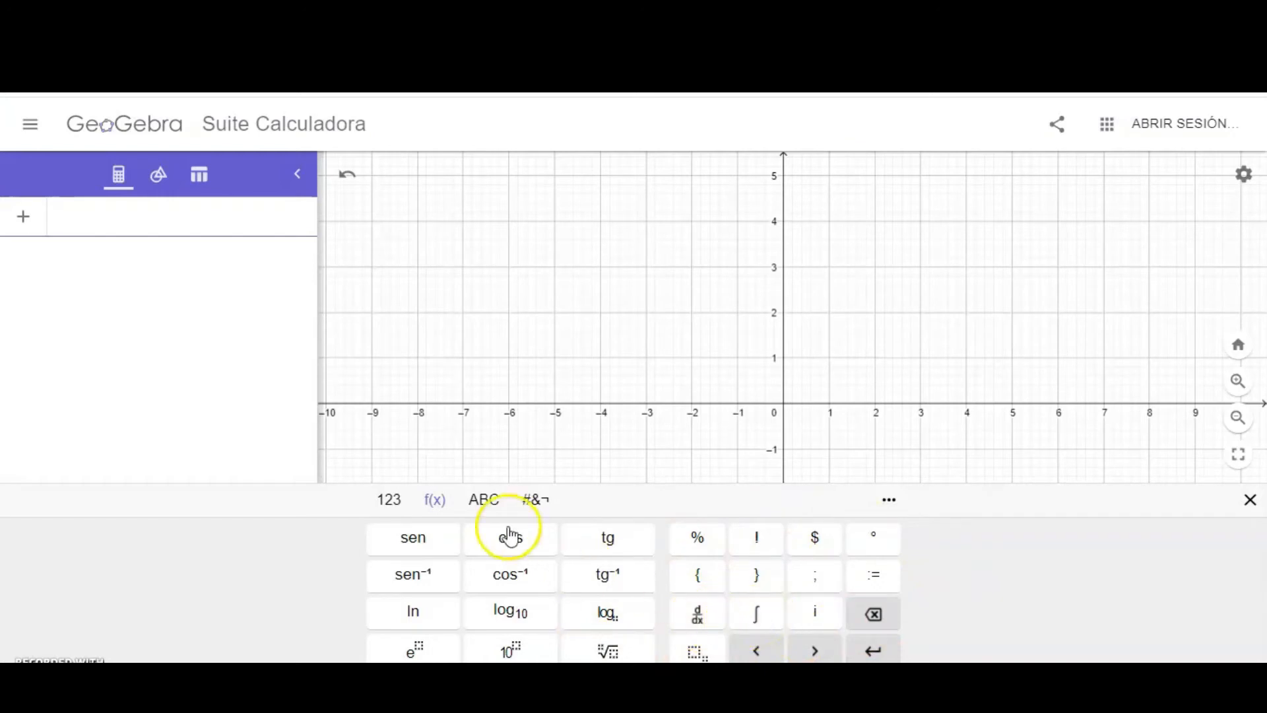
{"action": "left_click", "coordinate": [480, 508]}
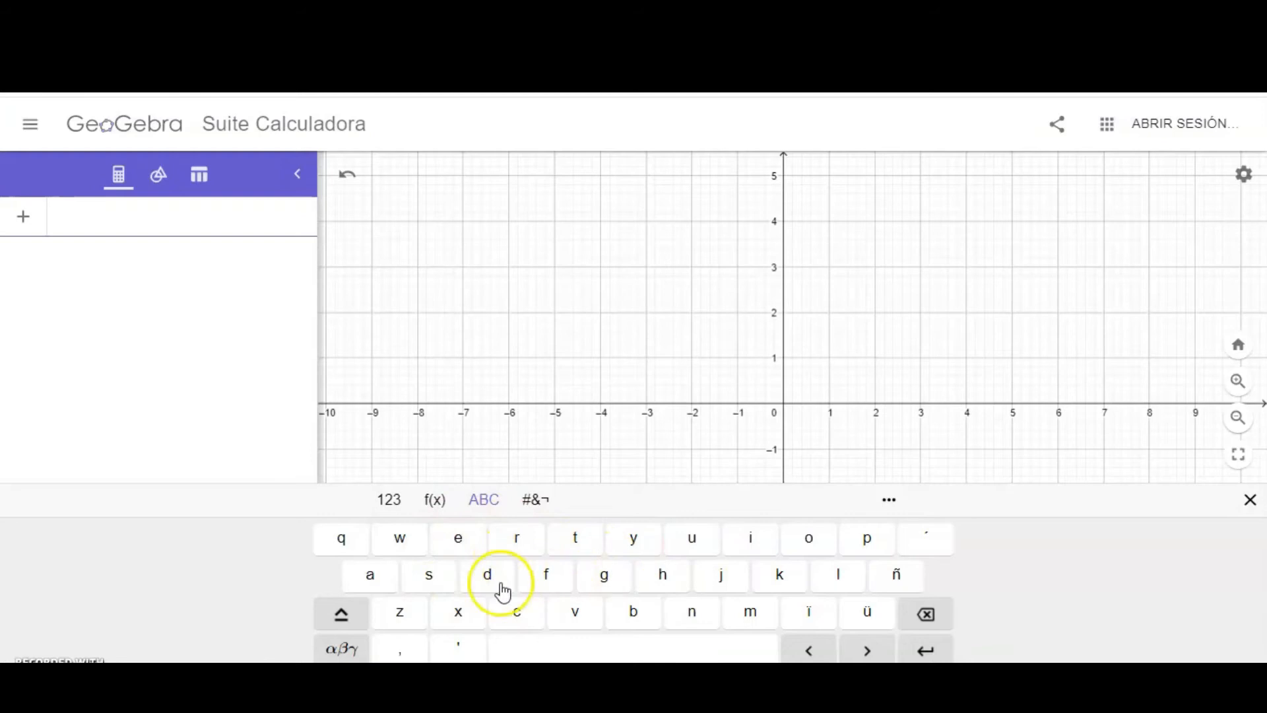
{"action": "left_click", "coordinate": [342, 650]}
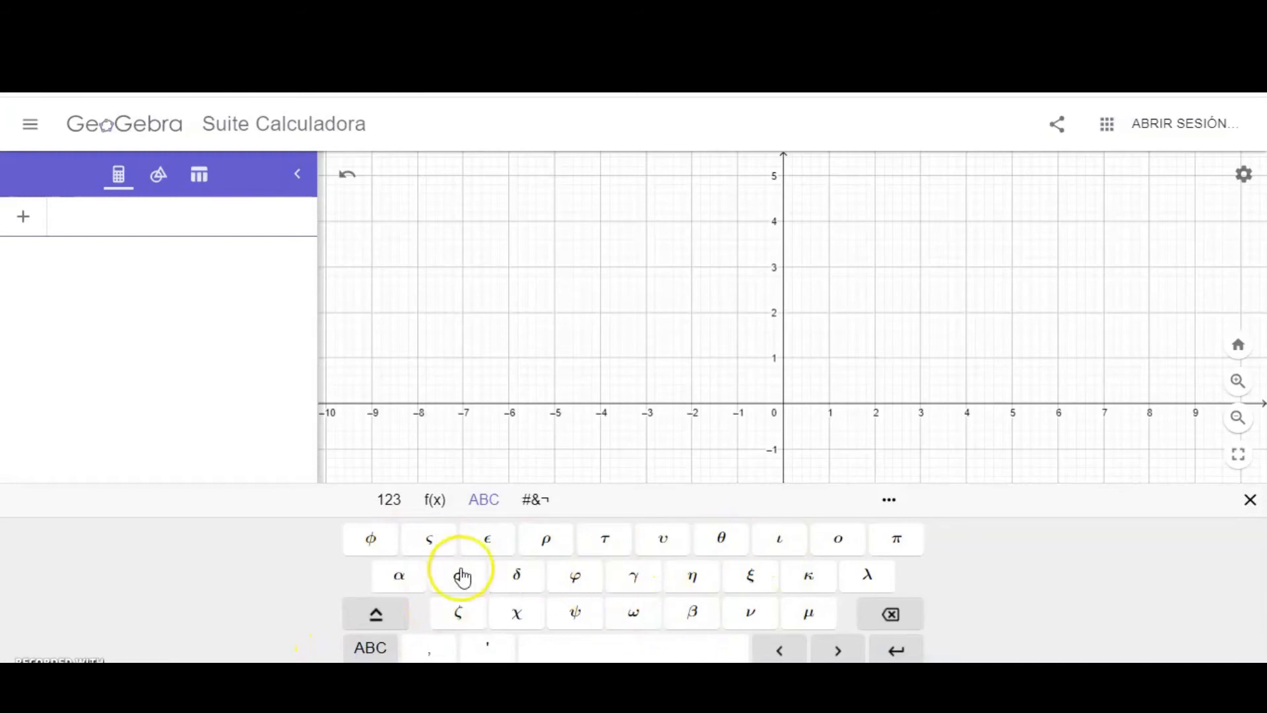
{"action": "left_click", "coordinate": [531, 505]}
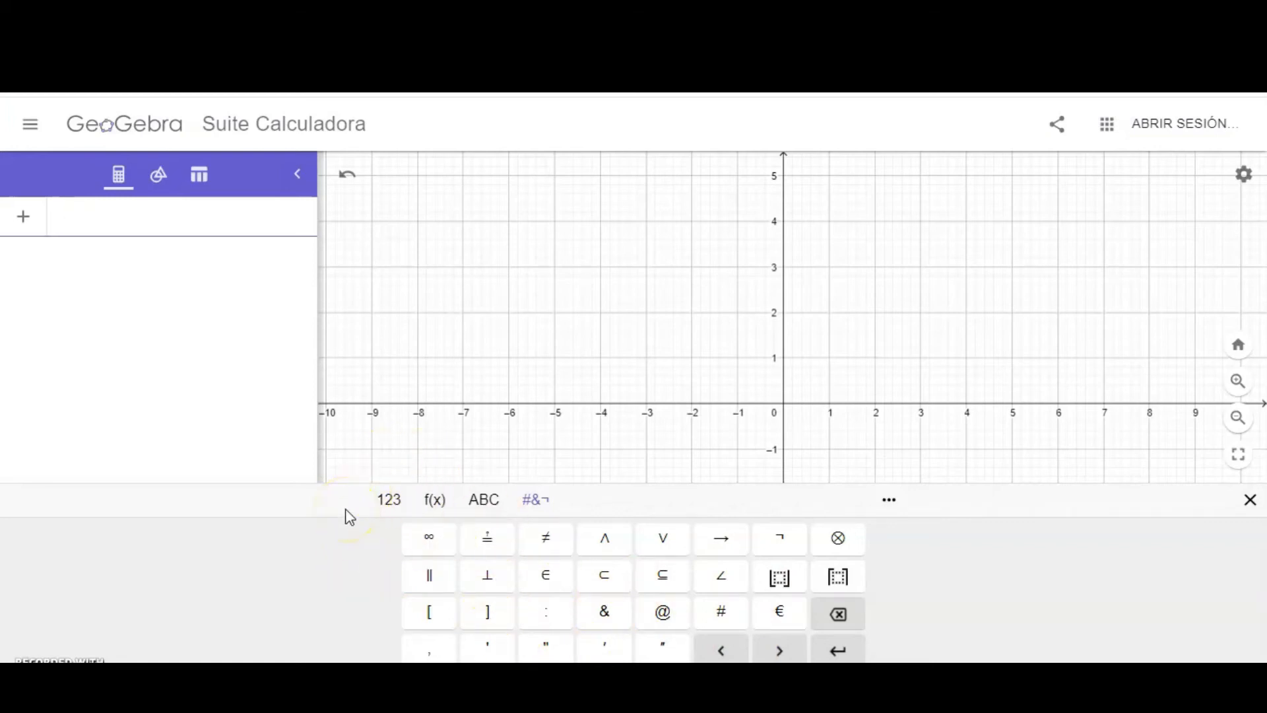
{"action": "left_click", "coordinate": [389, 509]}
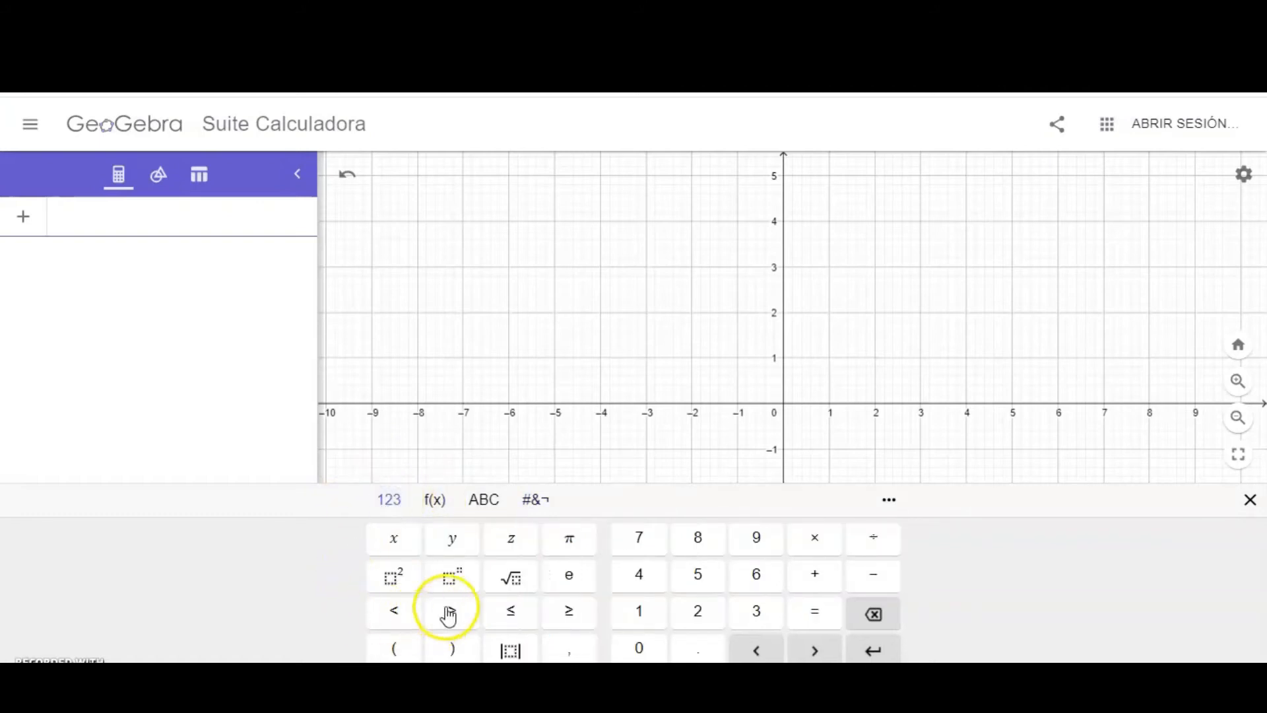
- Enter 3^x as a new function to plot the exponential curve
{"action": "left_click", "coordinate": [453, 585]}
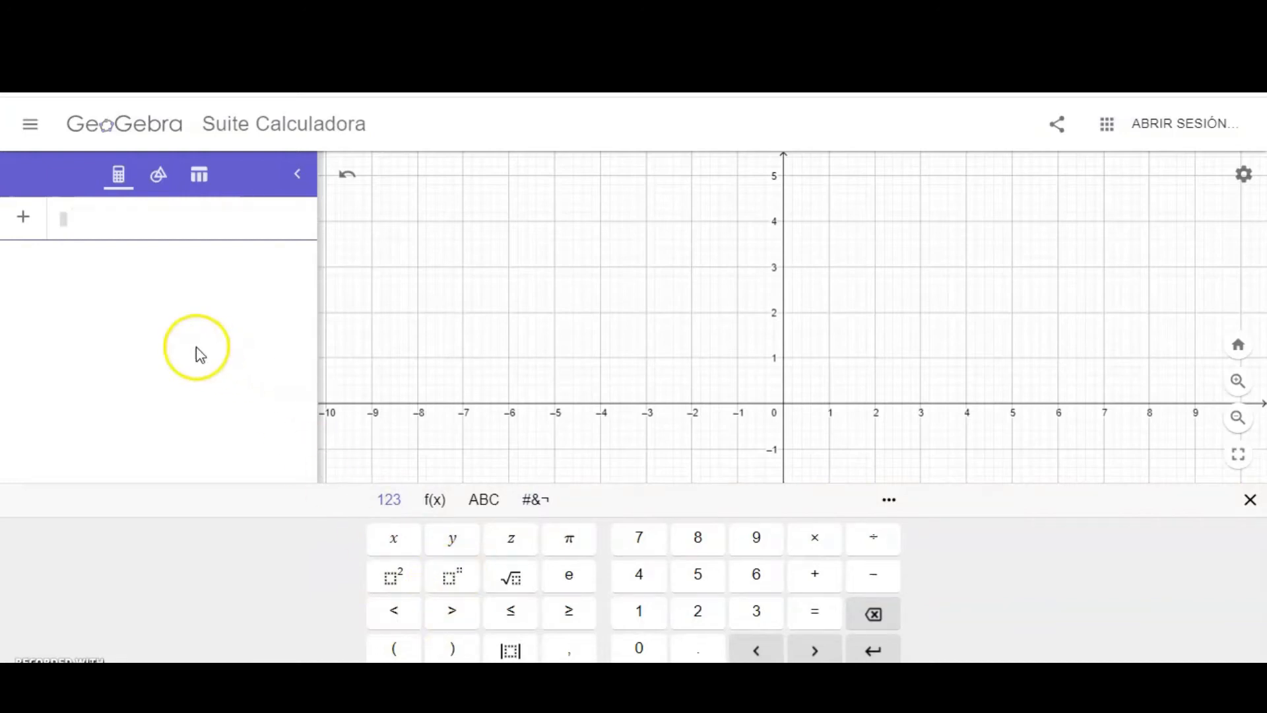
{"action": "left_click", "coordinate": [63, 220]}
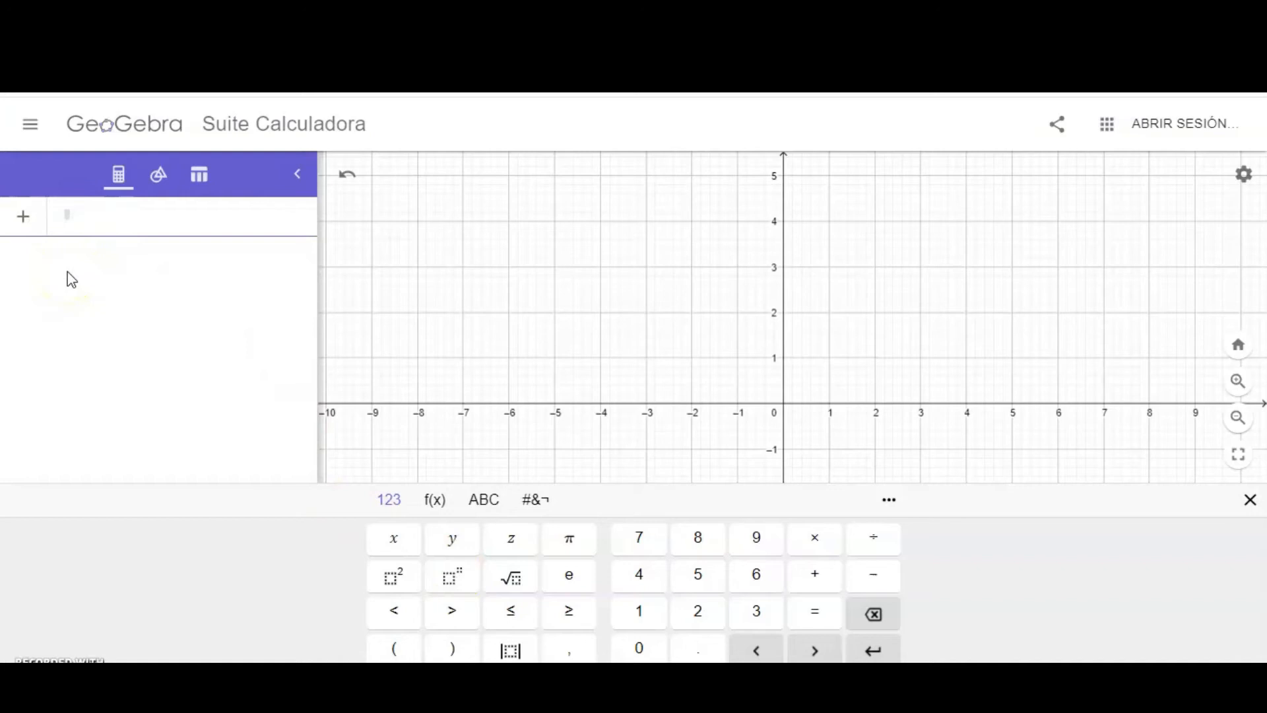
{"action": "left_click", "coordinate": [74, 215]}
{"action": "type", "text": "3^x"}
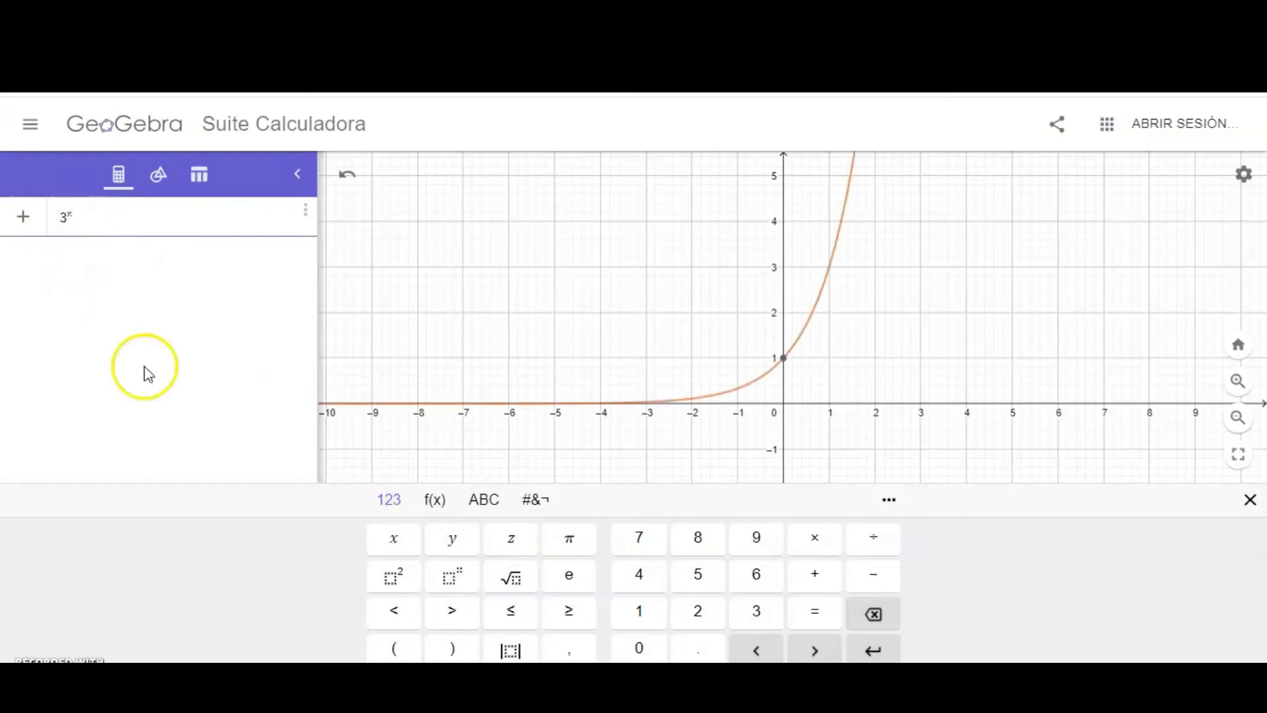
{"action": "left_click", "coordinate": [682, 326]}
{"action": "left_click_drag", "start_coordinate": [655, 395], "coordinate": [660, 426]}
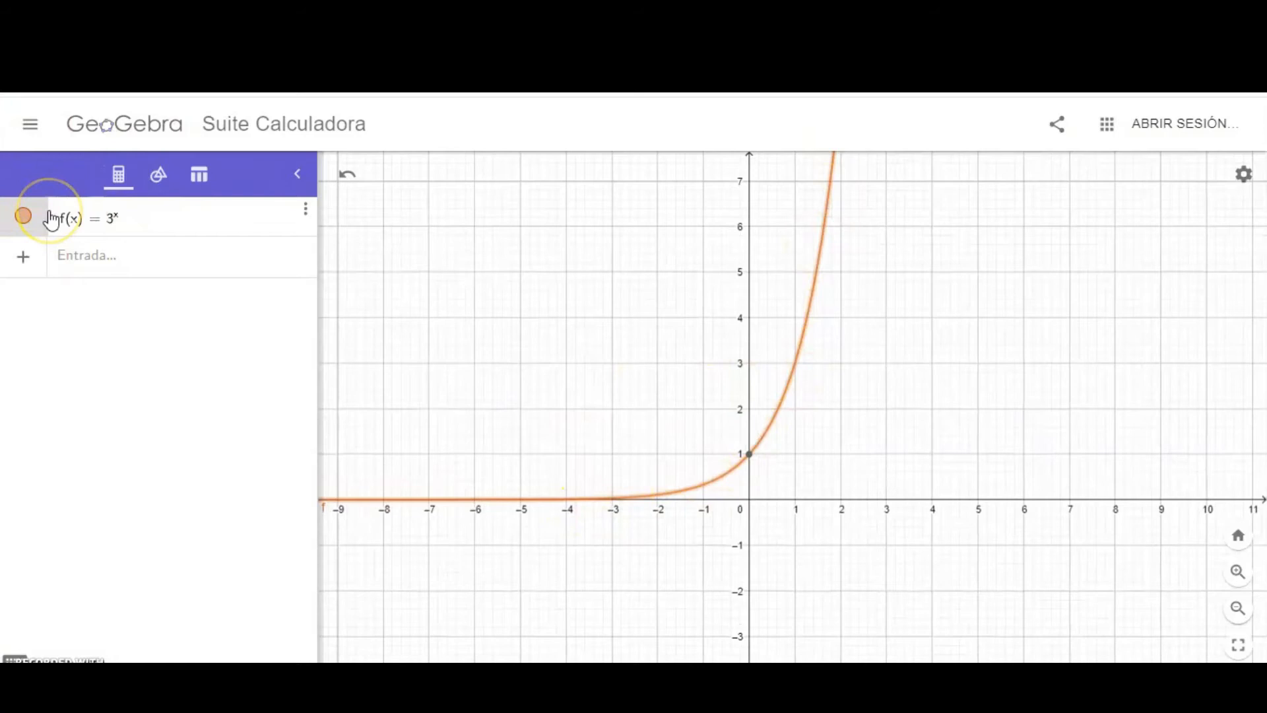
- Mark the special points of the exponential function f(x) = 3^x and inspect its curve
{"action": "left_click", "coordinate": [305, 210]}
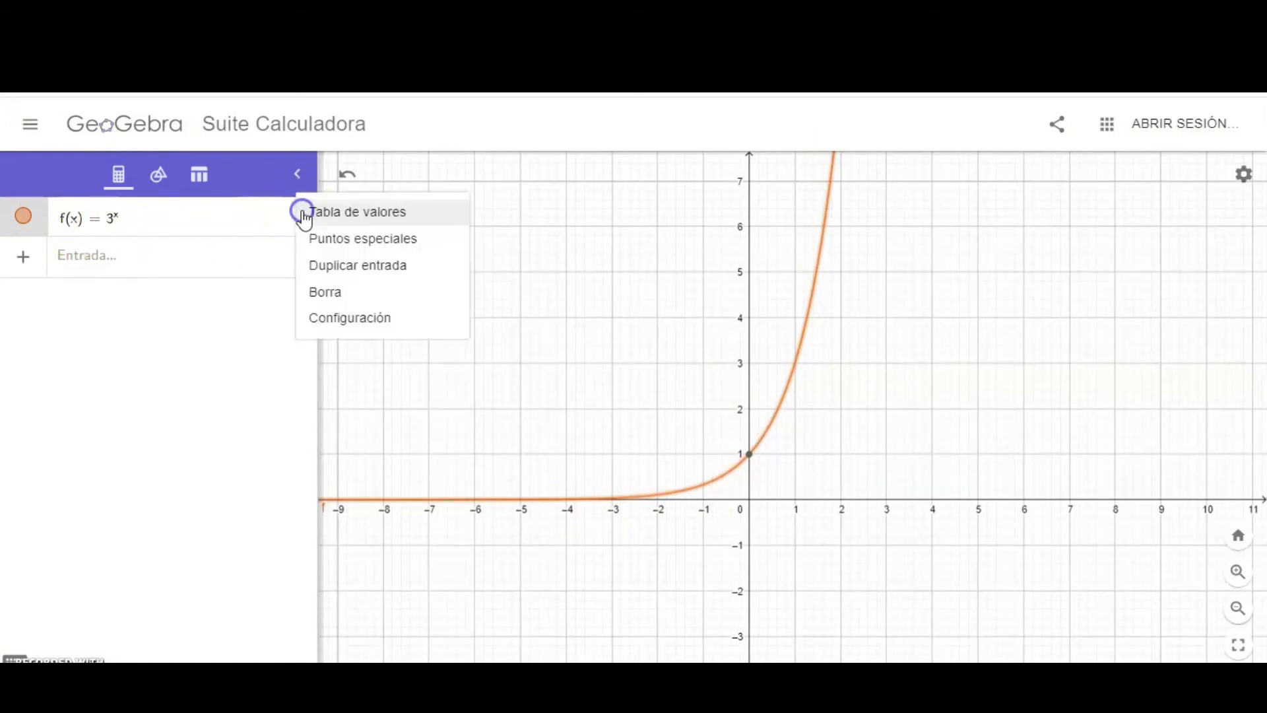
{"action": "left_click", "coordinate": [332, 239]}
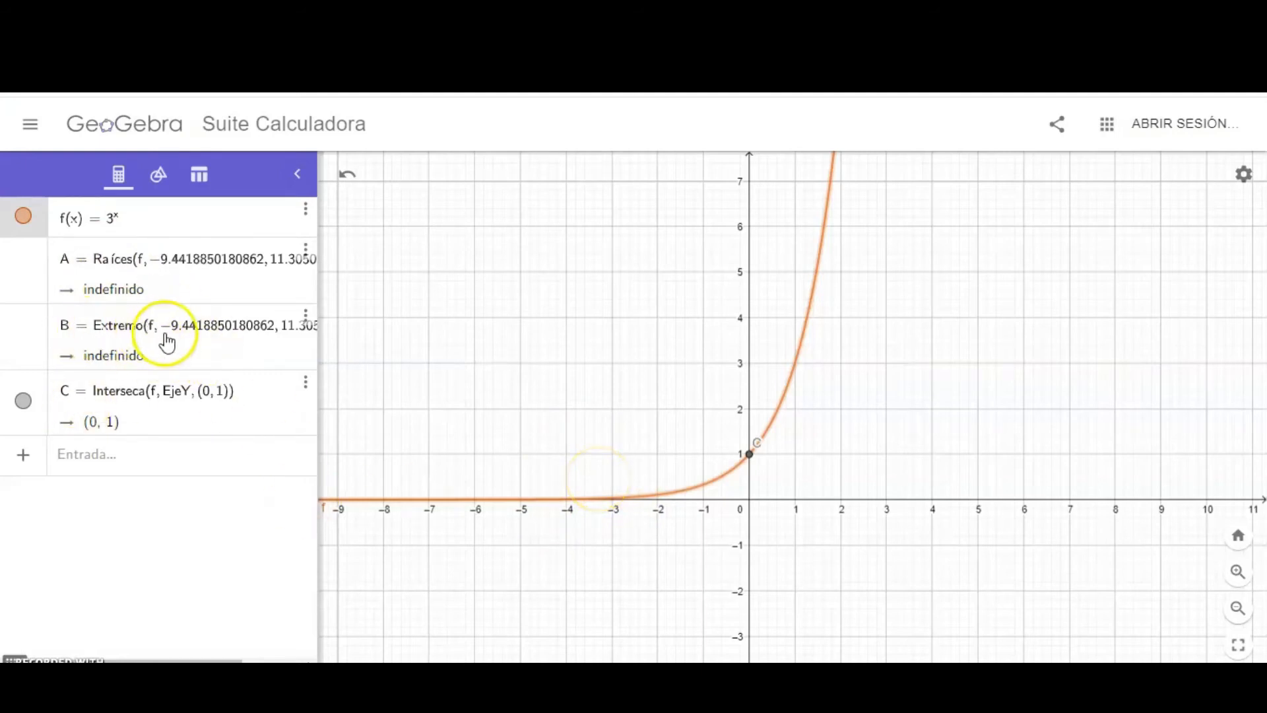
{"action": "left_click_drag", "start_coordinate": [933, 296], "coordinate": [940, 580]}
{"action": "left_click_drag", "start_coordinate": [939, 186], "coordinate": [937, 561]}
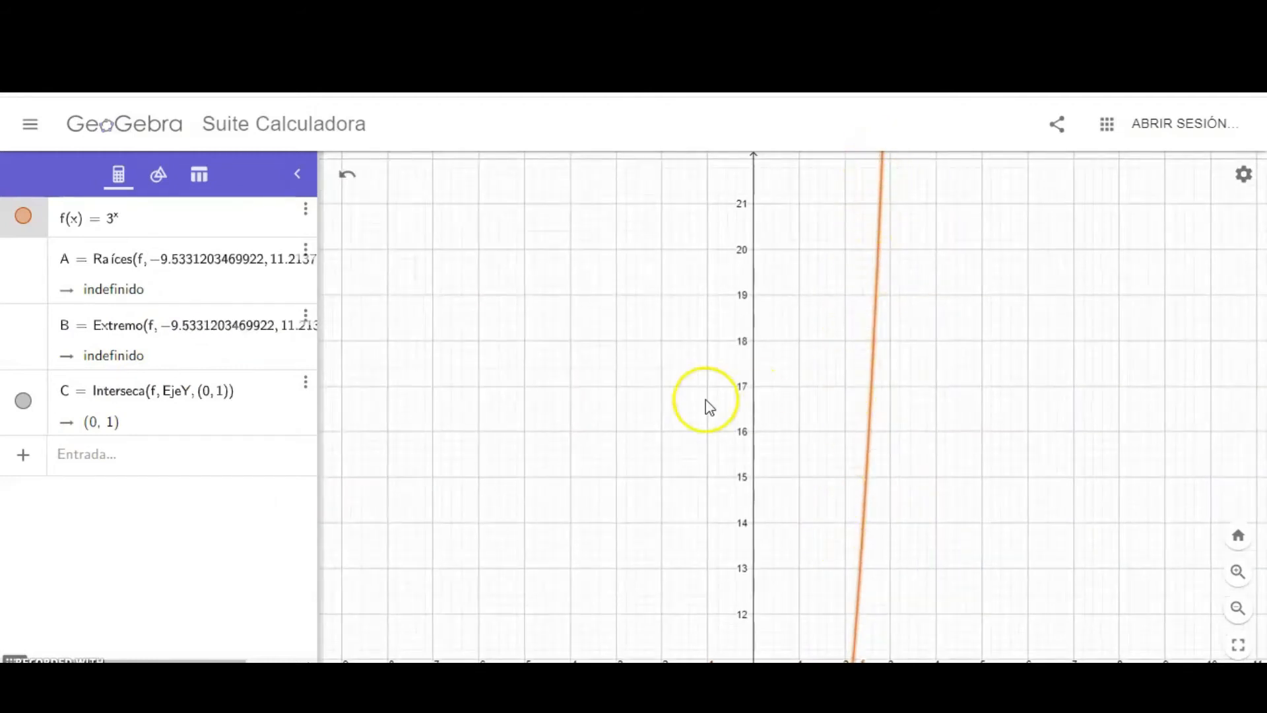
{"action": "left_click_drag", "start_coordinate": [569, 390], "coordinate": [642, 128]}
{"action": "left_click_drag", "start_coordinate": [617, 389], "coordinate": [640, 142]}
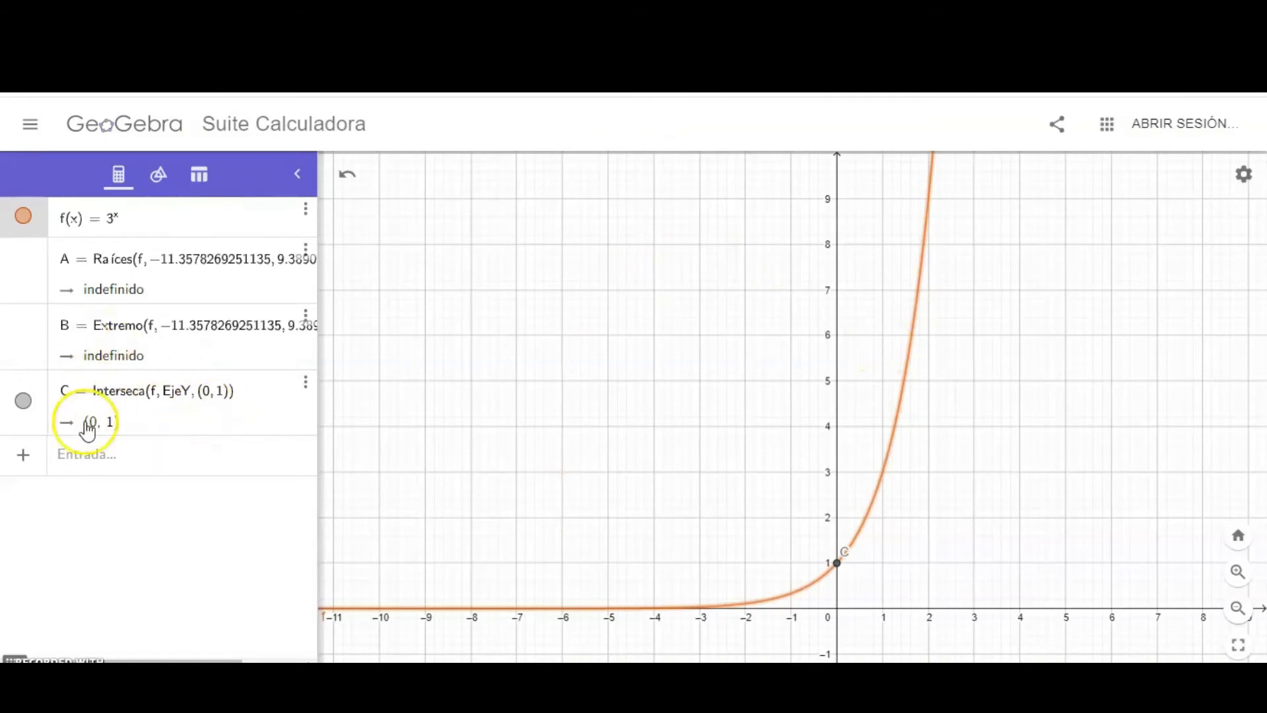
{"action": "left_click_drag", "start_coordinate": [462, 454], "coordinate": [441, 345]}
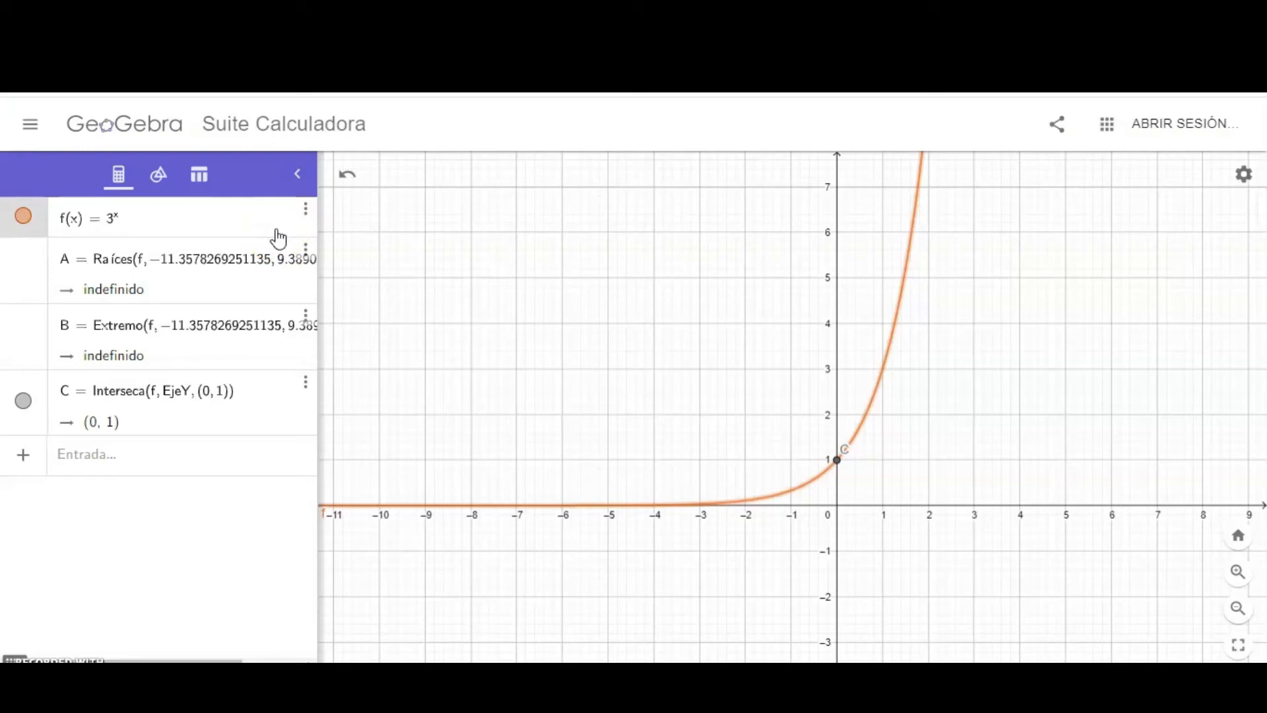
{"action": "left_click_drag", "start_coordinate": [671, 359], "coordinate": [484, 417]}
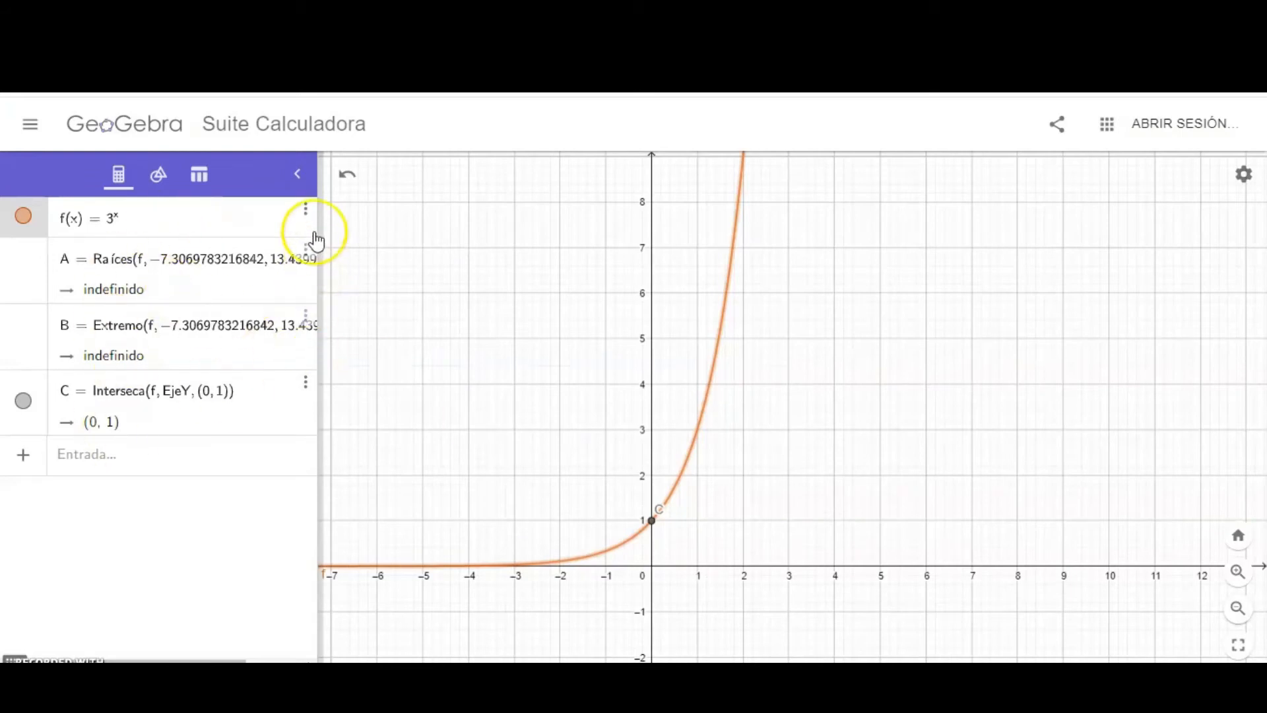
- Delete the exponential function and plot sen(x) in its place
{"action": "left_click", "coordinate": [306, 208]}
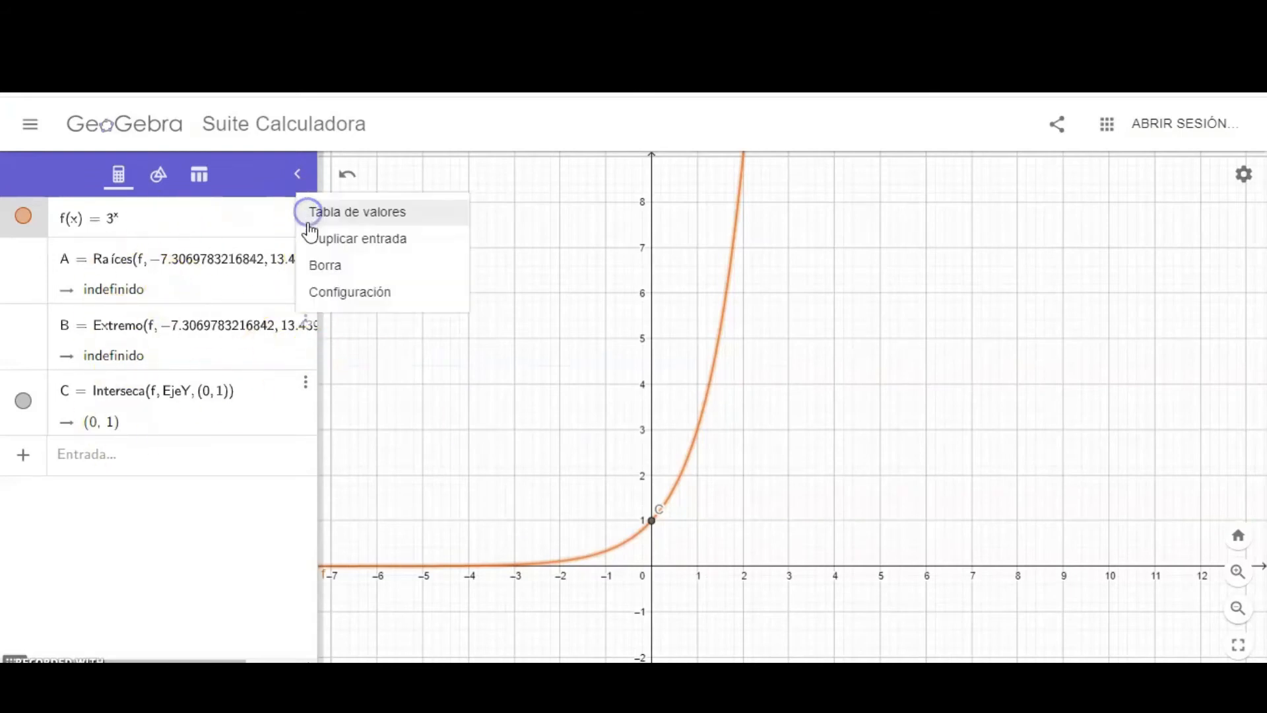
{"action": "left_click", "coordinate": [318, 268]}
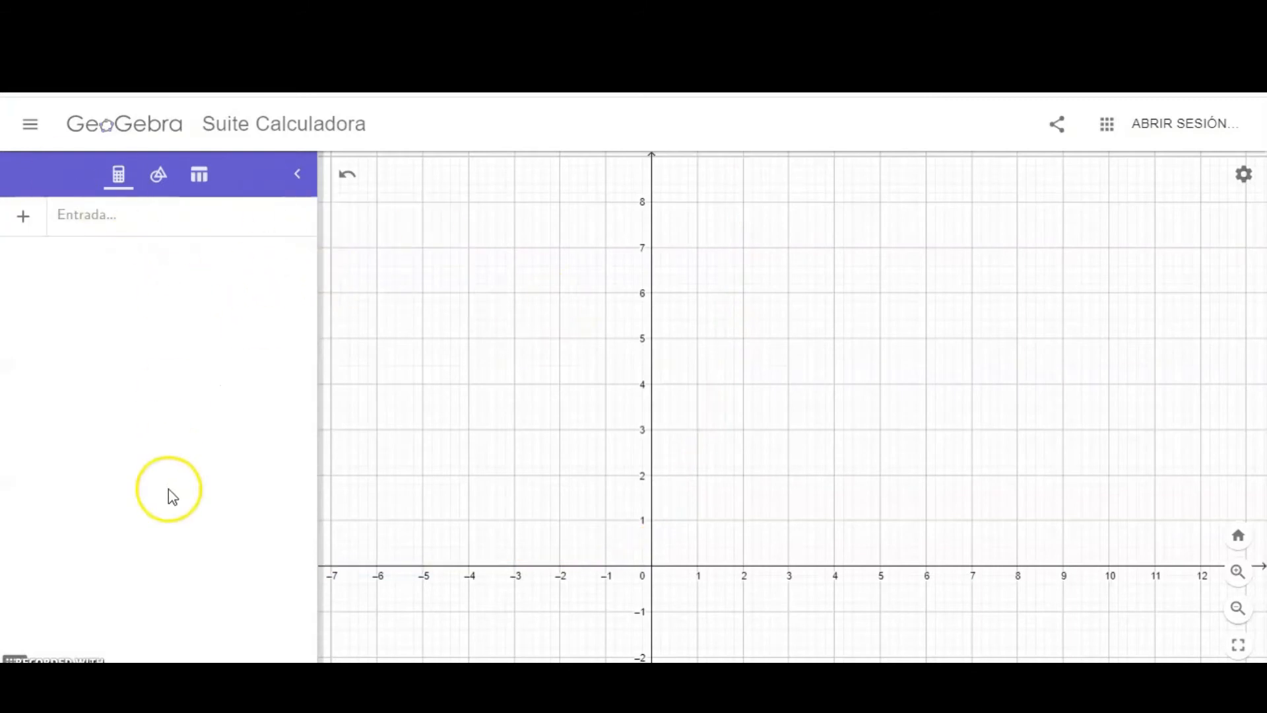
{"action": "left_click", "coordinate": [106, 218]}
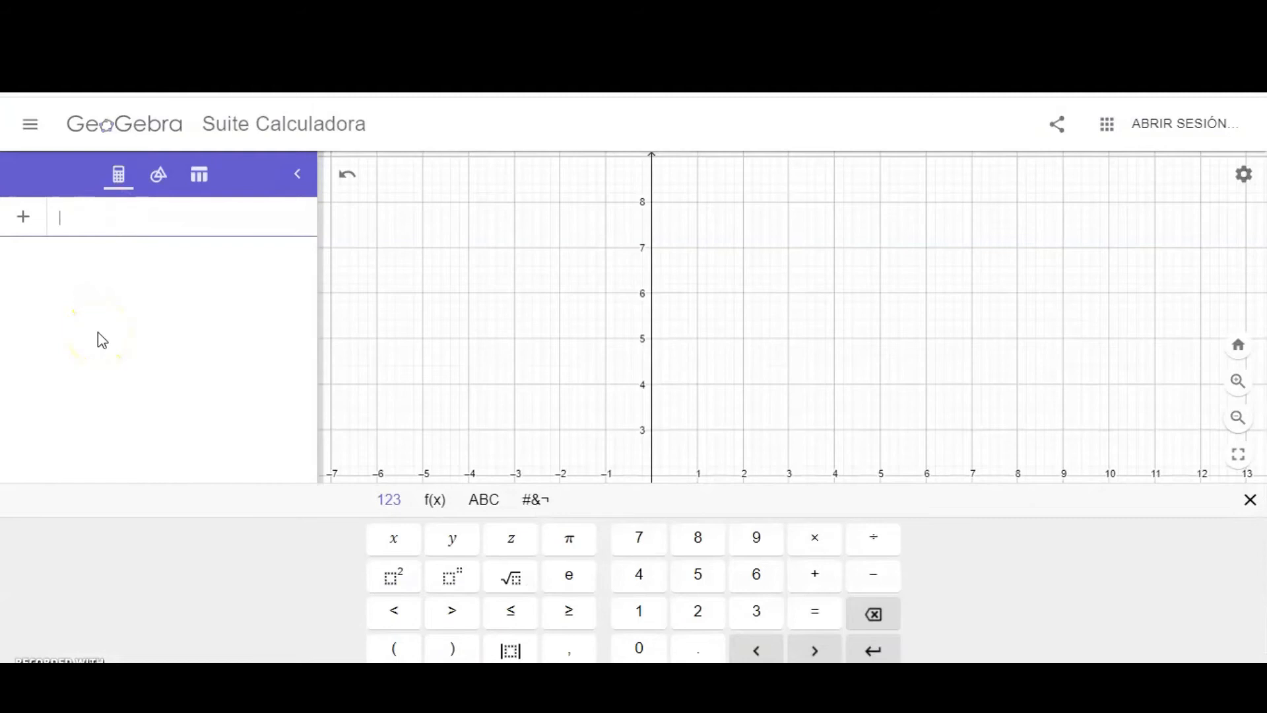
{"action": "type", "text": "sen"}
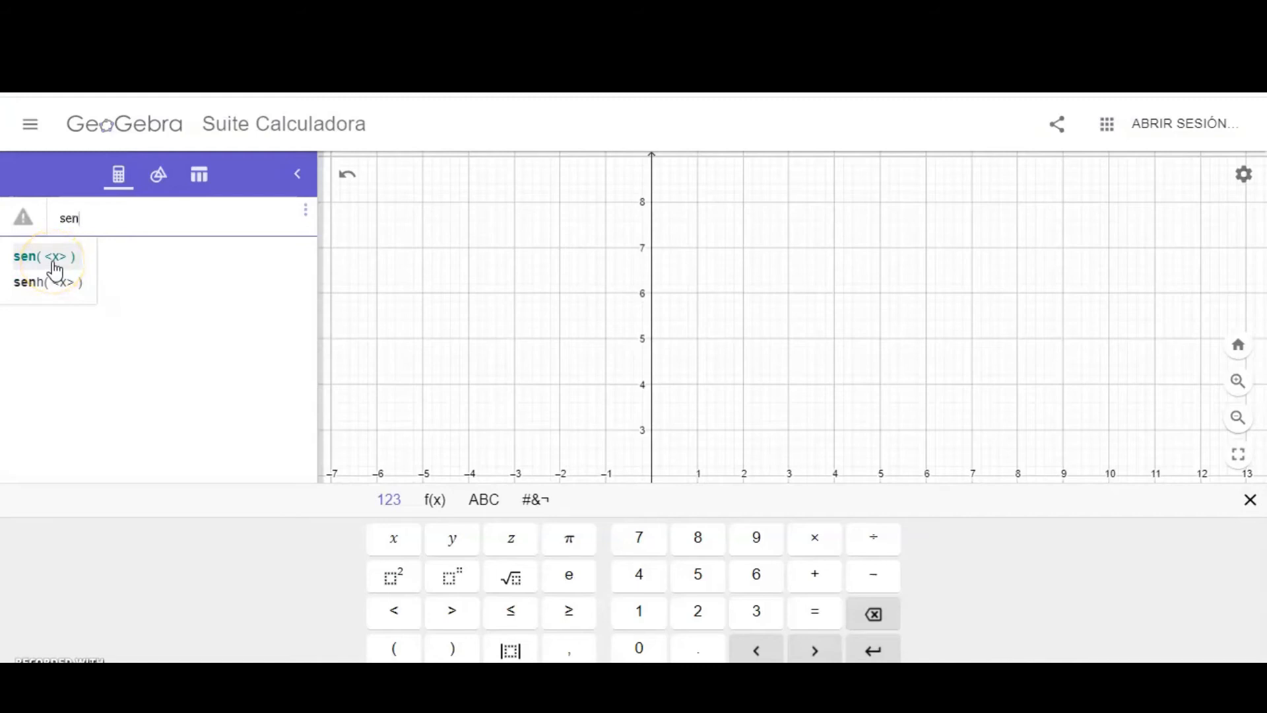
{"action": "left_click", "coordinate": [55, 268]}
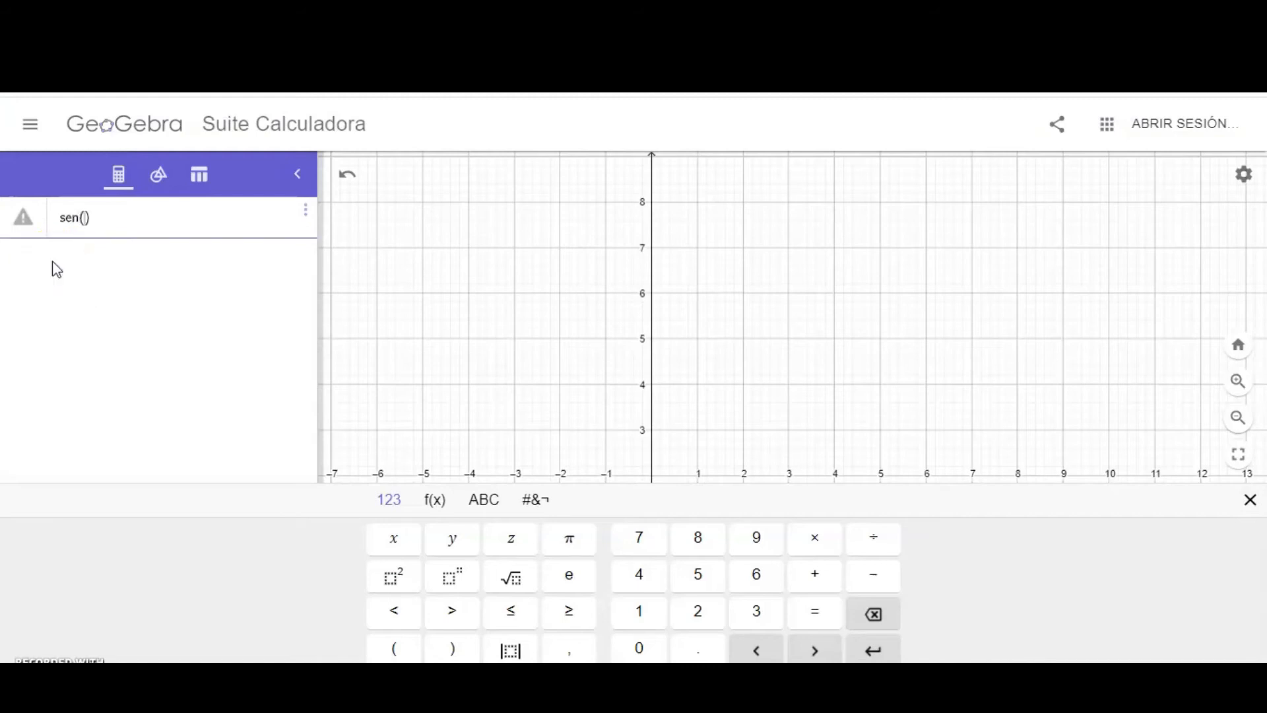
{"action": "left_click", "coordinate": [356, 244]}
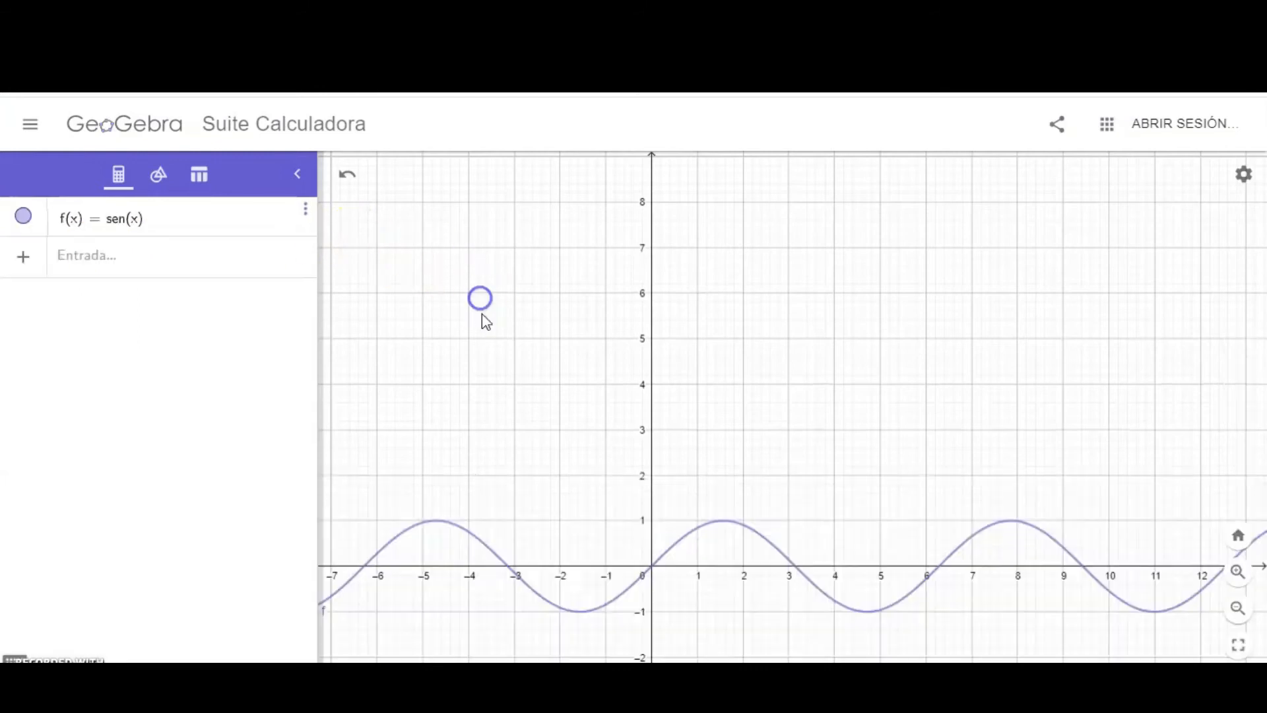
{"action": "left_click_drag", "start_coordinate": [872, 428], "coordinate": [870, 354]}
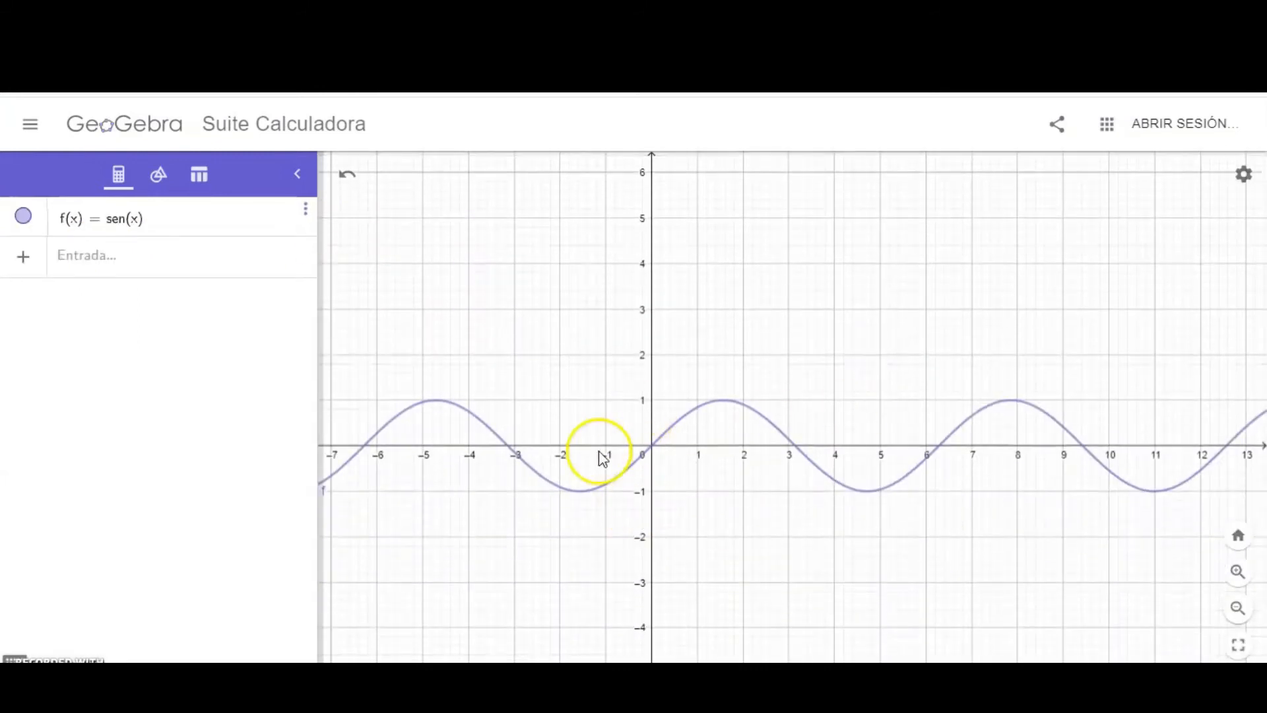
{"action": "left_click_drag", "start_coordinate": [1018, 359], "coordinate": [880, 285]}
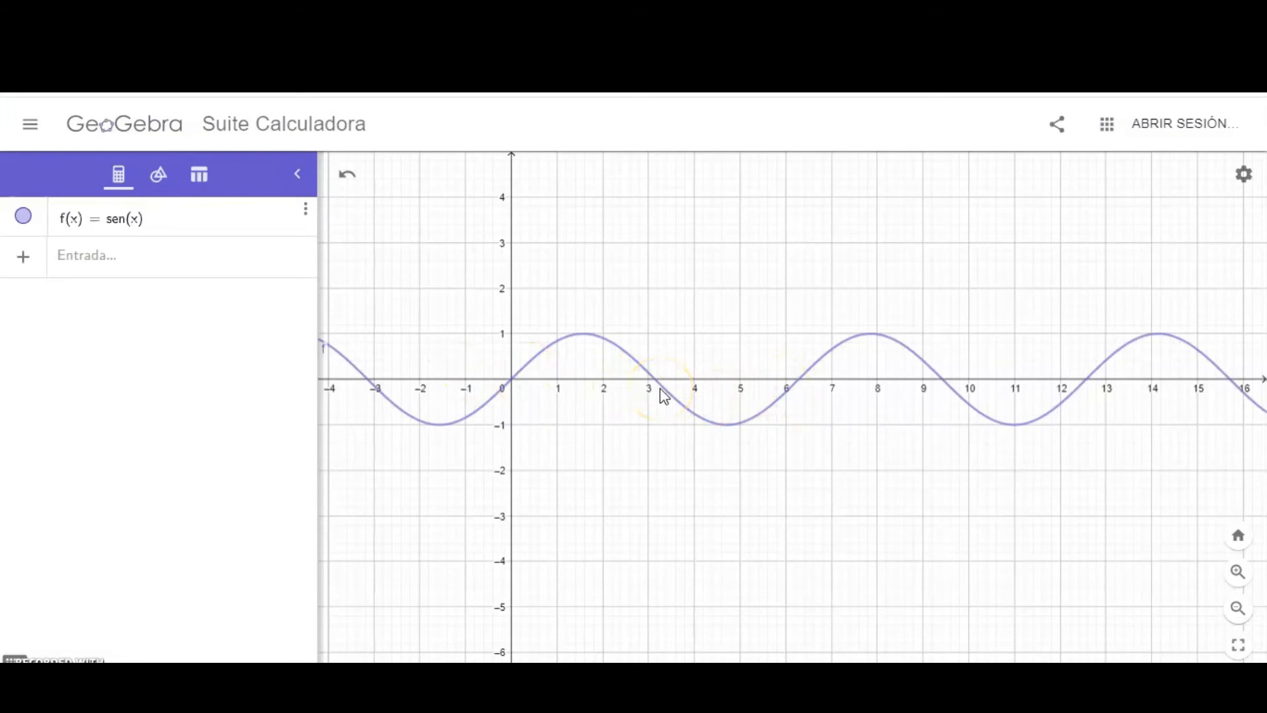
- Enable a custom distance for the x-axis divisions in the graphics settings and set it to π/2
{"action": "left_click", "coordinate": [1244, 175]}
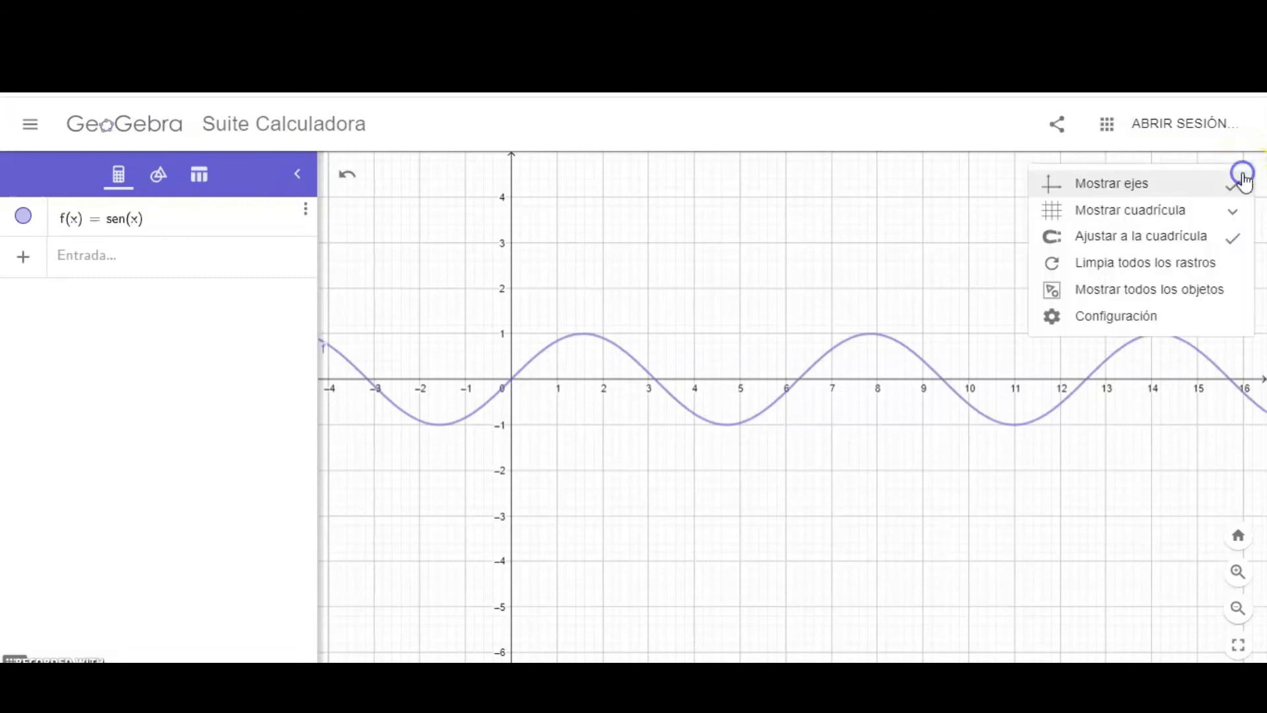
{"action": "left_click", "coordinate": [1109, 320]}
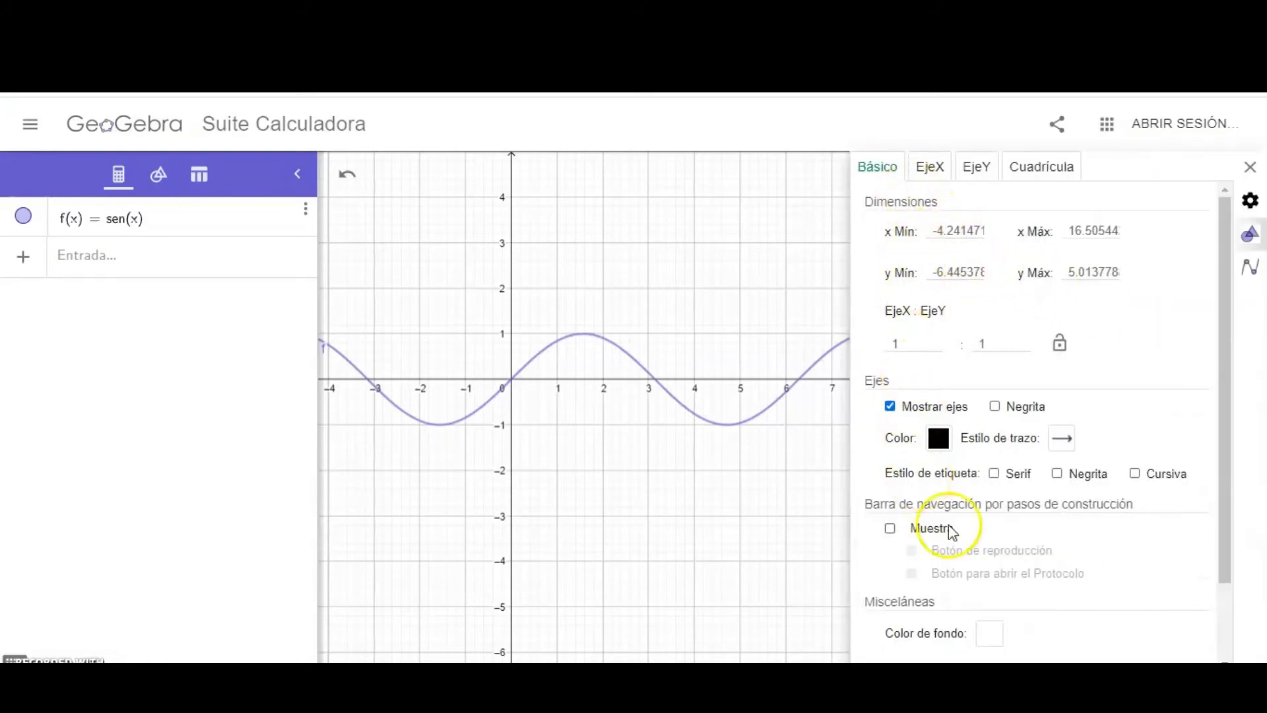
{"action": "left_click", "coordinate": [929, 172]}
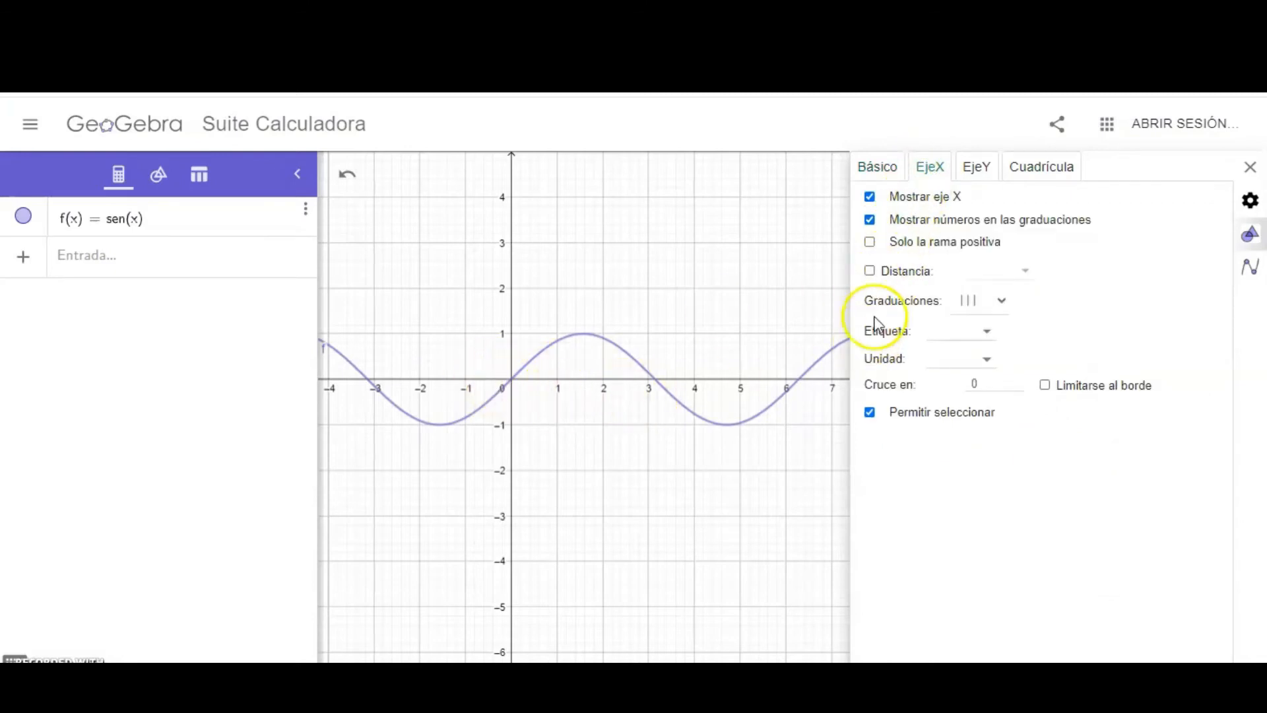
{"action": "left_click", "coordinate": [872, 271]}
{"action": "left_click", "coordinate": [1025, 271]}
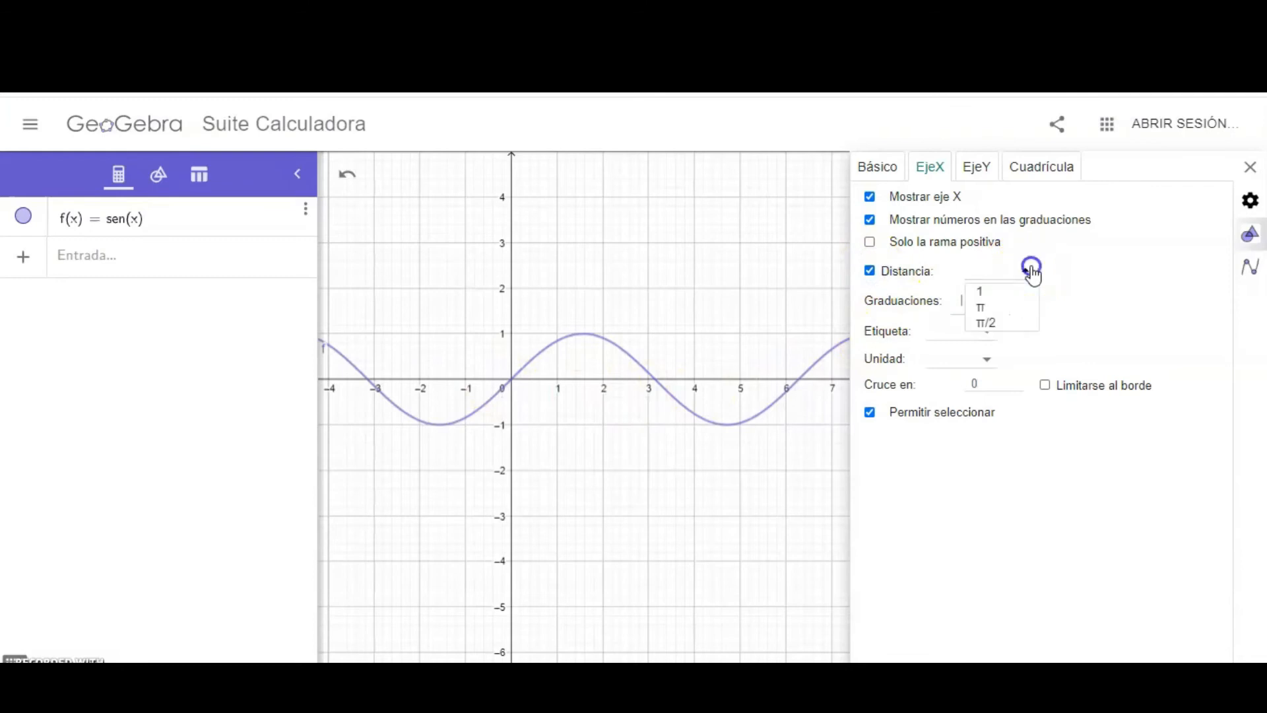
{"action": "left_click", "coordinate": [990, 324]}
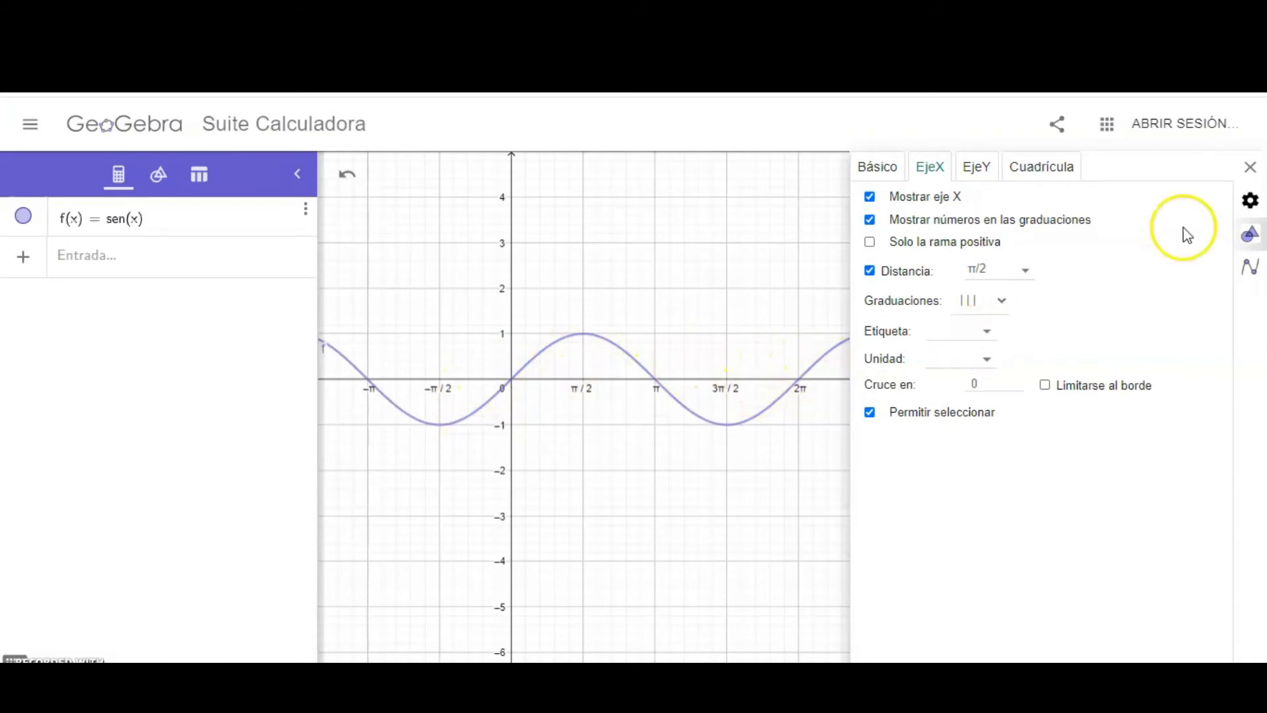
{"action": "left_click", "coordinate": [1250, 167]}
{"action": "left_click_drag", "start_coordinate": [972, 310], "coordinate": [946, 303]}
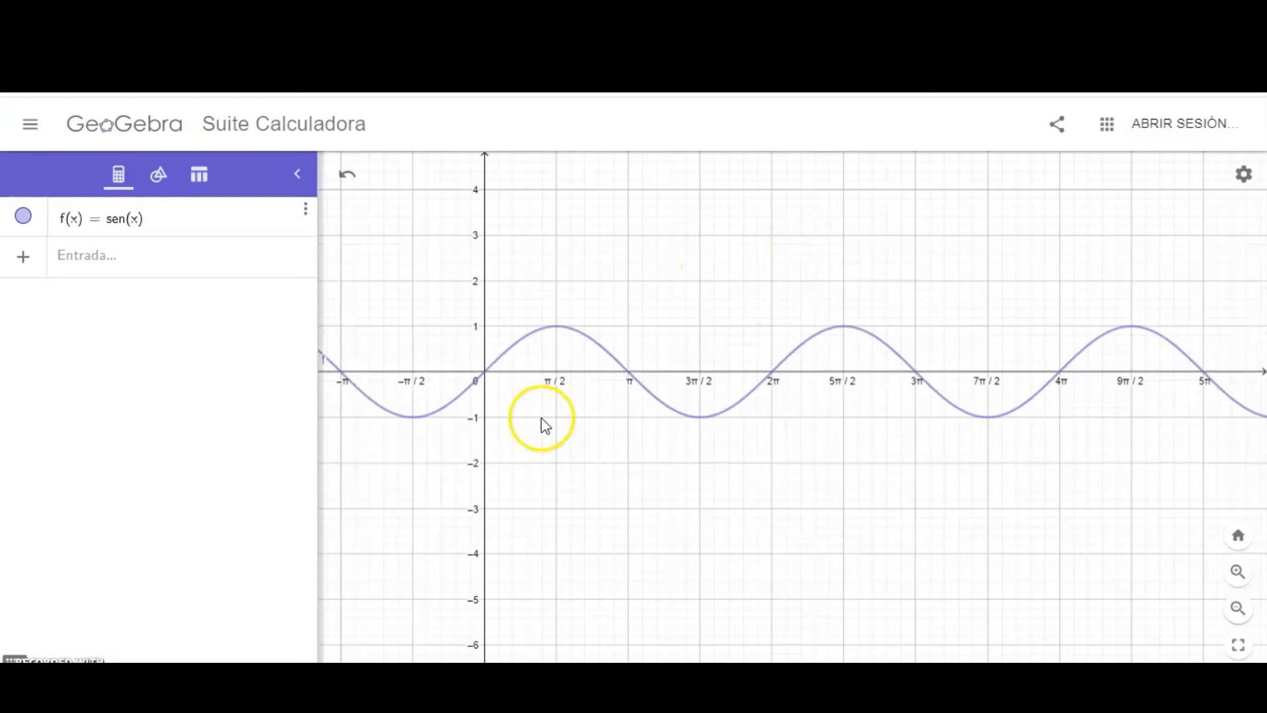
{"action": "left_click_drag", "start_coordinate": [684, 342], "coordinate": [464, 373]}
{"action": "left_click_drag", "start_coordinate": [849, 359], "coordinate": [1128, 343]}
{"action": "left_click_drag", "start_coordinate": [586, 381], "coordinate": [762, 379]}
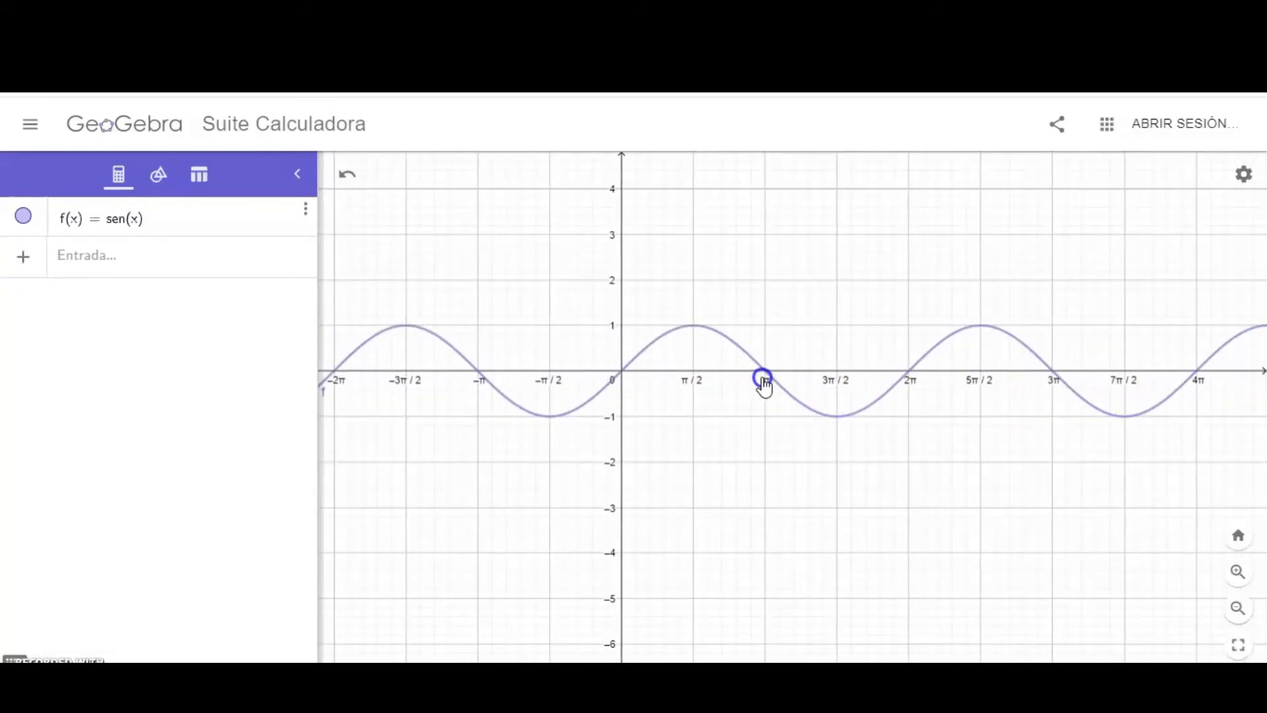
{"action": "left_click", "coordinate": [658, 406]}
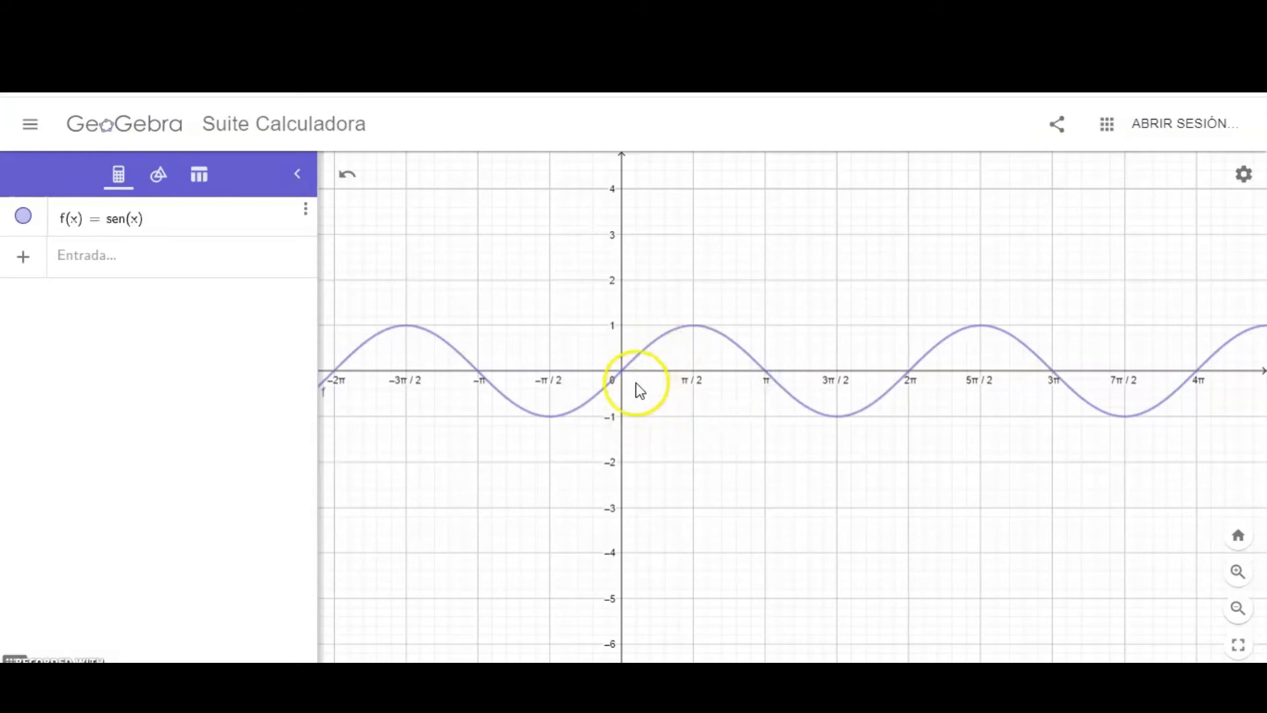
{"action": "left_click_drag", "start_coordinate": [863, 498], "coordinate": [749, 501]}
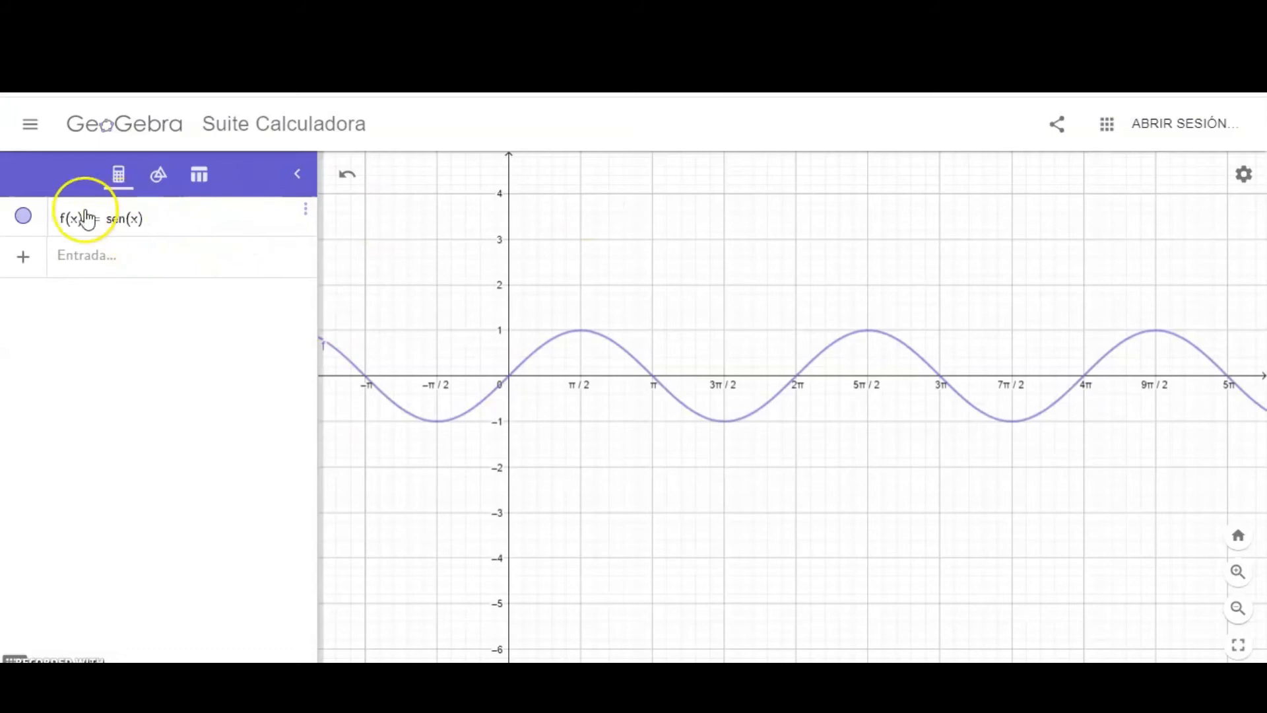
- Delete the sen(x) function and start an empty new entry
{"action": "left_click", "coordinate": [153, 230]}
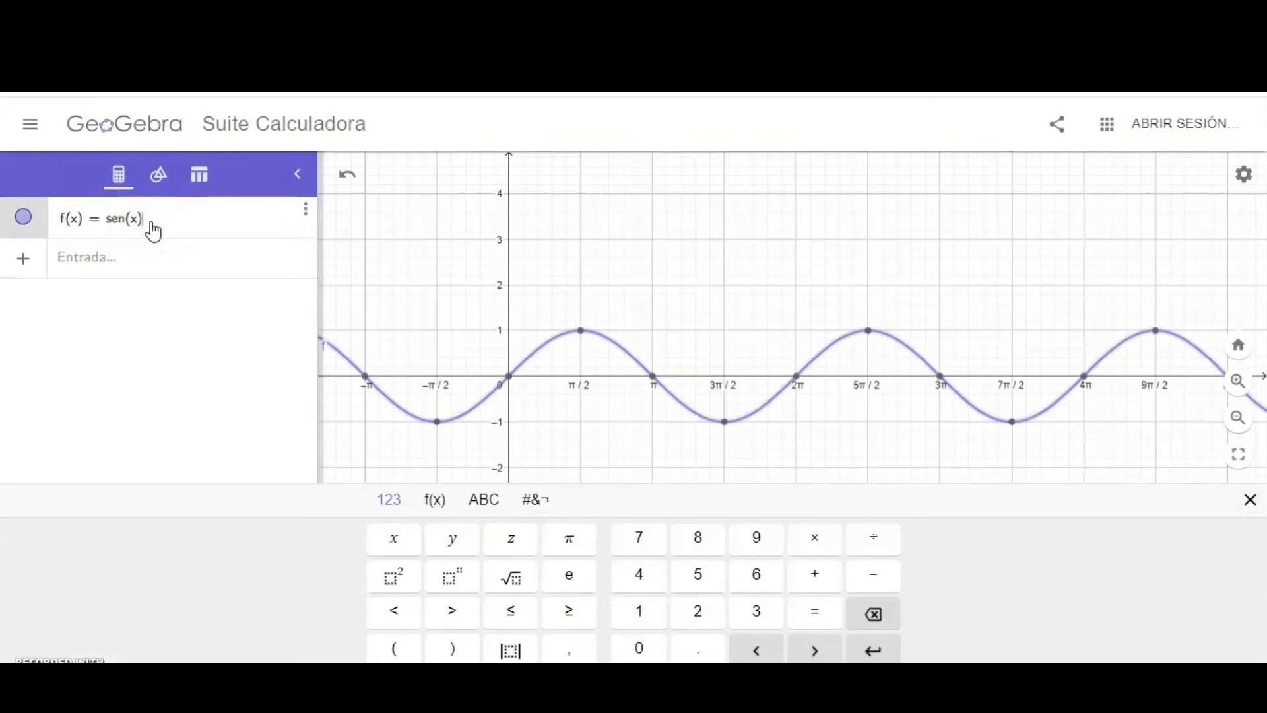
{"action": "key", "text": "BackSpace"}
{"action": "key", "text": "BackSpace"}
{"action": "key", "text": "BackSpace"}
{"action": "key", "text": "BackSpace"}
{"action": "key", "text": "BackSpace"}
{"action": "key", "text": "BackSpace"}
{"action": "key", "text": "BackSpace"}
{"action": "key", "text": "BackSpace"}
{"action": "key", "text": "BackSpace"}
{"action": "key", "text": "BackSpace"}
{"action": "key", "text": "BackSpace"}
{"action": "left_click", "coordinate": [305, 211]}
{"action": "left_click", "coordinate": [305, 287]}
{"action": "left_click", "coordinate": [231, 222]}
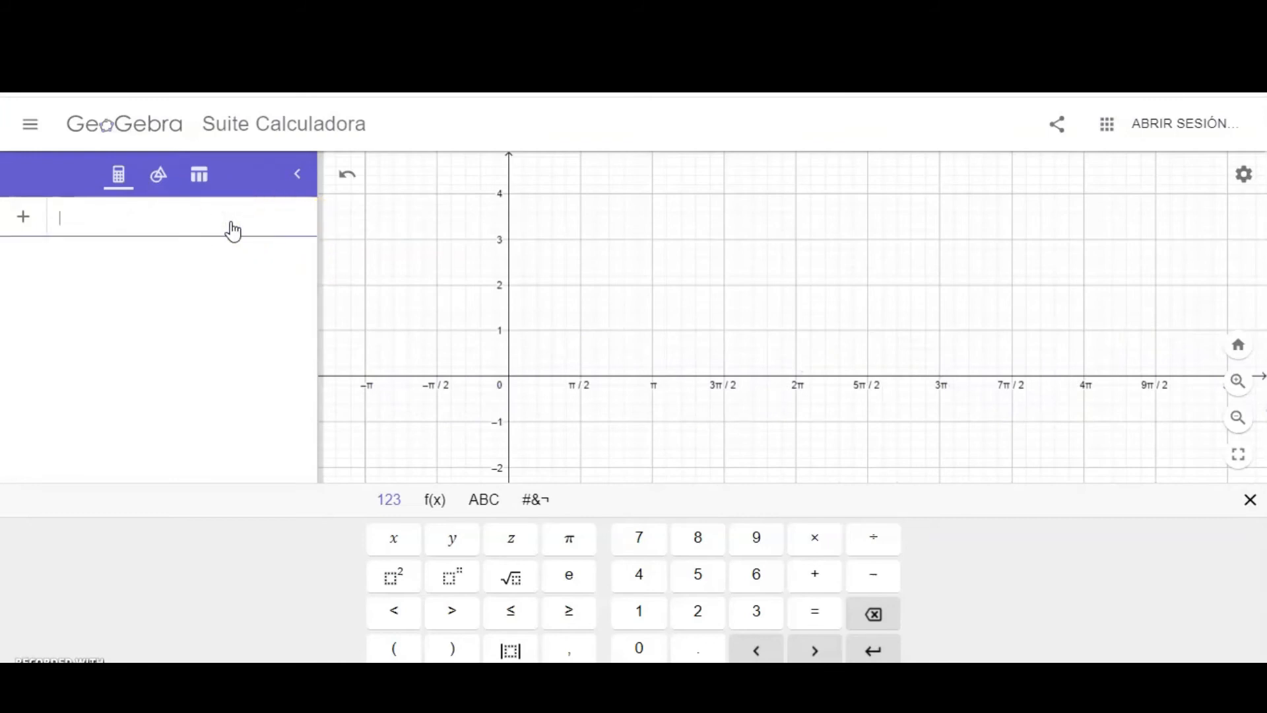
- Define f(x) with the two-argument Si(<Condición>, <Entonces>) command and enter 0 < x < 2π as its condition
{"action": "type", "text": "f(x) = s"}
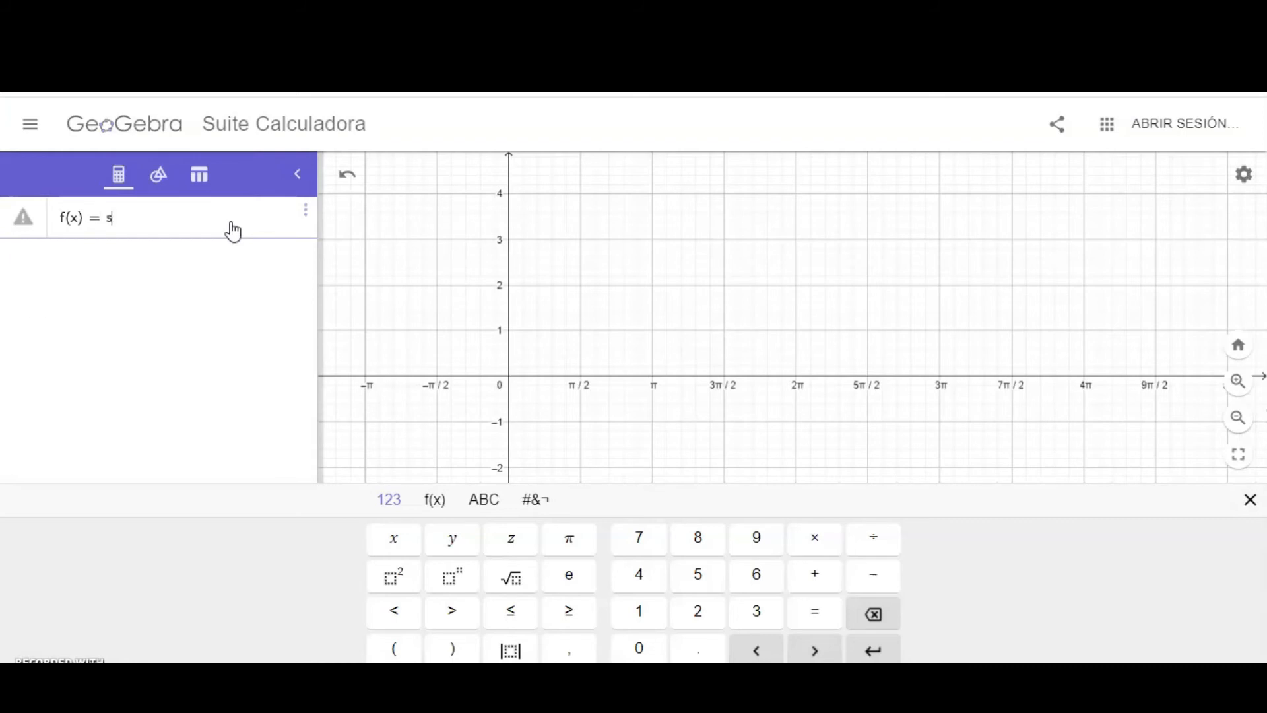
{"action": "type", "text": "i"}
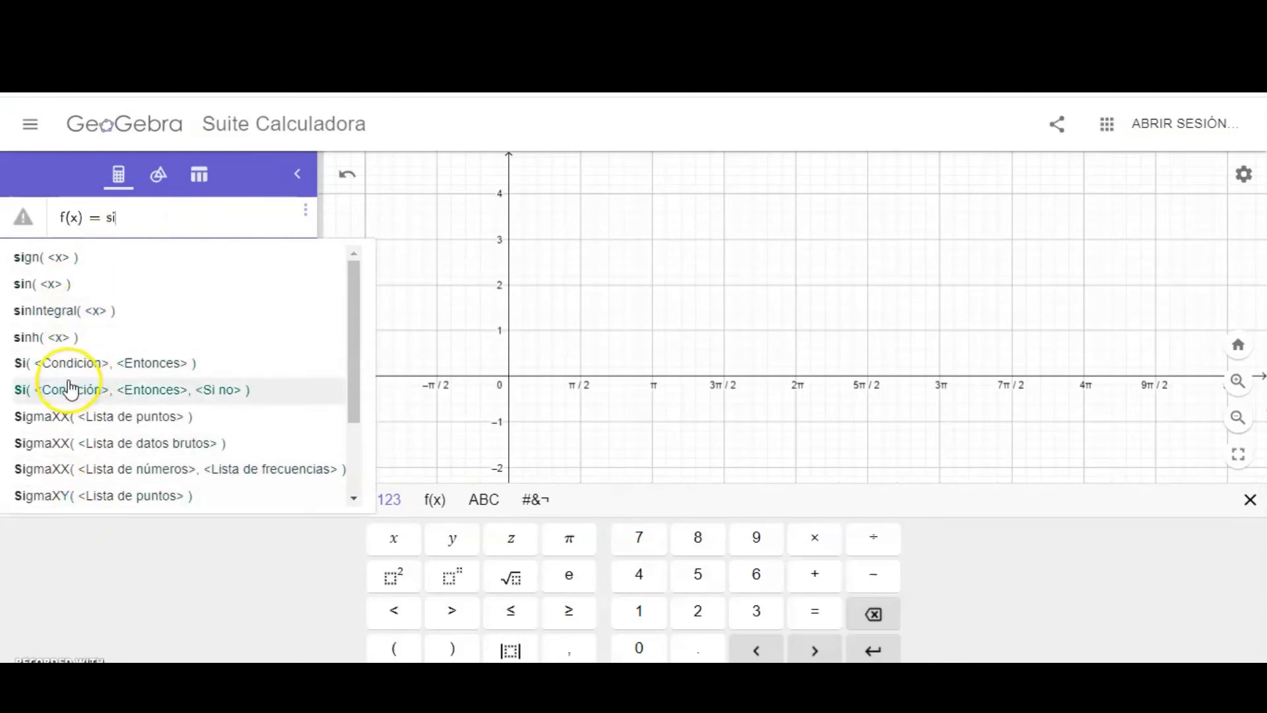
{"action": "left_click", "coordinate": [28, 374]}
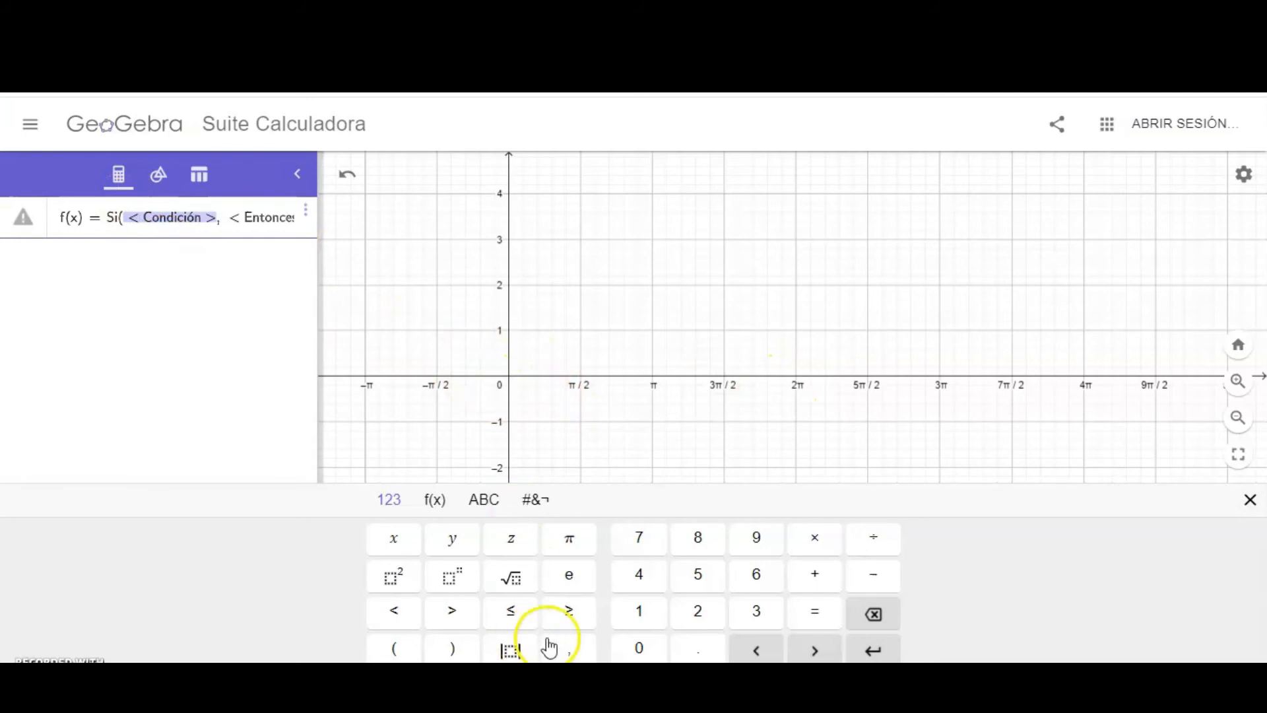
{"action": "left_click", "coordinate": [640, 651]}
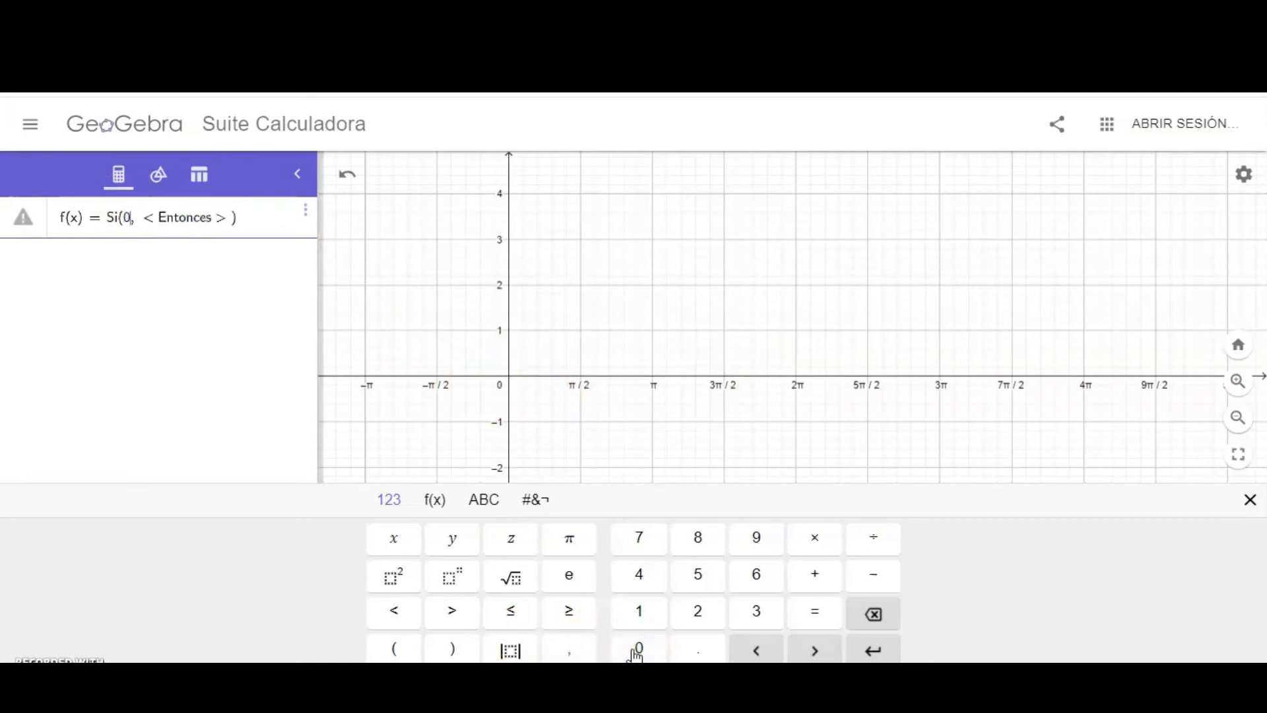
{"action": "left_click", "coordinate": [396, 612]}
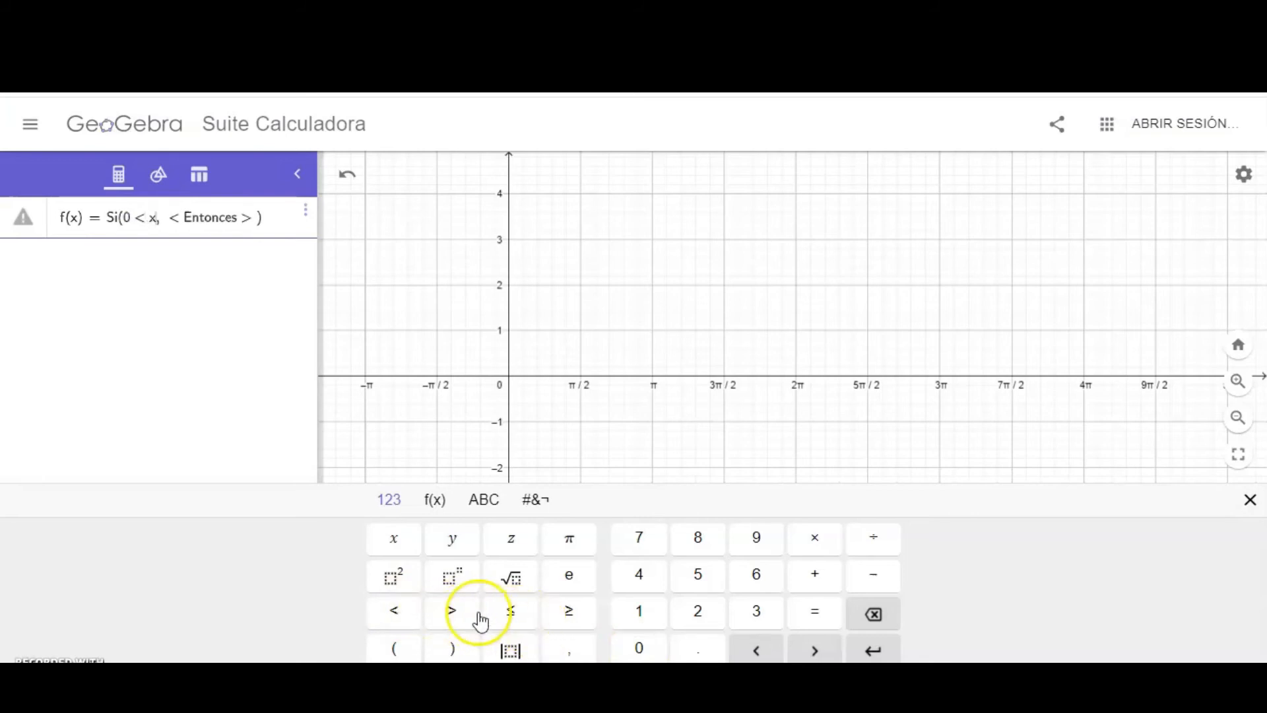
{"action": "left_click", "coordinate": [389, 609]}
{"action": "left_click", "coordinate": [707, 619]}
{"action": "left_click", "coordinate": [567, 542]}
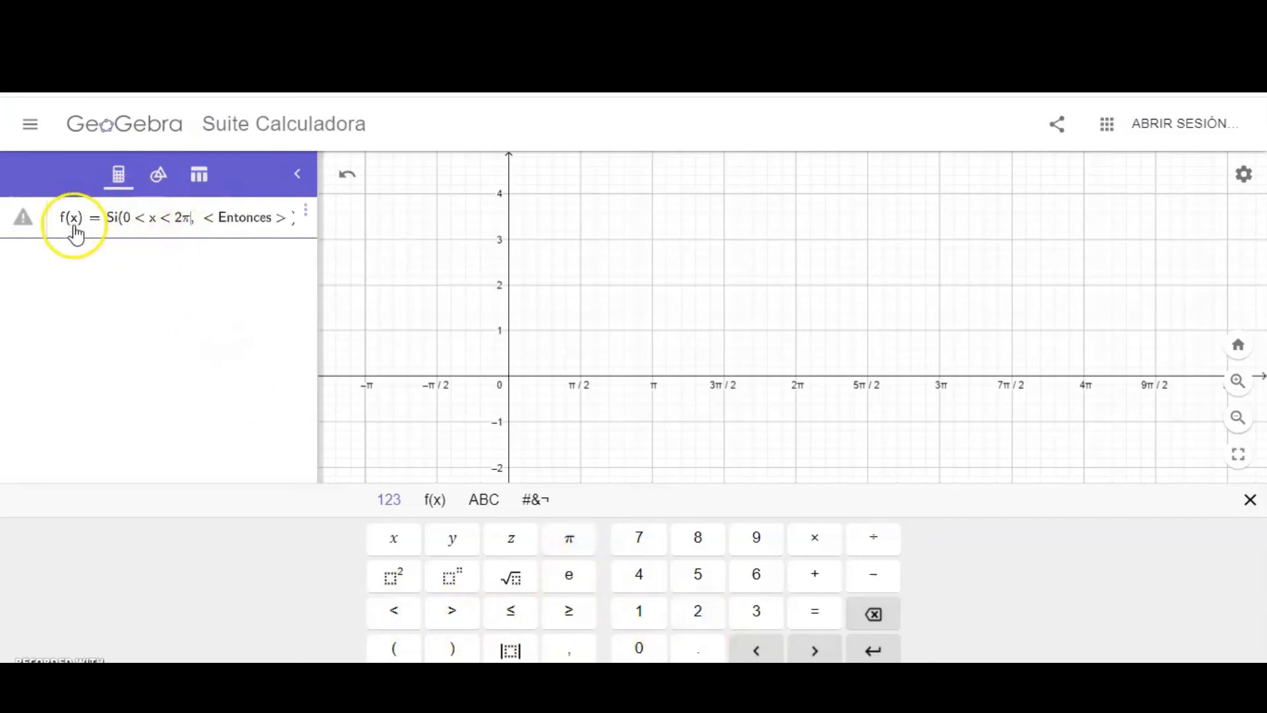
- Enter sen(x) as the Entonces expression of the Si command to plot the sine on the restricted interval
{"action": "left_click", "coordinate": [183, 217]}
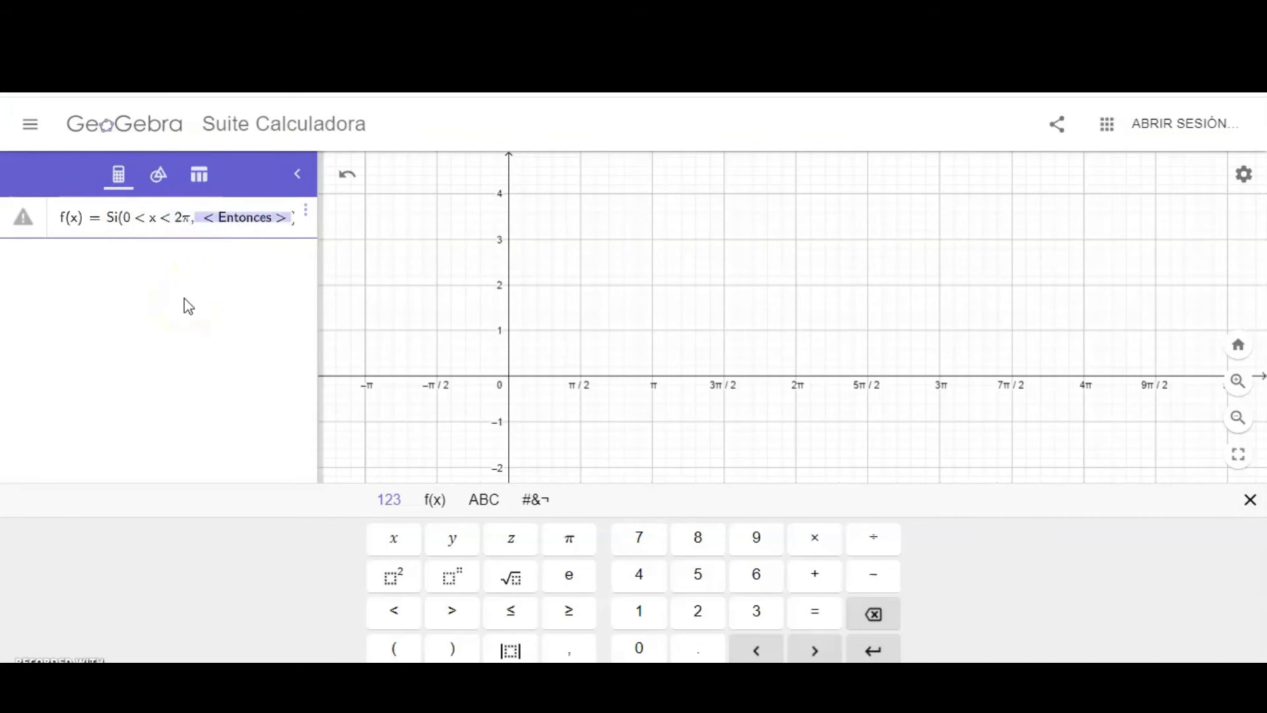
{"action": "type", "text": "sen"}
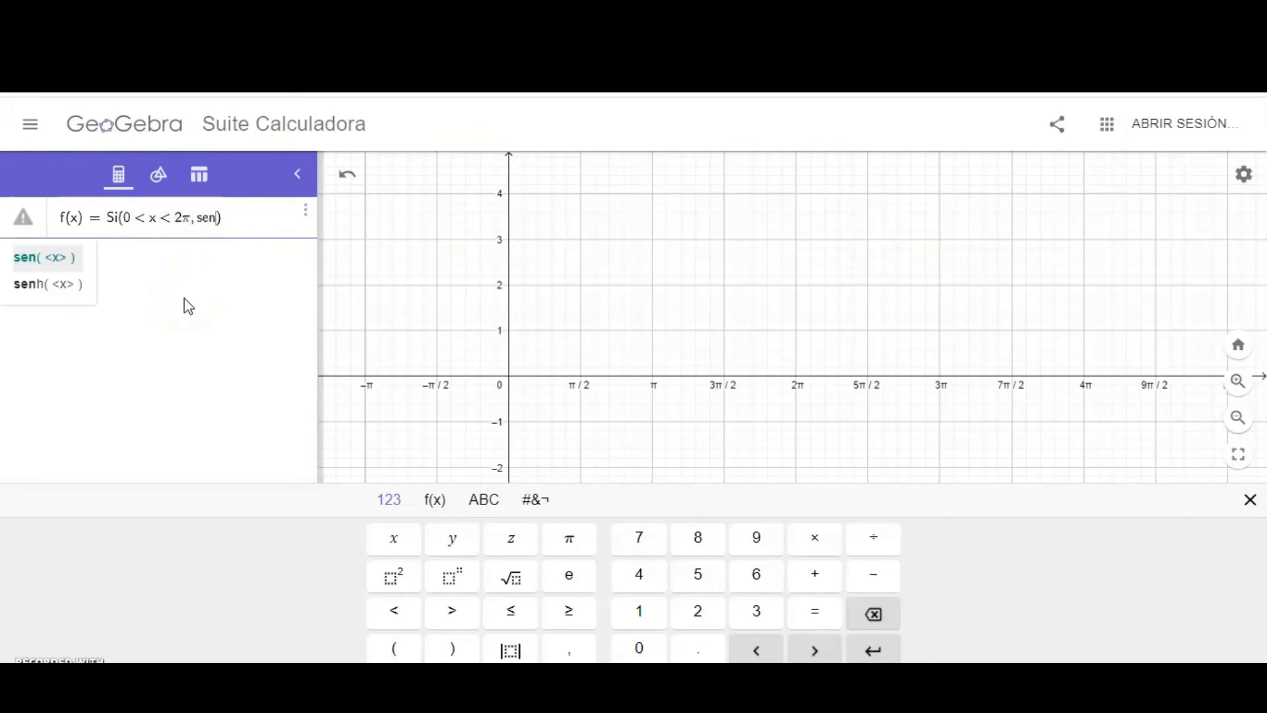
{"action": "type", "text": "("}
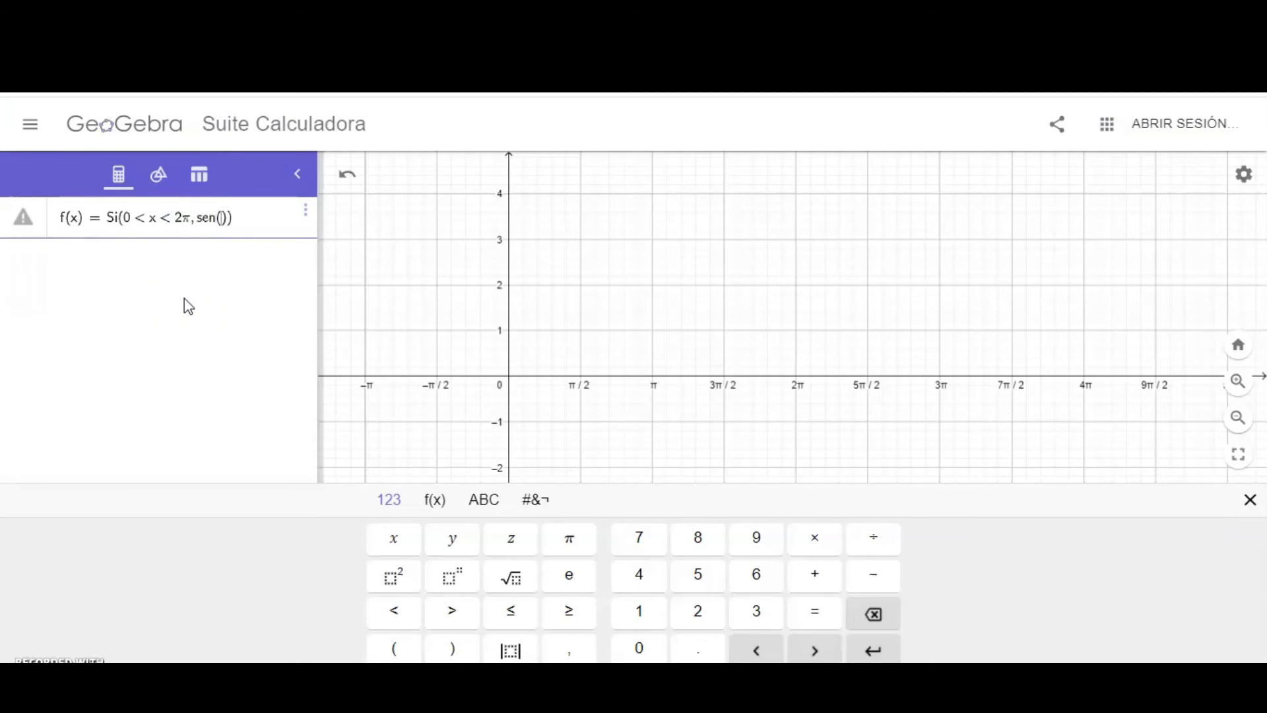
{"action": "type", "text": "x"}
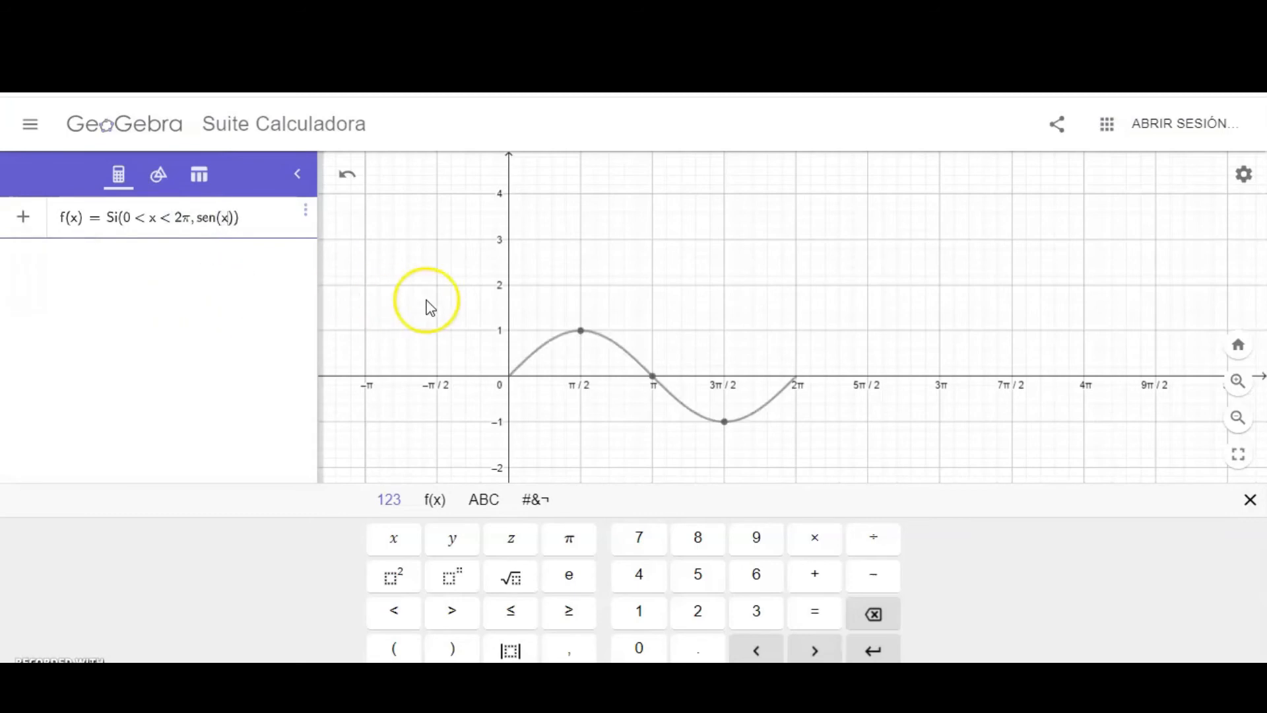
- Confirm the restricted f(x) entry and leave the sine curve deselected in the graphics view
{"action": "left_click", "coordinate": [462, 340]}
{"action": "left_click_drag", "start_coordinate": [577, 470], "coordinate": [566, 516]}
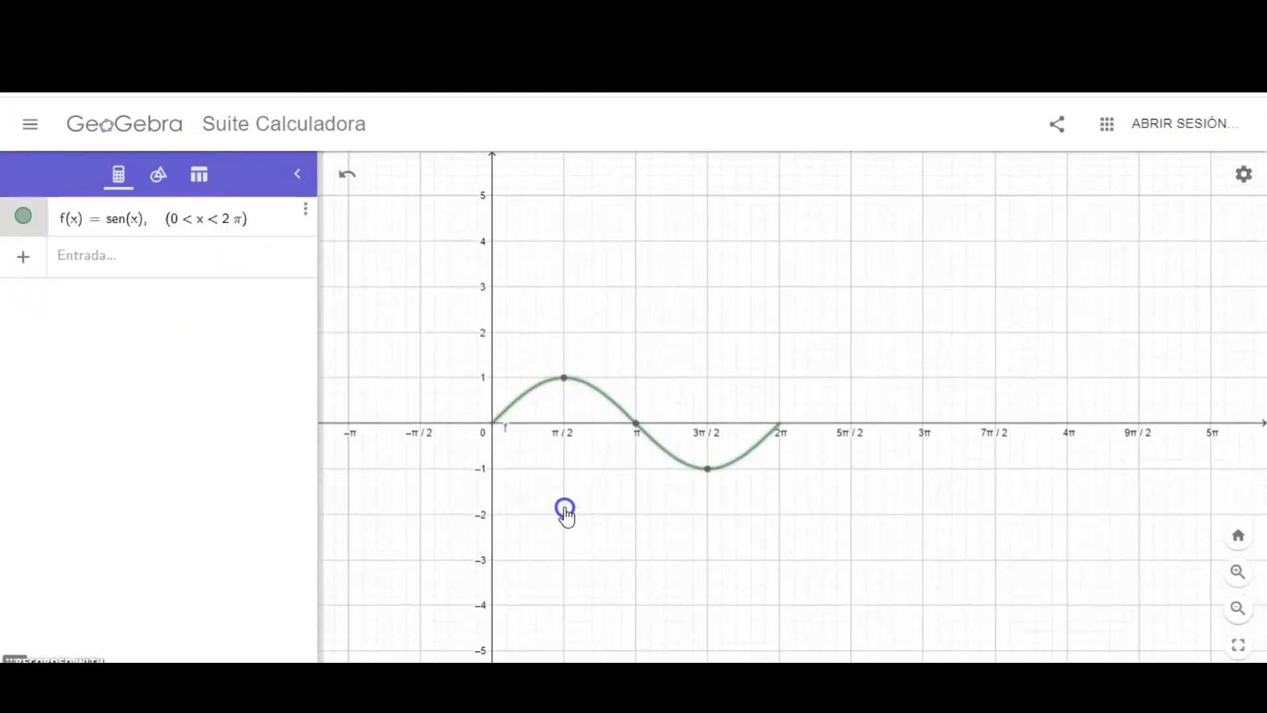
{"action": "left_click", "coordinate": [764, 363]}
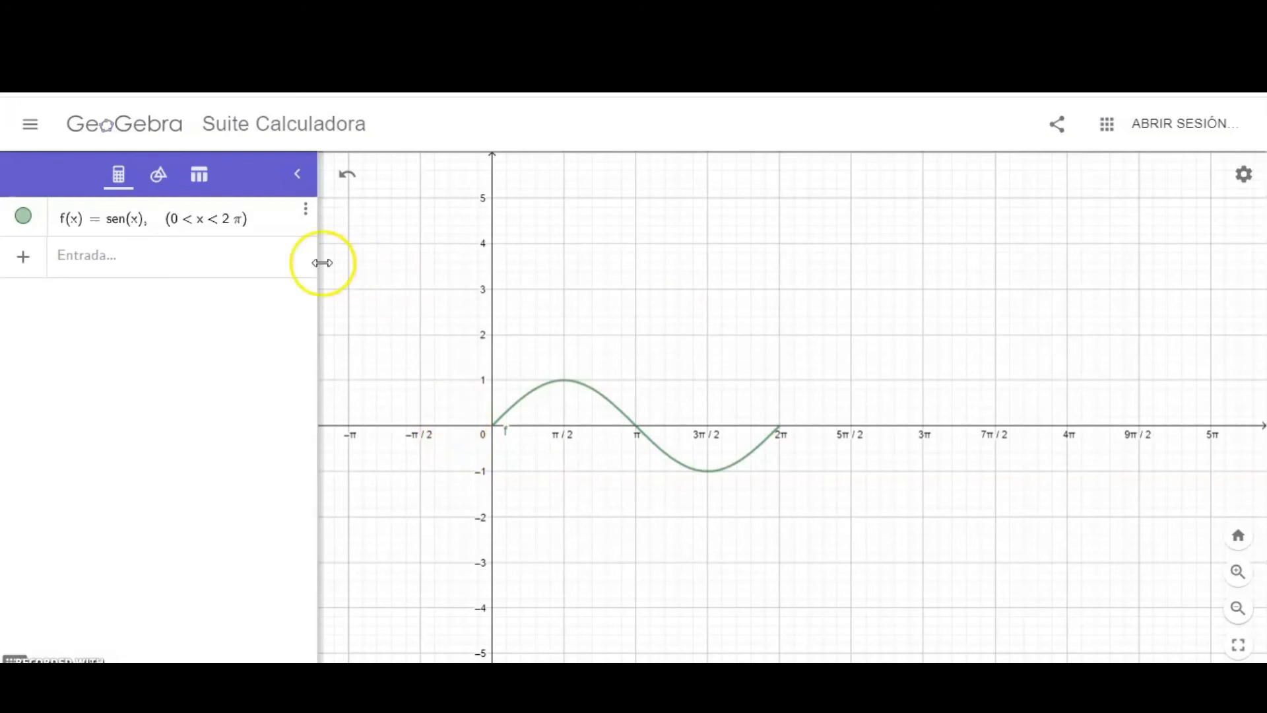
- Generate the Puntos especiales of f(x) and inspect the root on the curve at π
{"action": "left_click", "coordinate": [305, 210]}
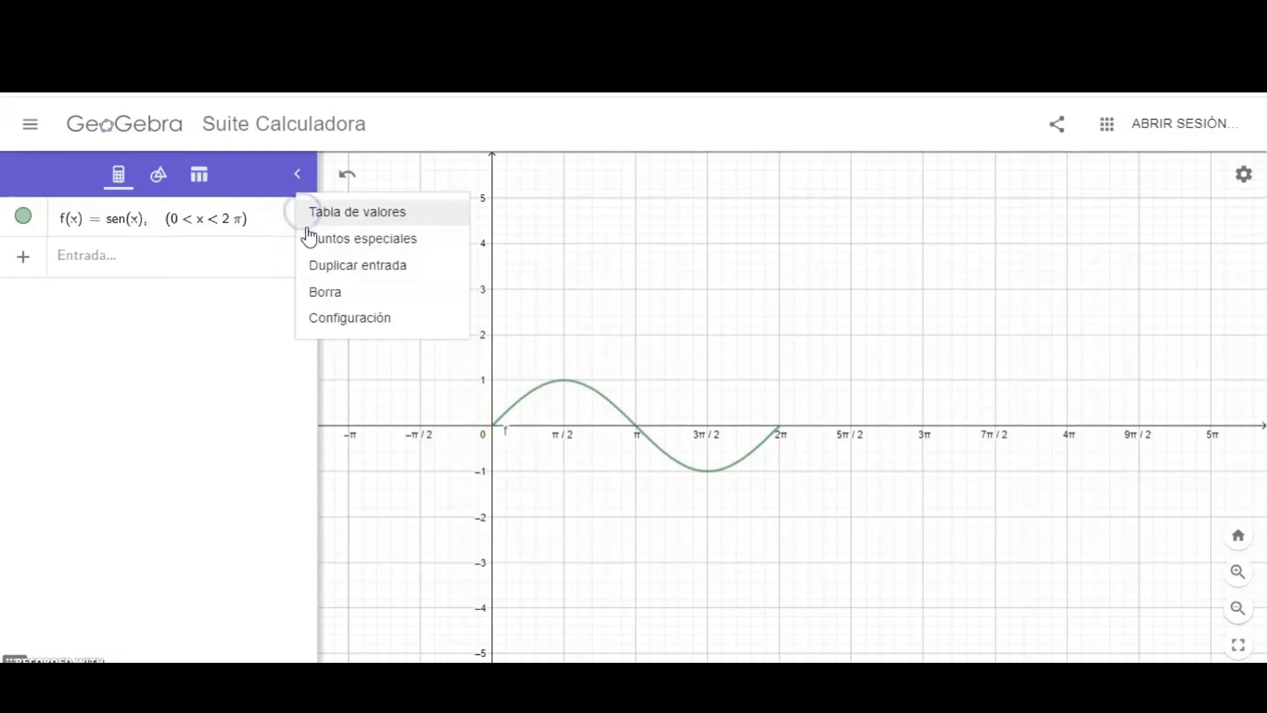
{"action": "left_click", "coordinate": [340, 240]}
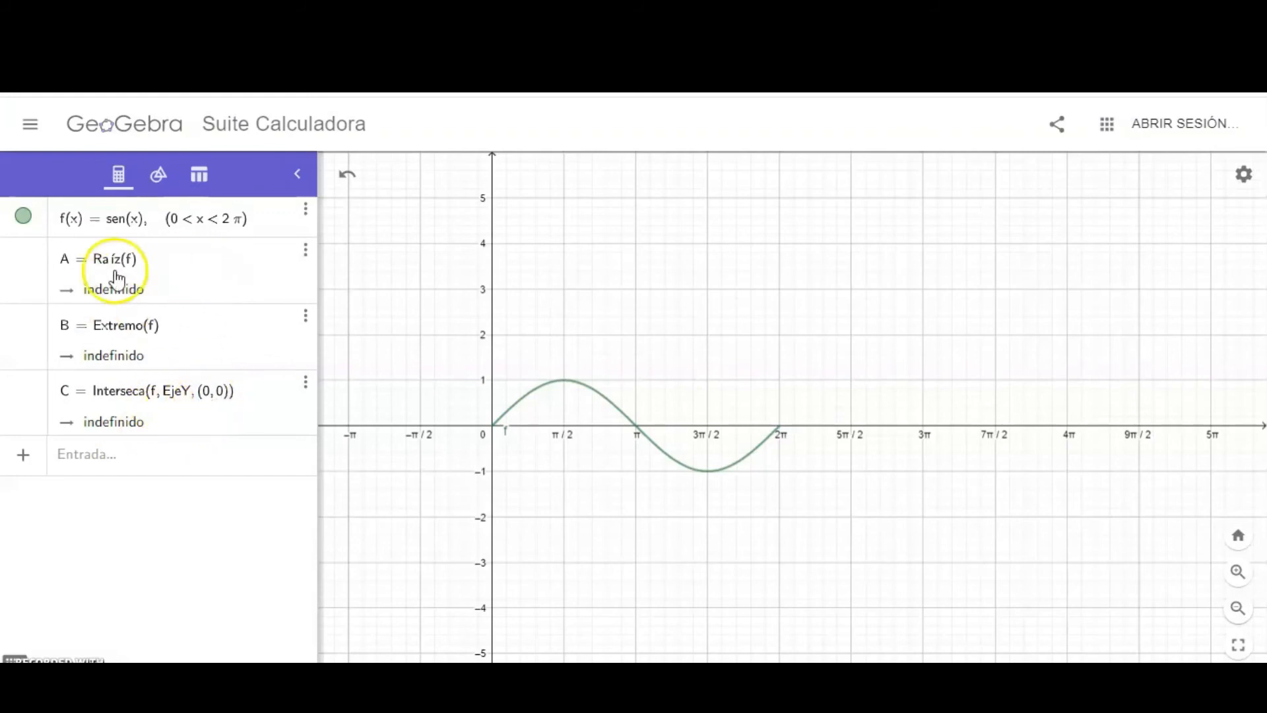
{"action": "left_click", "coordinate": [619, 521]}
{"action": "left_click_drag", "start_coordinate": [619, 520], "coordinate": [648, 518]}
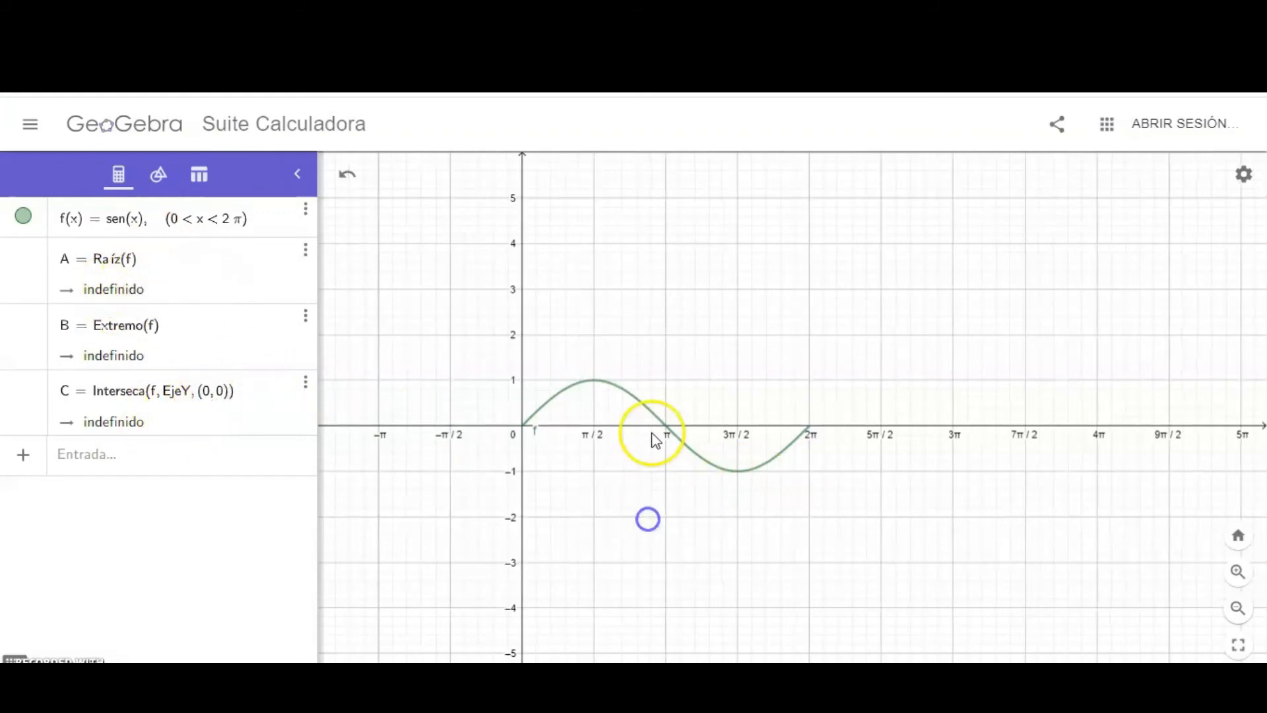
{"action": "left_click", "coordinate": [665, 425]}
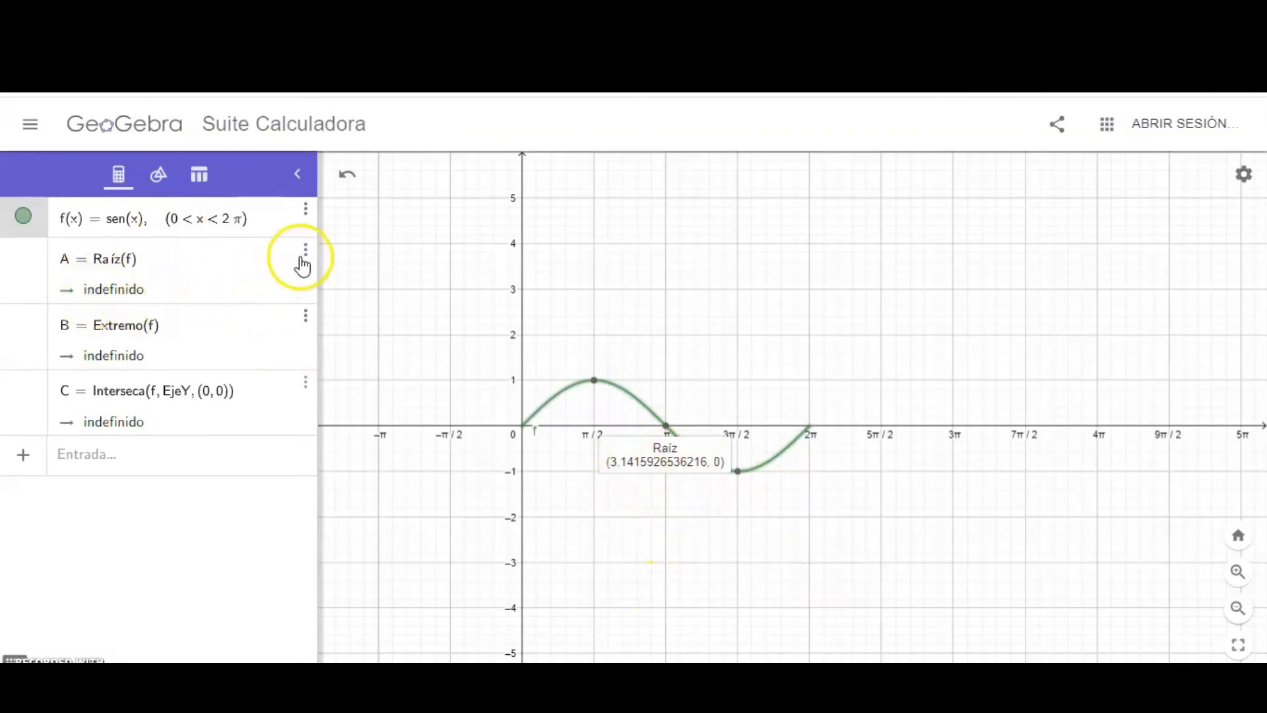
- Delete the three generated special points A (Raíz), B (Extremo) and C (Interseca), keeping only f(x)
{"action": "left_click", "coordinate": [305, 252]}
{"action": "left_click", "coordinate": [218, 271]}
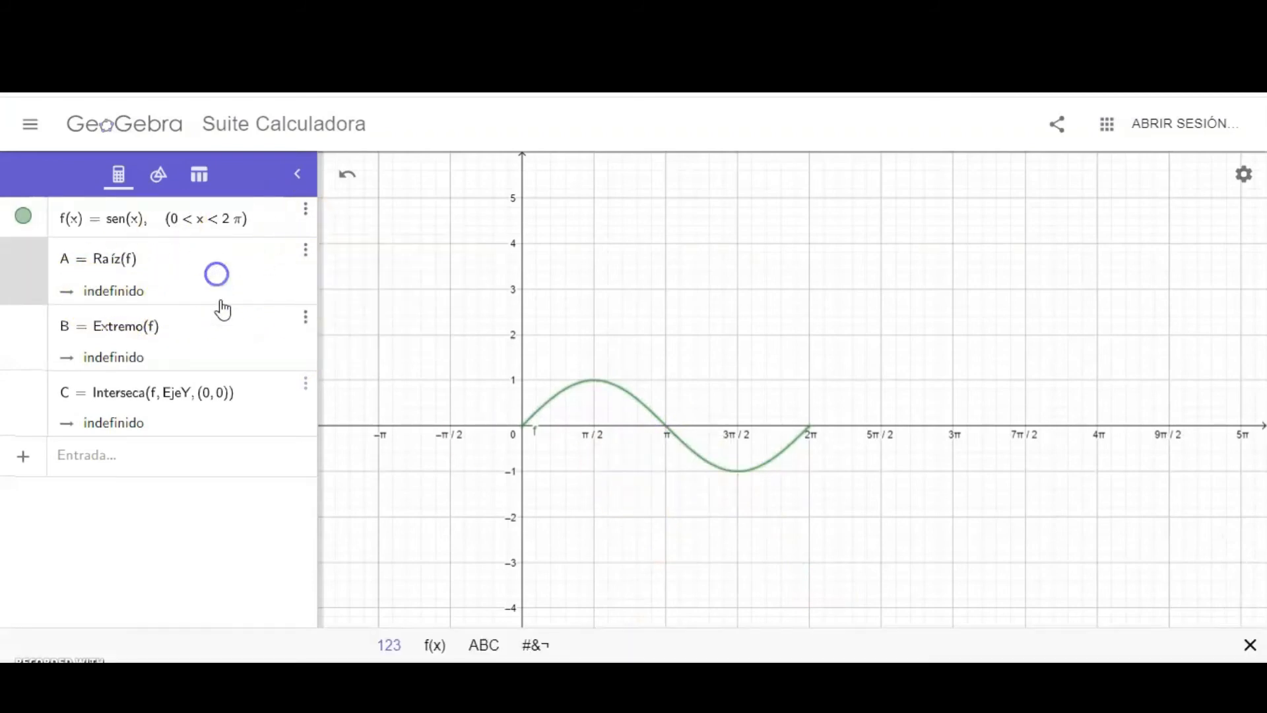
{"action": "left_click", "coordinate": [305, 249]}
{"action": "left_click", "coordinate": [305, 307]}
{"action": "left_click", "coordinate": [305, 249]}
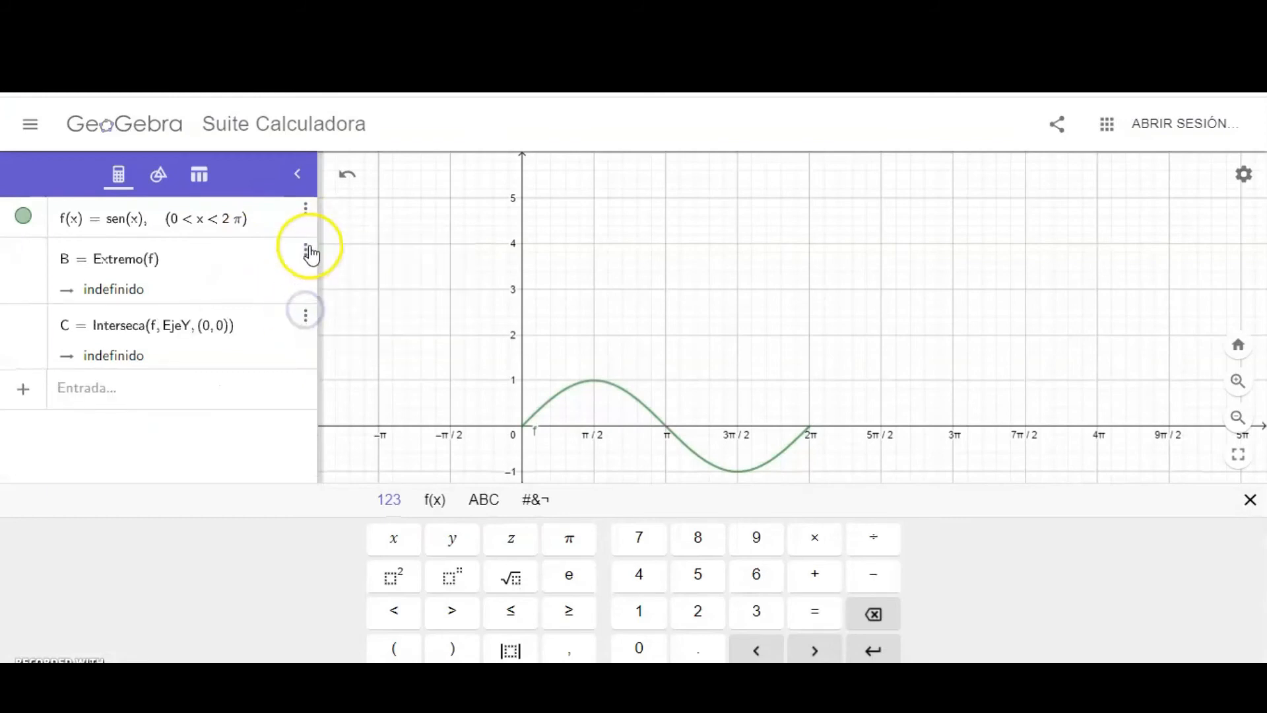
{"action": "left_click", "coordinate": [310, 307]}
{"action": "left_click", "coordinate": [305, 249]}
{"action": "left_click", "coordinate": [305, 305]}
{"action": "left_click", "coordinate": [668, 292]}
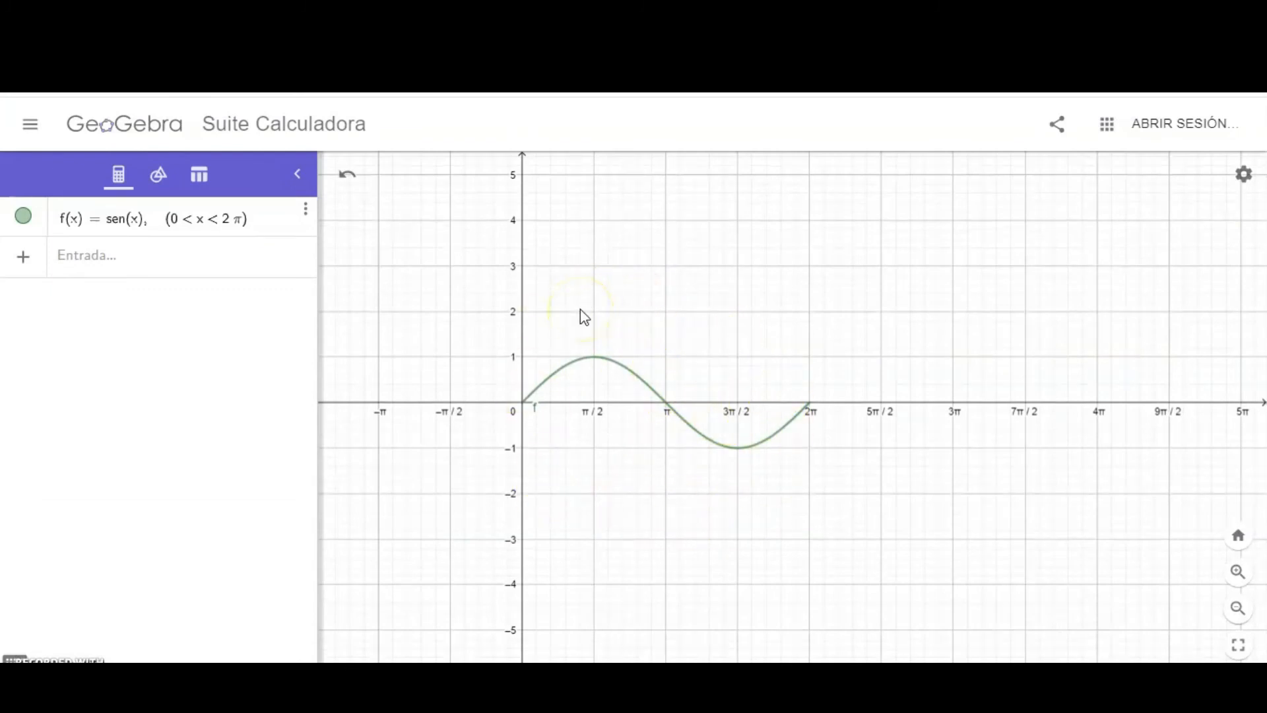
- Place points on the sine curve at π/2 and 3π/2, try to add others at its ends, and review the algebra list
{"action": "left_click", "coordinate": [161, 178]}
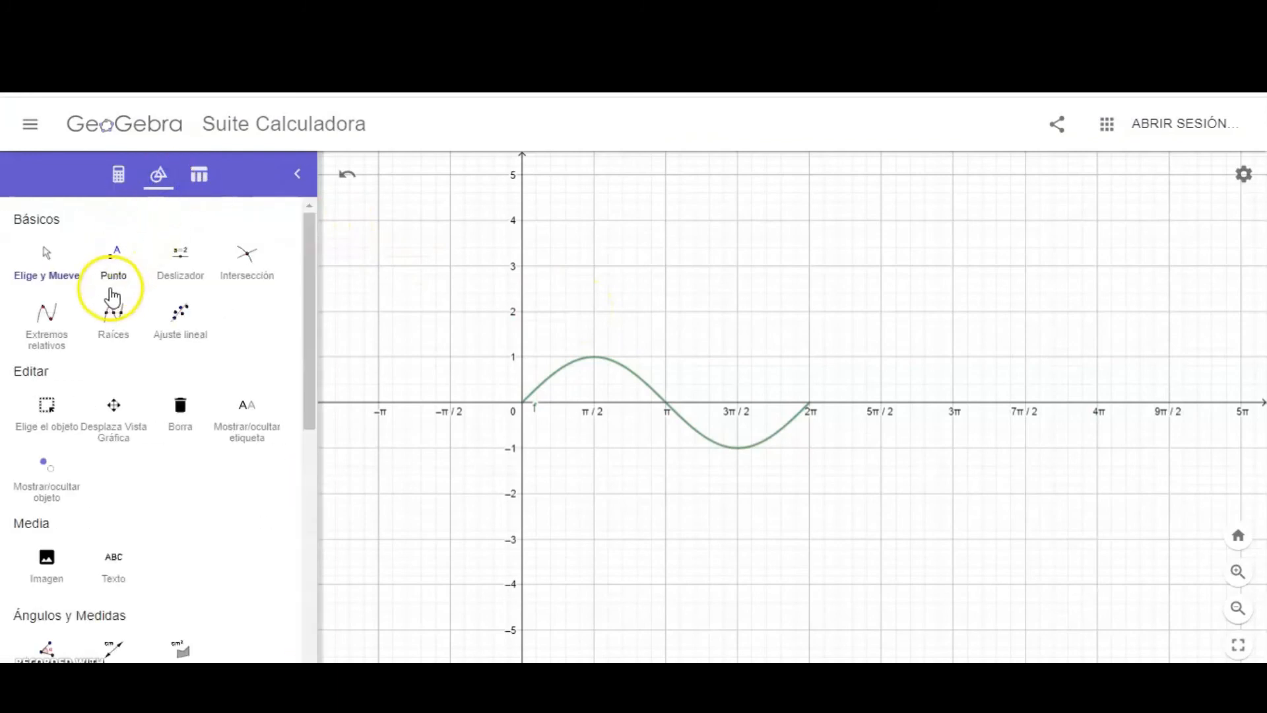
{"action": "left_click", "coordinate": [113, 272]}
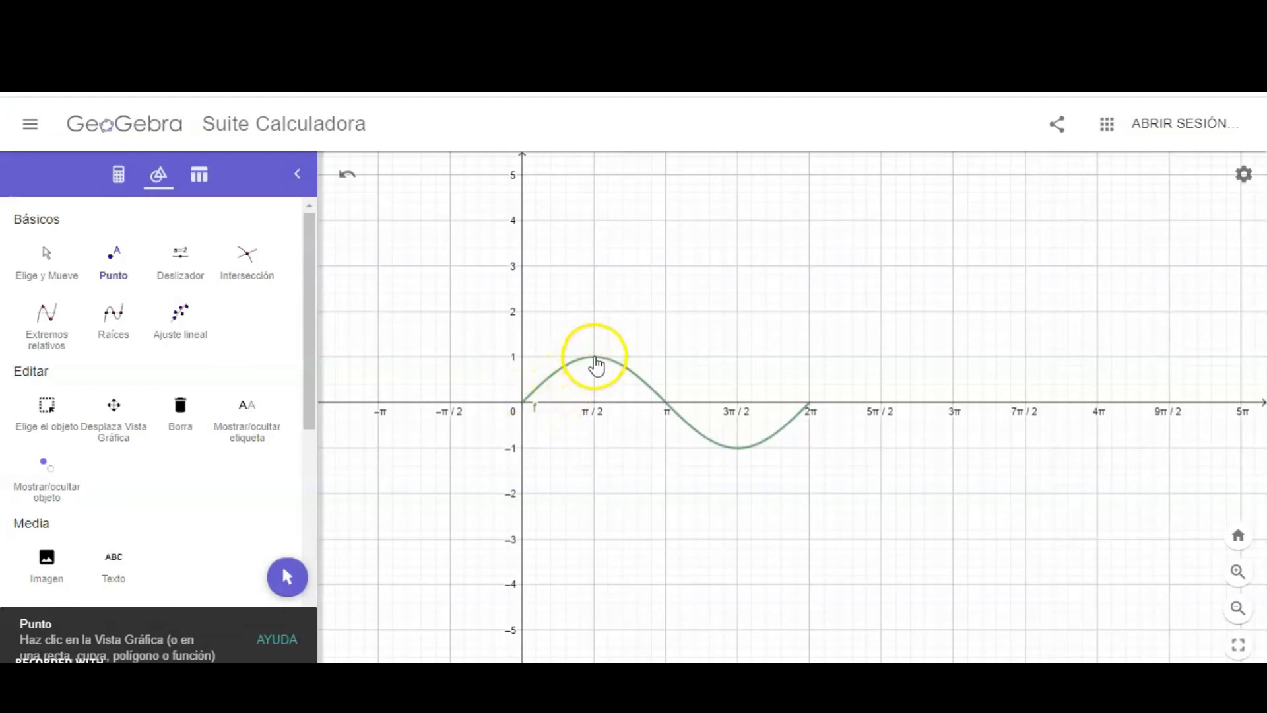
{"action": "left_click", "coordinate": [595, 357]}
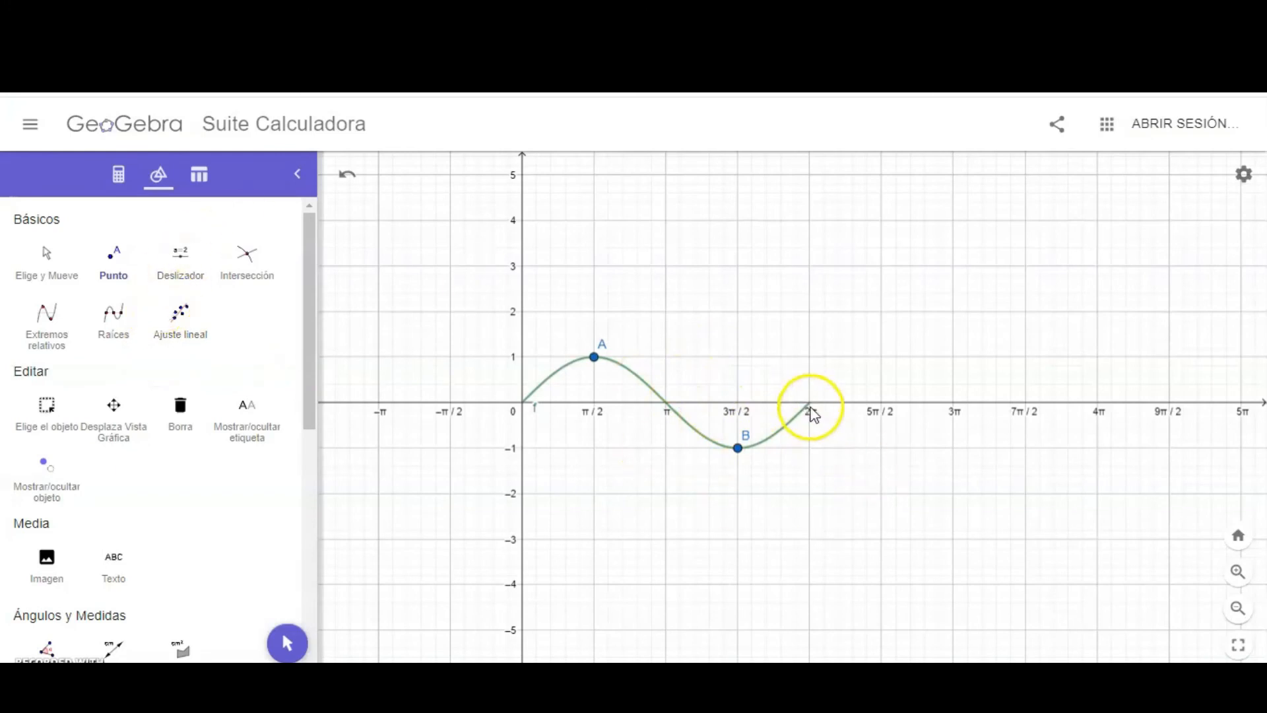
{"action": "left_click", "coordinate": [118, 175]}
{"action": "scroll", "coordinate": [182, 319], "scroll_direction": "up", "scroll_amount": 1}
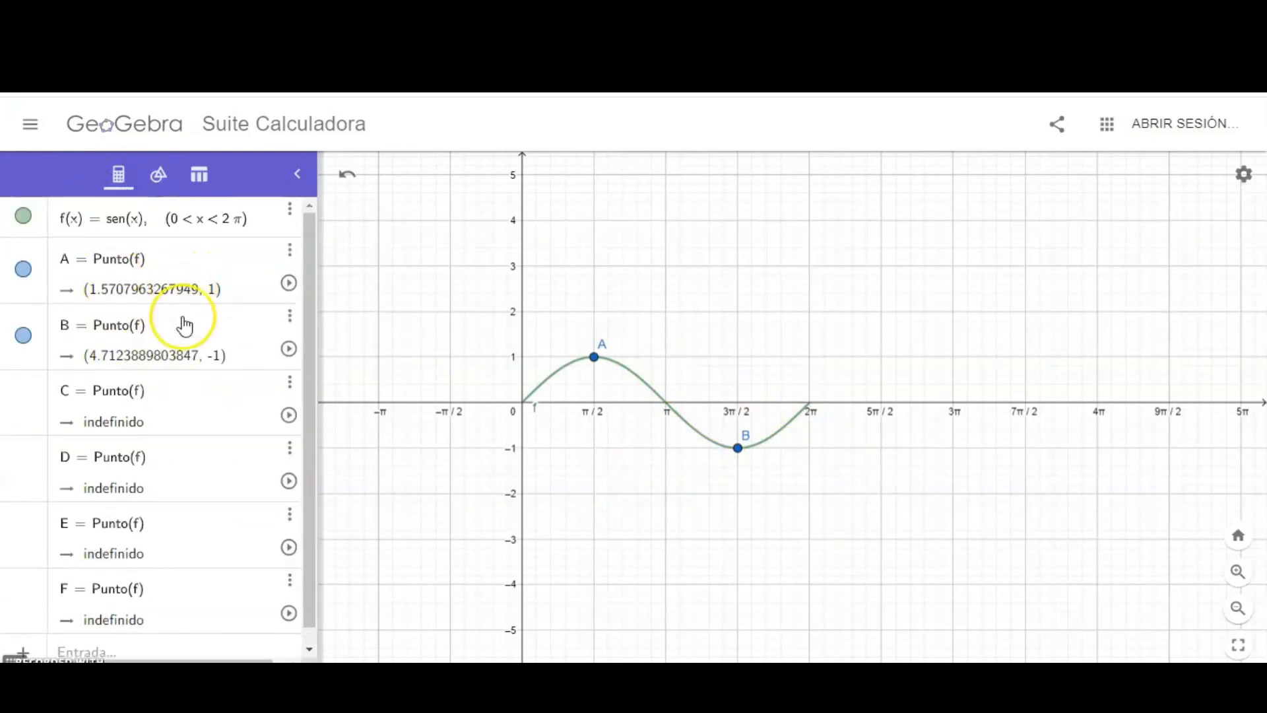
- Change the condition in f(x)'s Si command to 0 ≤ x ≤ 2π so both endpoints are included
{"action": "left_click", "coordinate": [199, 229]}
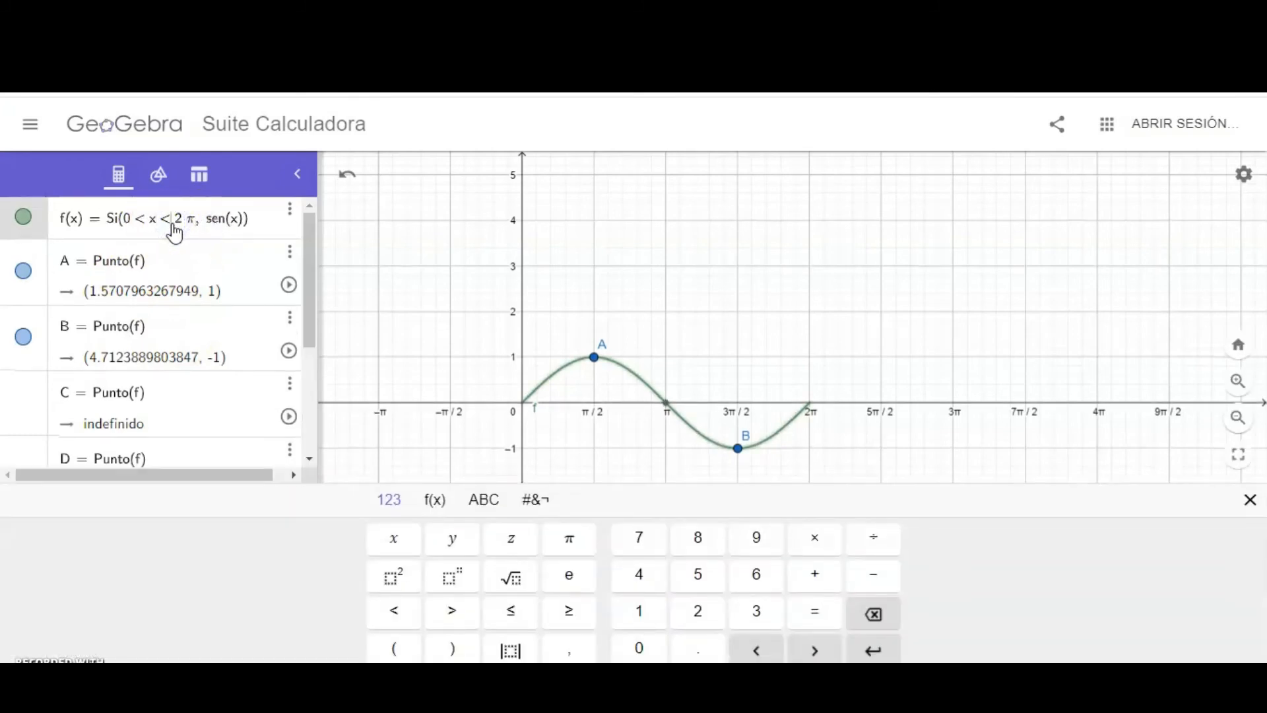
{"action": "key", "text": "BackSpace"}
{"action": "left_click", "coordinate": [528, 623]}
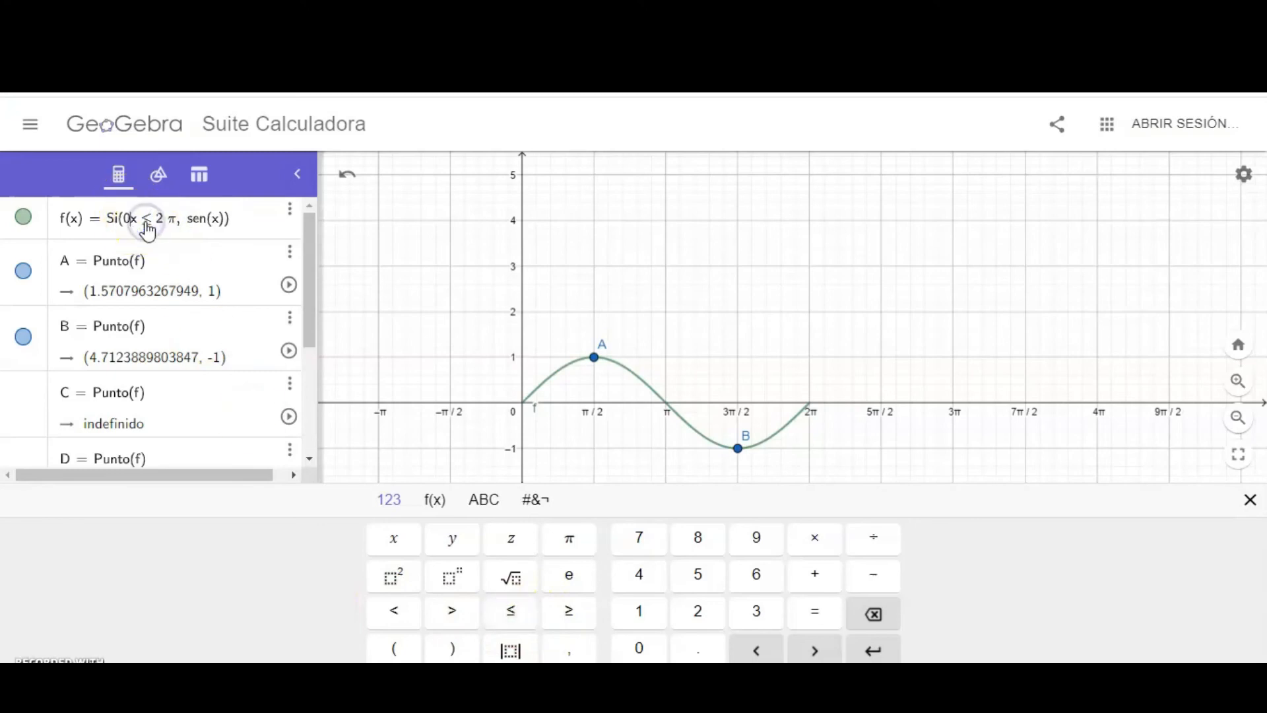
{"action": "left_click", "coordinate": [509, 613]}
{"action": "left_click", "coordinate": [477, 305]}
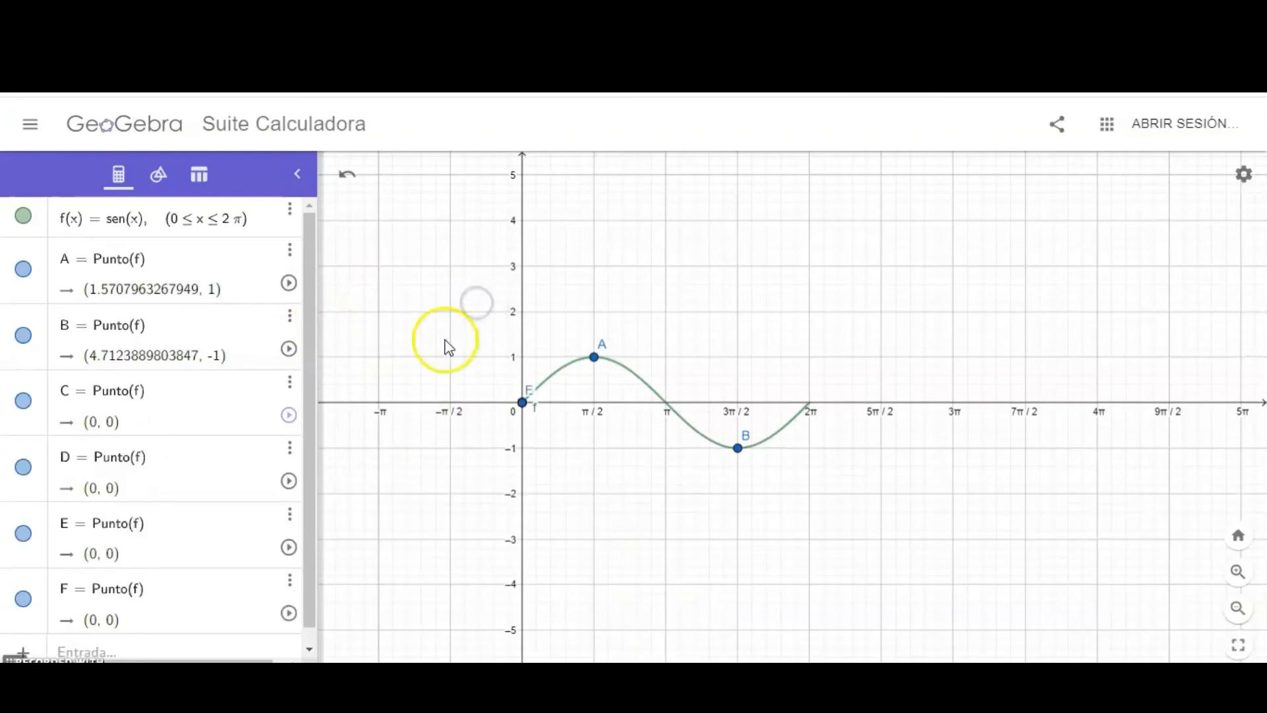
- Place a point where the sine curve meets the x-axis at 2π and review the coordinates of all points
{"action": "left_click", "coordinate": [811, 406]}
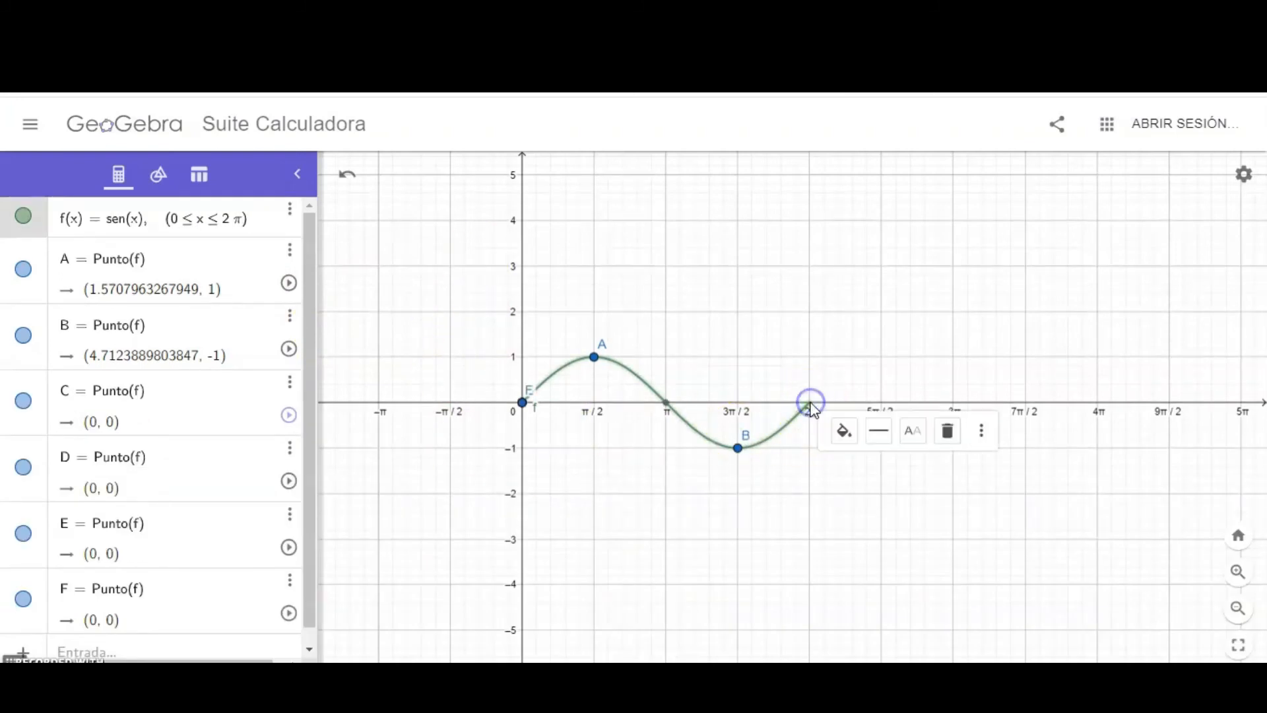
{"action": "left_click", "coordinate": [149, 190]}
{"action": "left_click", "coordinate": [115, 255]}
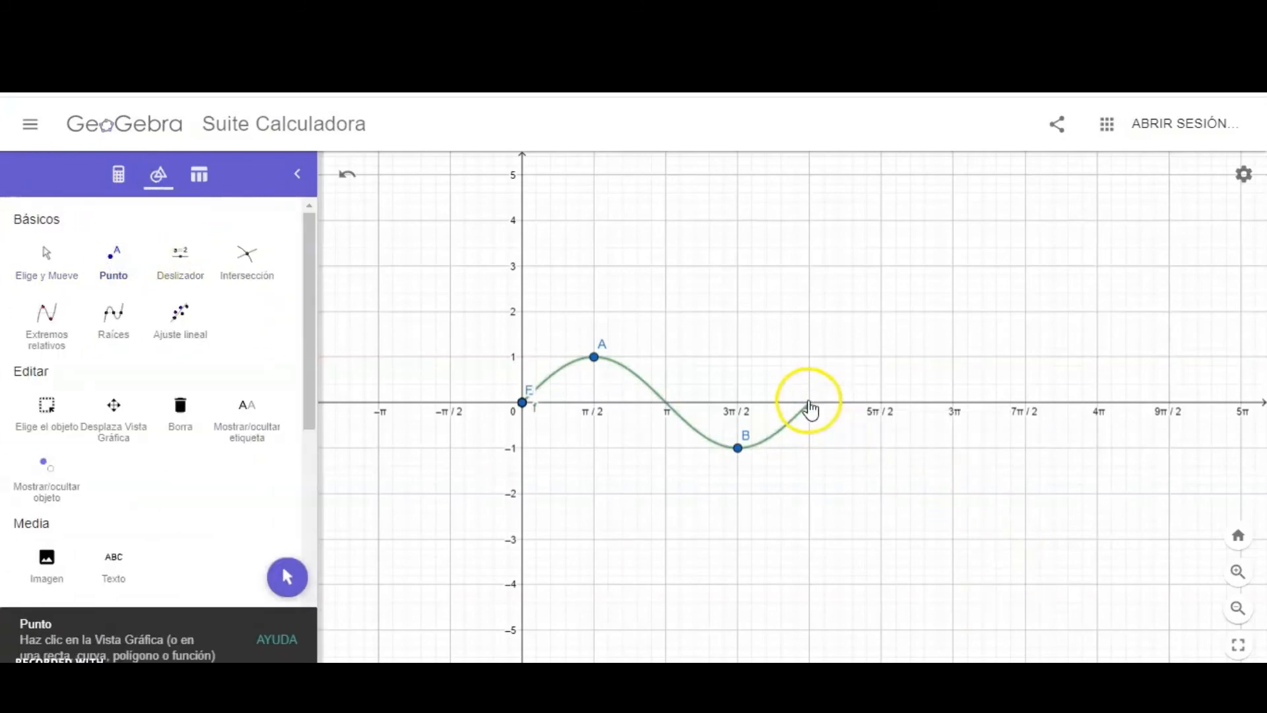
{"action": "left_click", "coordinate": [810, 404]}
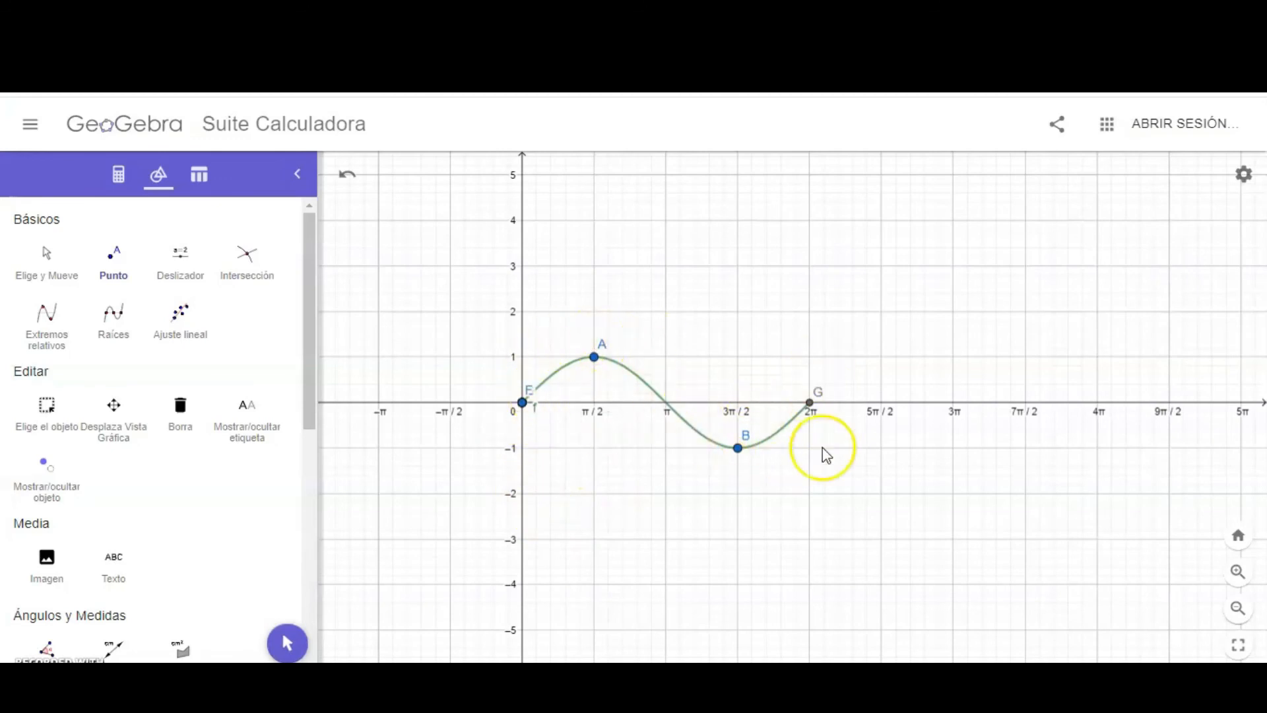
{"action": "left_click", "coordinate": [118, 173]}
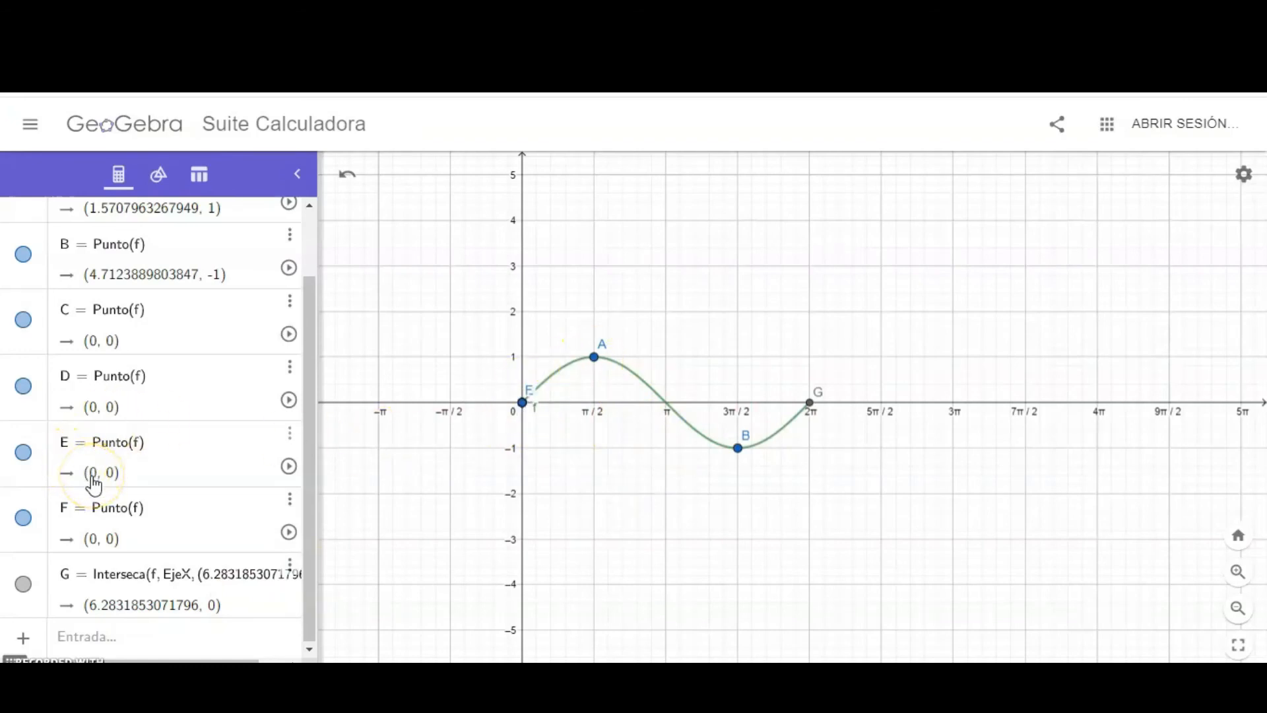
{"action": "scroll", "coordinate": [106, 310], "scroll_direction": "up", "scroll_amount": 2}
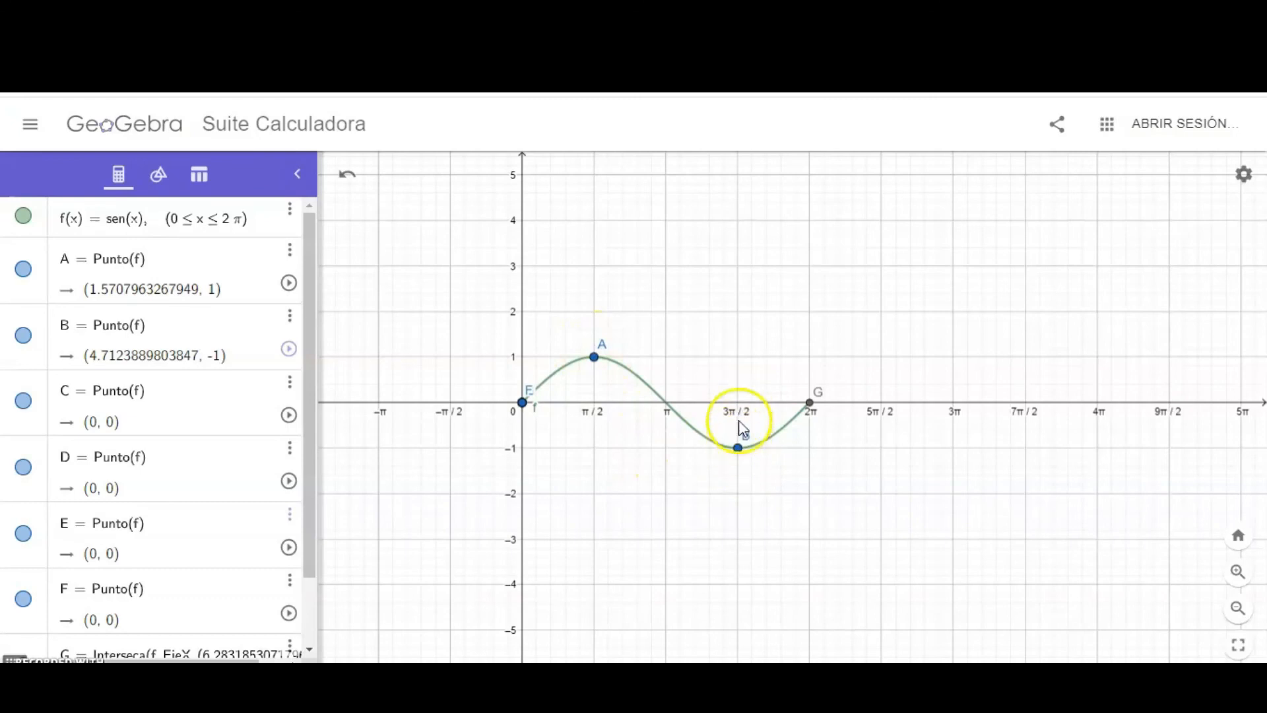
{"action": "scroll", "coordinate": [175, 488], "scroll_direction": "down", "scroll_amount": 2}
{"action": "scroll", "coordinate": [173, 488], "scroll_direction": "up", "scroll_amount": 2}
{"action": "scroll", "coordinate": [169, 487], "scroll_direction": "down", "scroll_amount": 2}
{"action": "scroll", "coordinate": [170, 462], "scroll_direction": "up", "scroll_amount": 2}
- Delete all points from the sine curve: the overlapping ones at the origin and those at π/2, 3π/2 and 2π
{"action": "left_click", "coordinate": [173, 183]}
{"action": "left_click", "coordinate": [47, 262]}
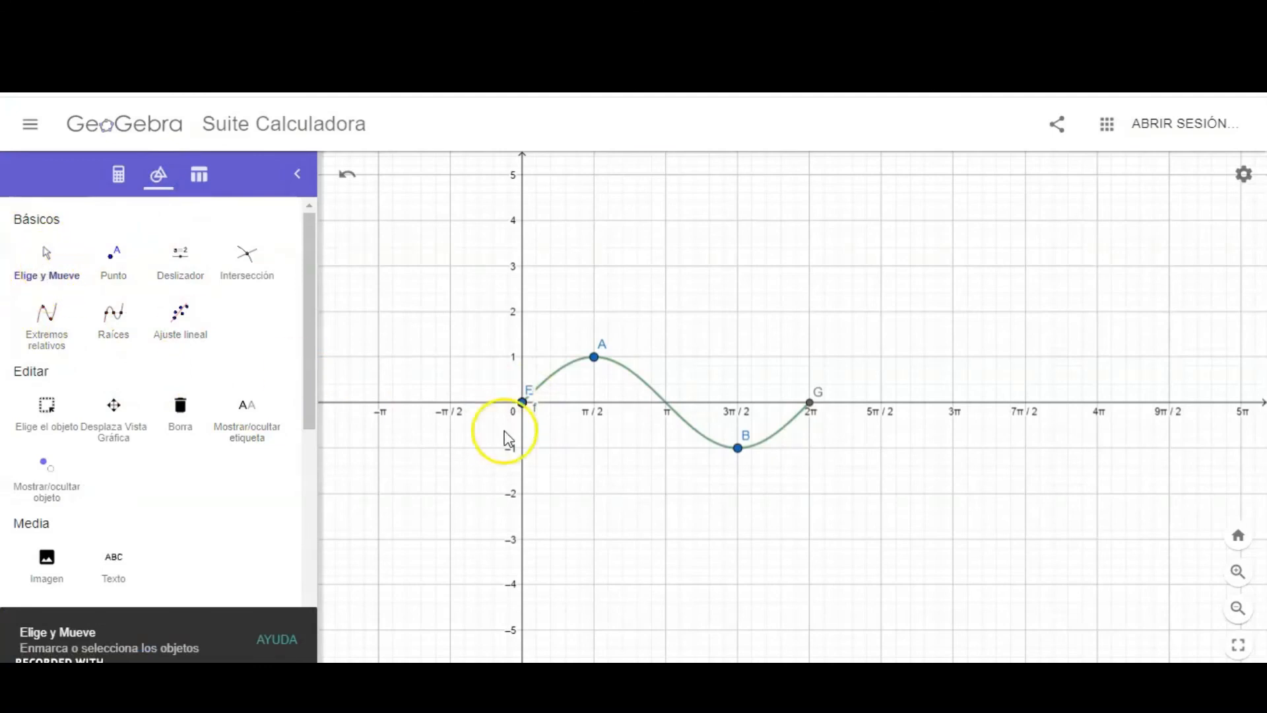
{"action": "left_click", "coordinate": [522, 404]}
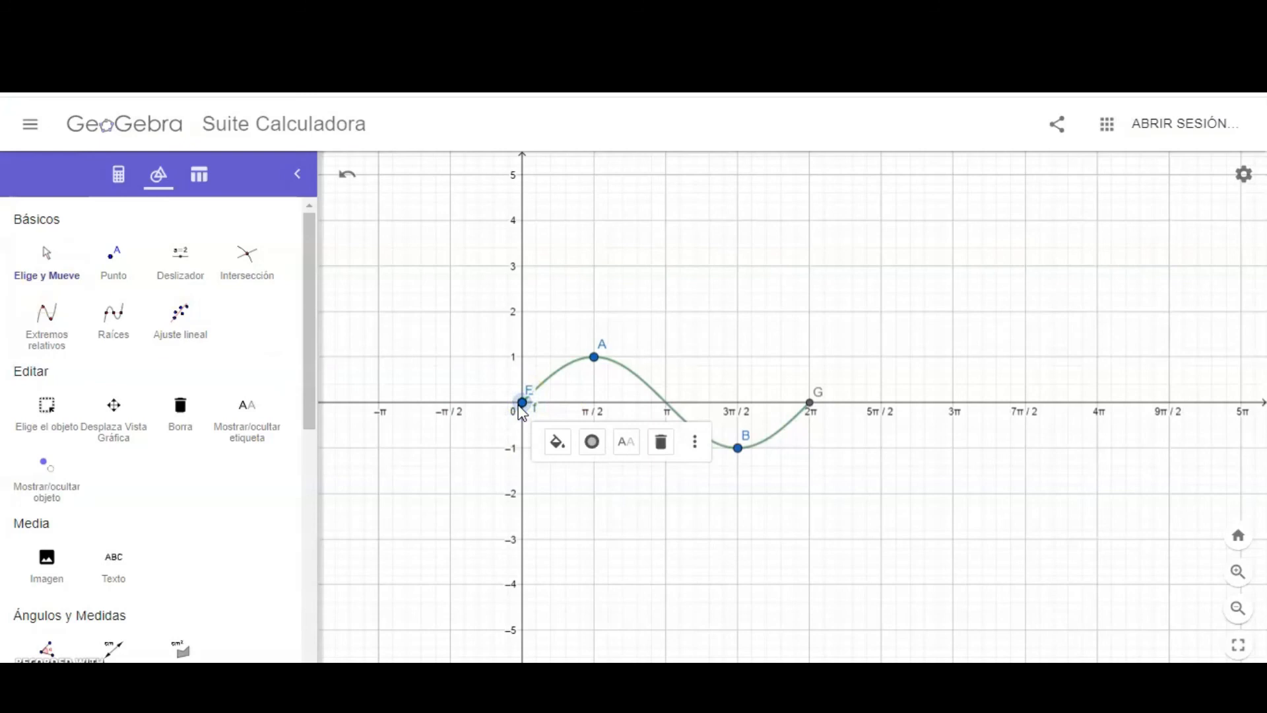
{"action": "left_click", "coordinate": [521, 404]}
{"action": "key", "text": "Delete"}
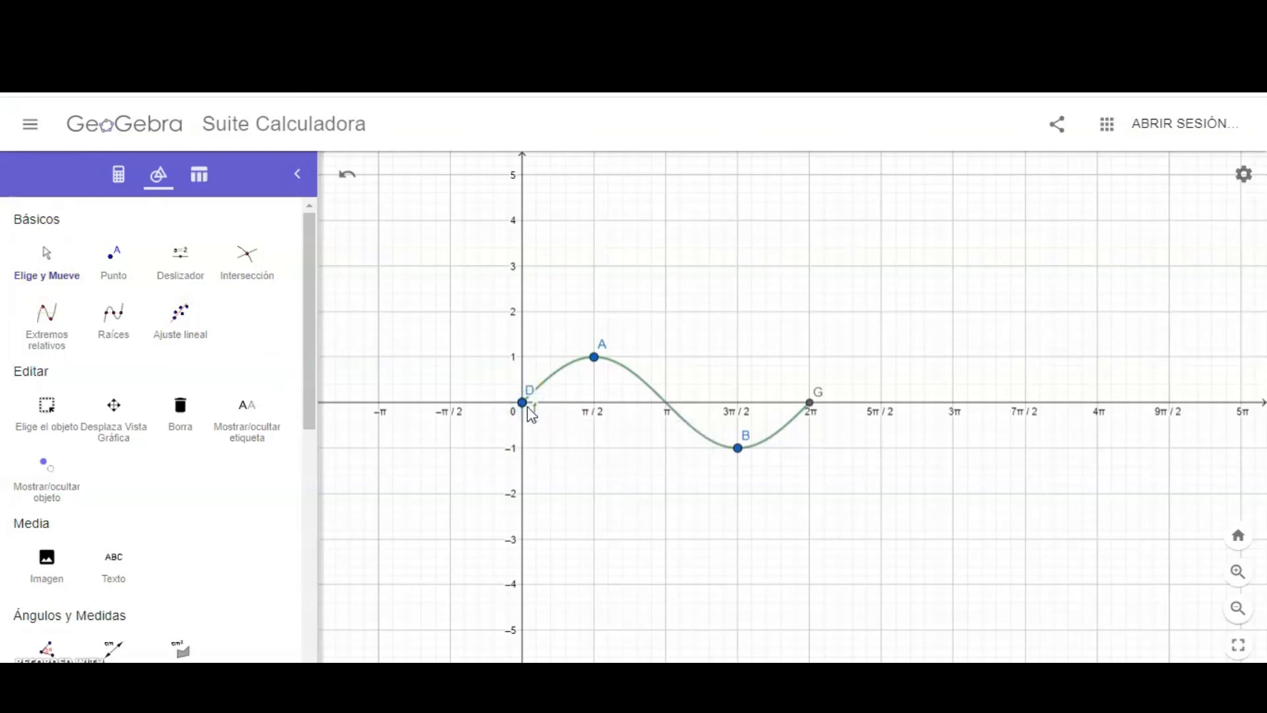
{"action": "left_click", "coordinate": [523, 407]}
{"action": "key", "text": "Delete"}
{"action": "left_click", "coordinate": [523, 408]}
{"action": "key", "text": "Delete"}
{"action": "left_click", "coordinate": [595, 360]}
{"action": "key", "text": "Delete"}
{"action": "left_click", "coordinate": [733, 450]}
{"action": "key", "text": "Delete"}
{"action": "left_click", "coordinate": [810, 403]}
{"action": "key", "text": "Delete"}
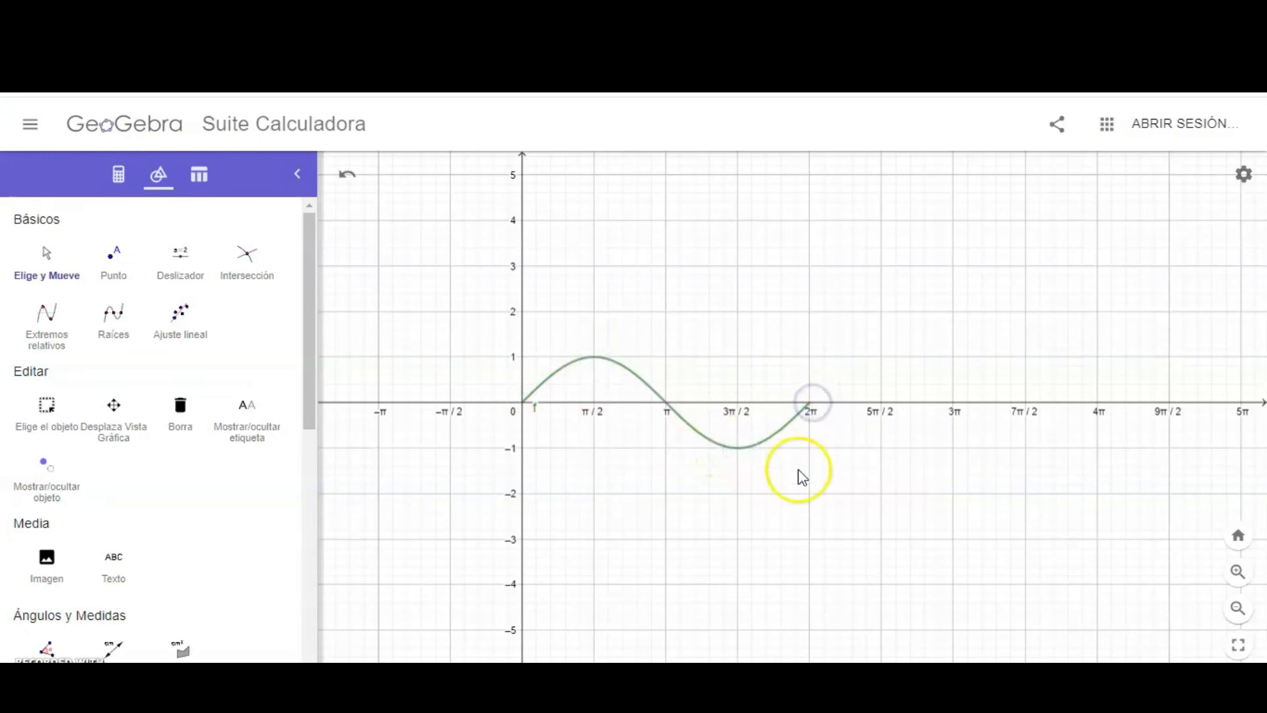
- Add the horizontal line y = 1/2 as a new algebra entry
{"action": "left_click", "coordinate": [119, 183]}
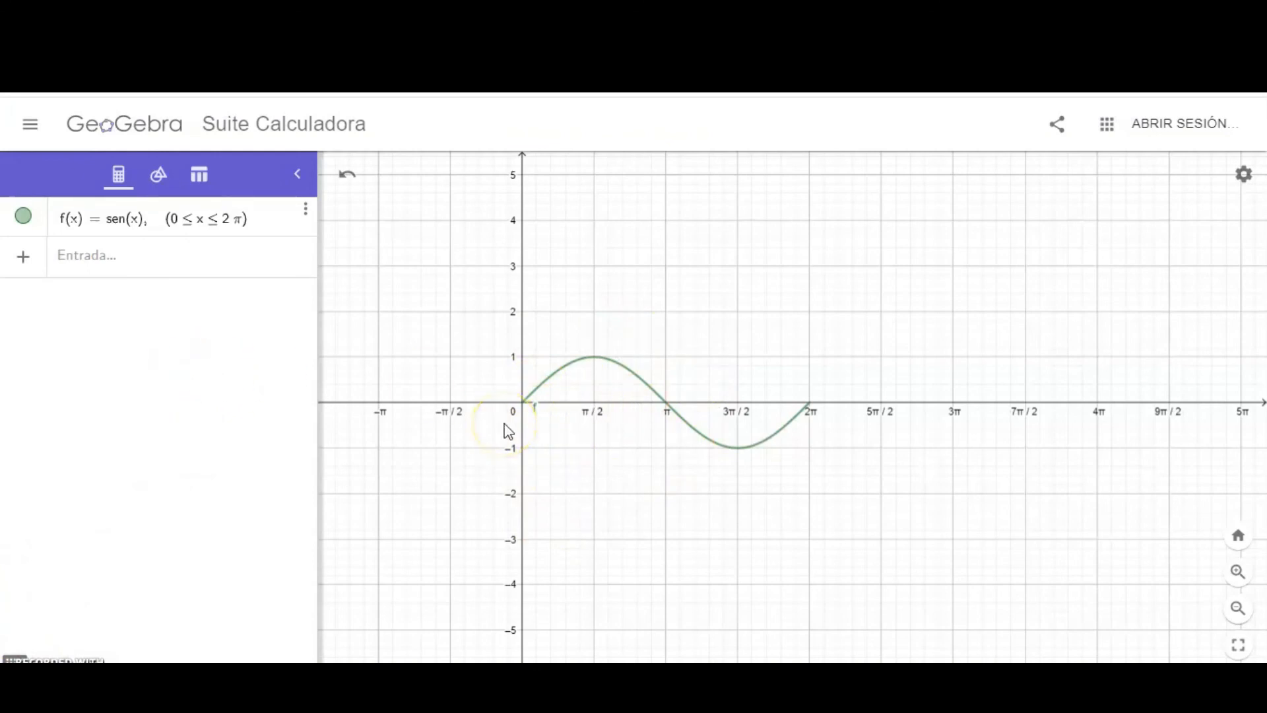
{"action": "left_click", "coordinate": [74, 266]}
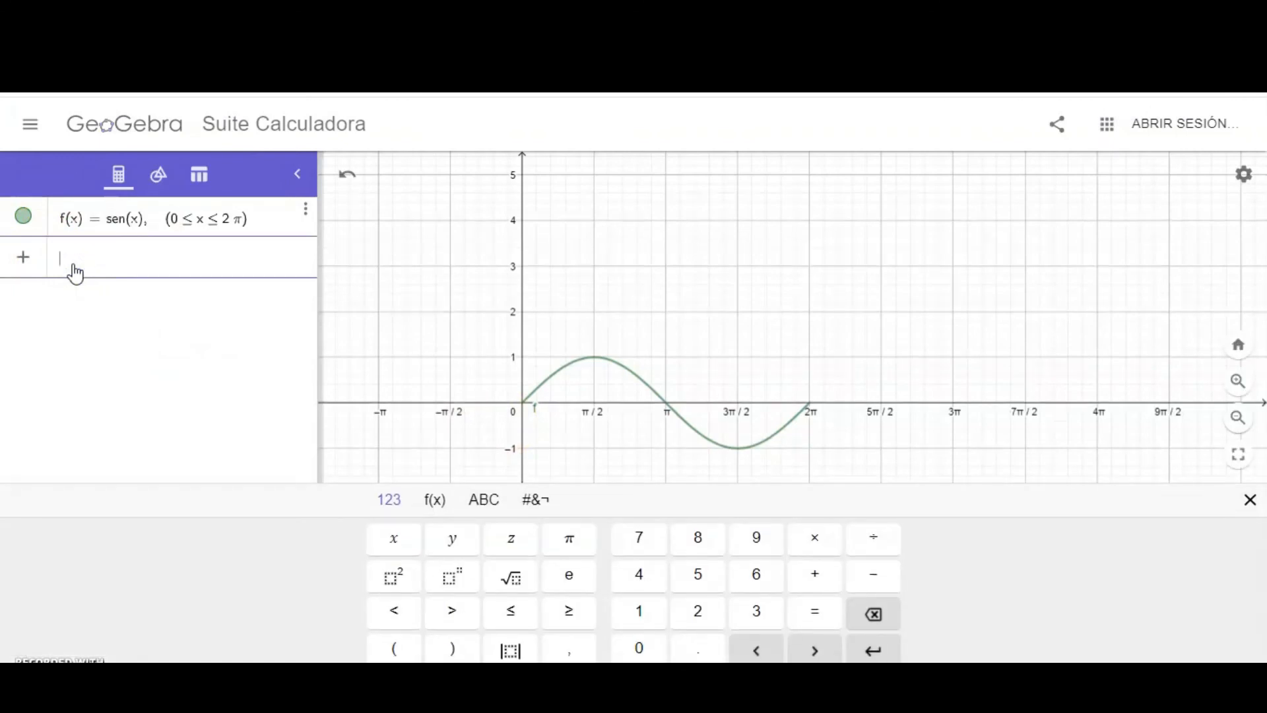
{"action": "type", "text": "y = 1/2"}
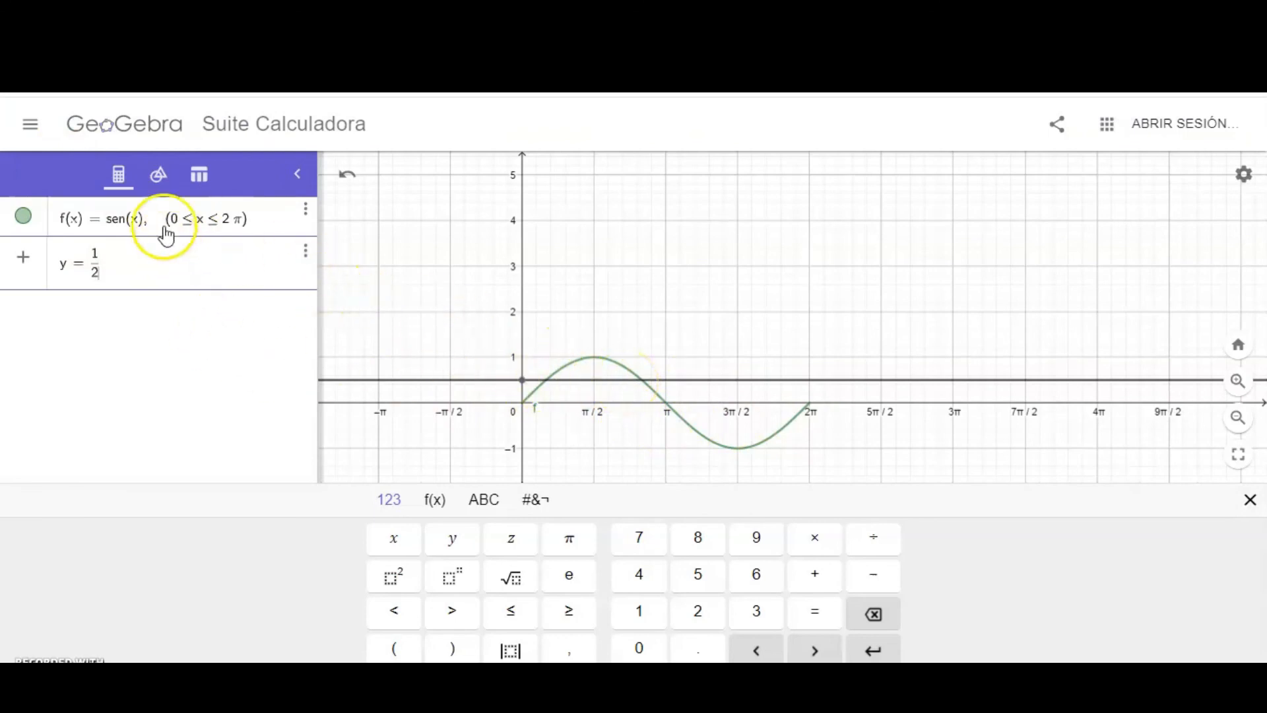
- Mark both intersections of the sine curve with the line y = 1/2 and view their coordinates in the algebra list
{"action": "left_click", "coordinate": [157, 177]}
{"action": "left_click", "coordinate": [242, 264]}
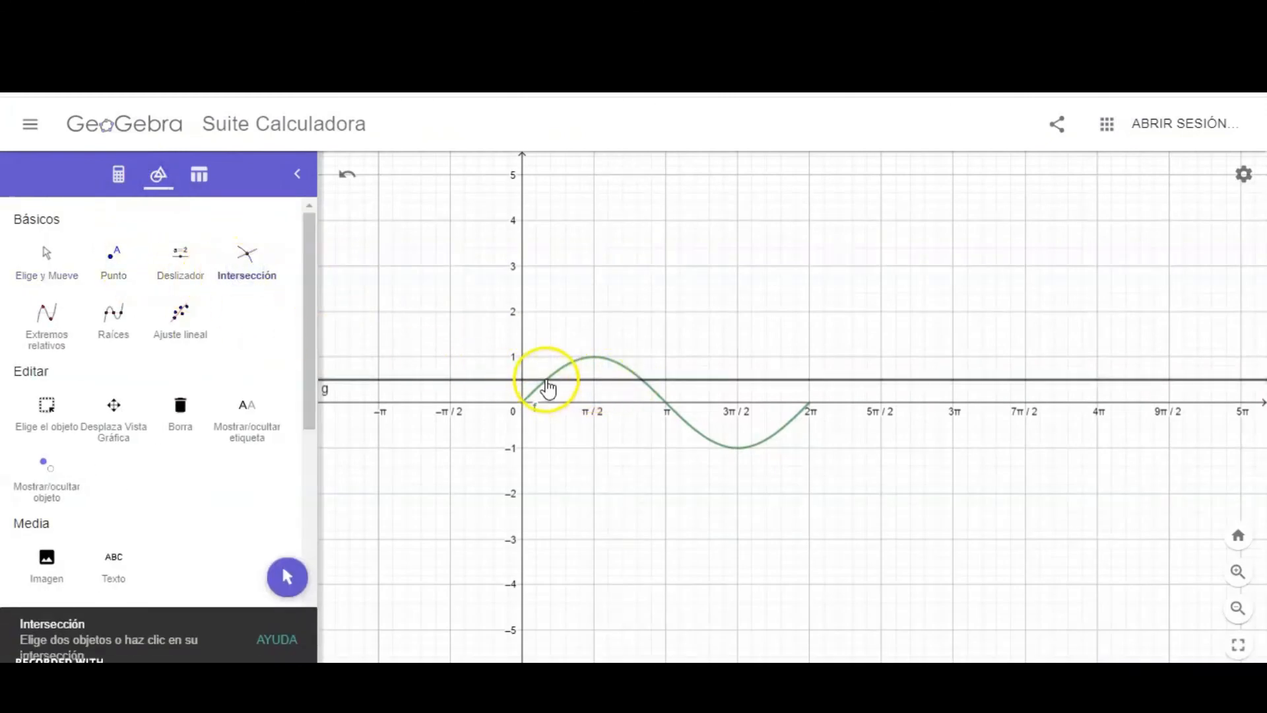
{"action": "left_click", "coordinate": [547, 381]}
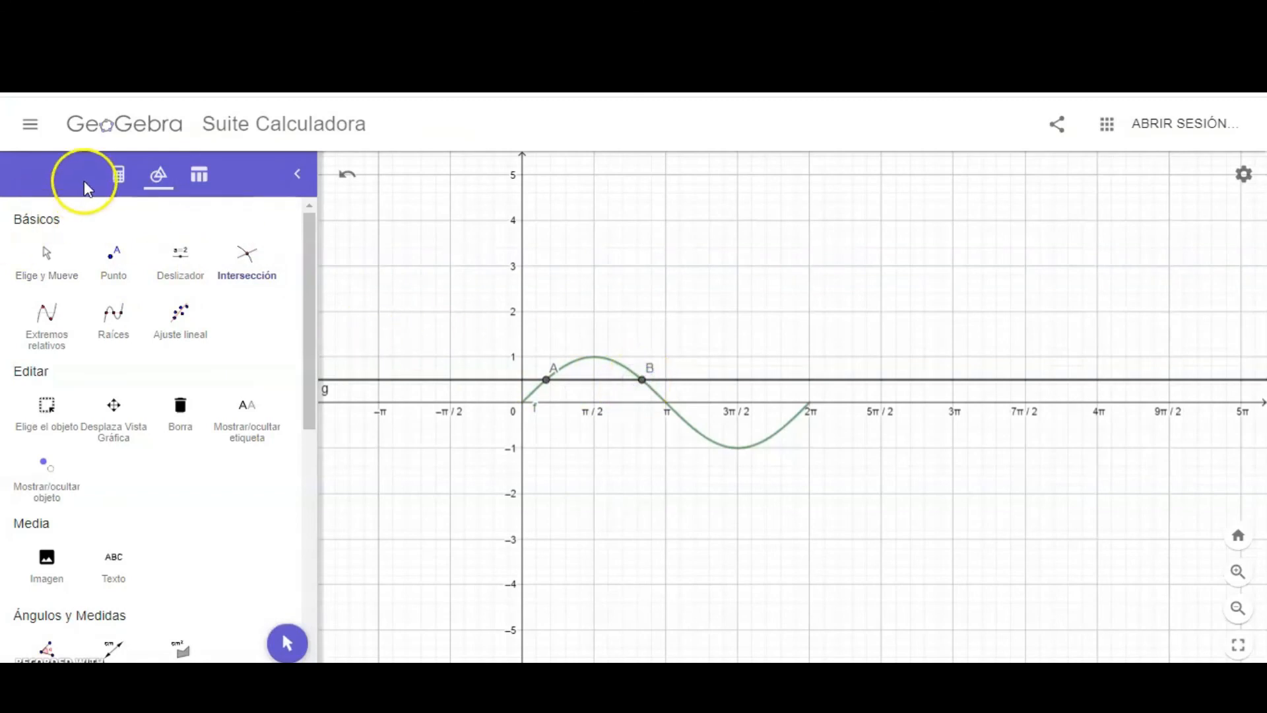
{"action": "left_click", "coordinate": [118, 175]}
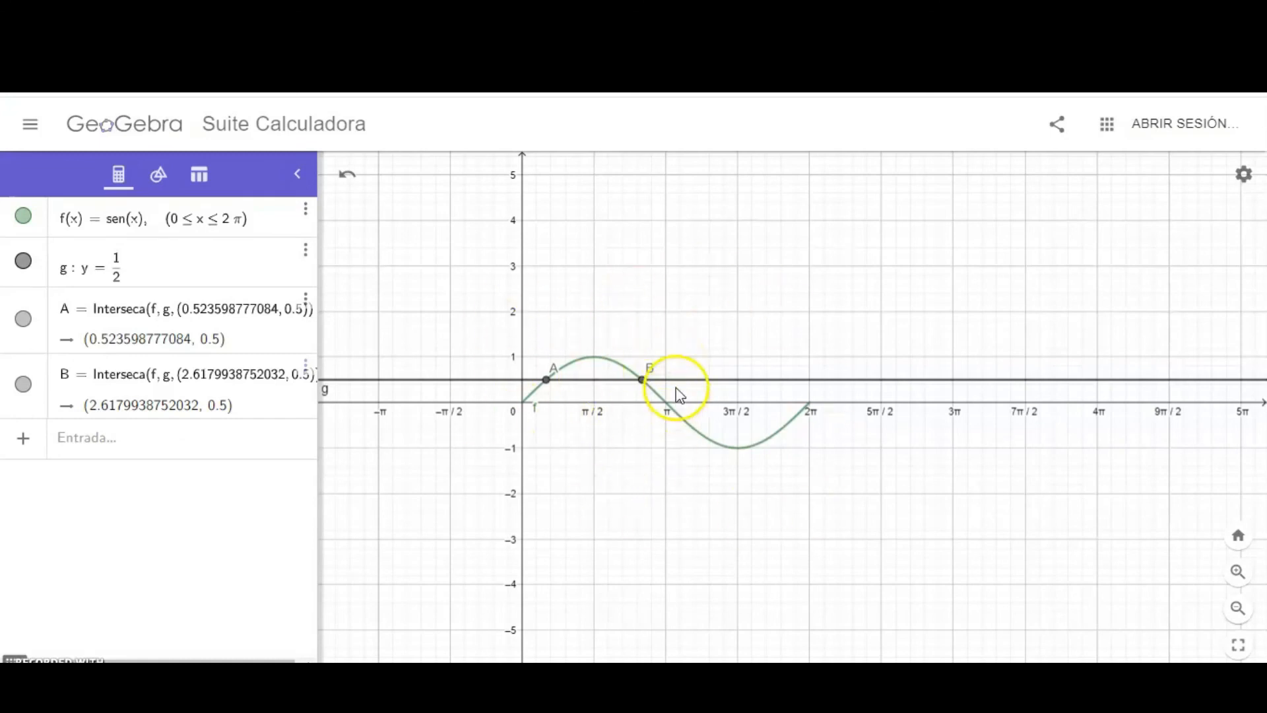
- Enter cos(x) as a new function to plot the cosine alongside the sine
{"action": "left_click", "coordinate": [99, 441]}
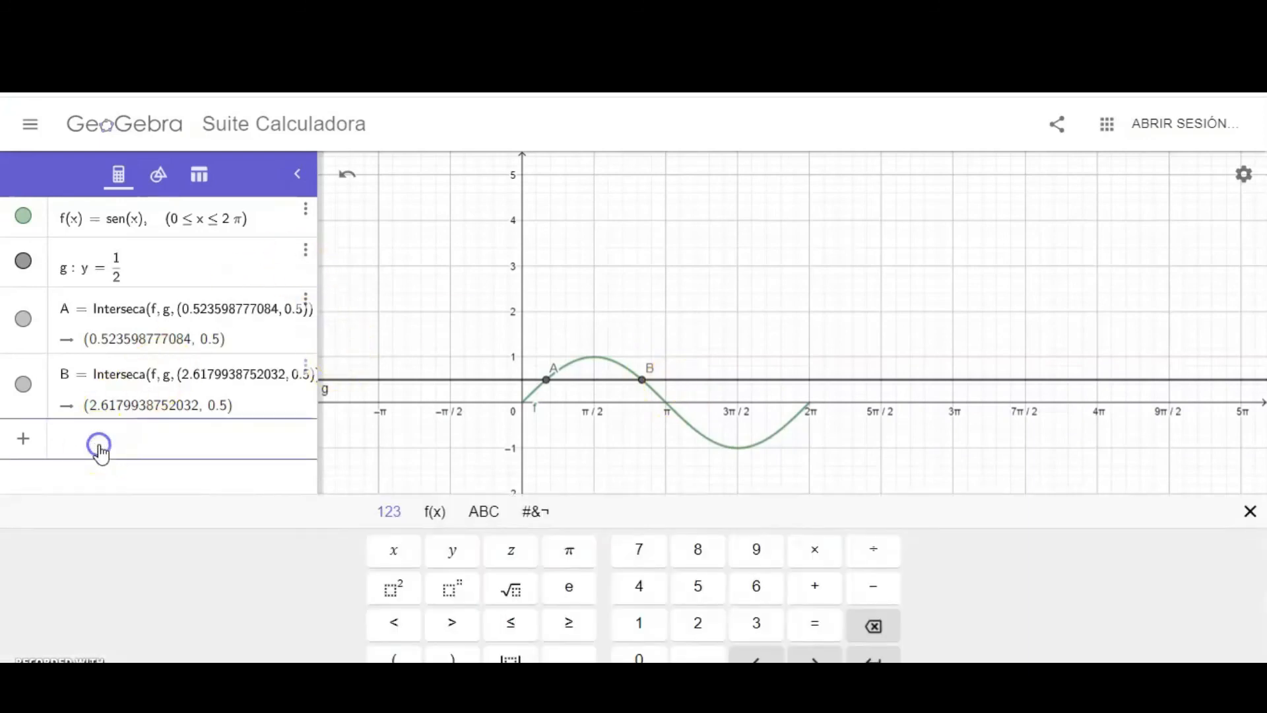
{"action": "type", "text": "co"}
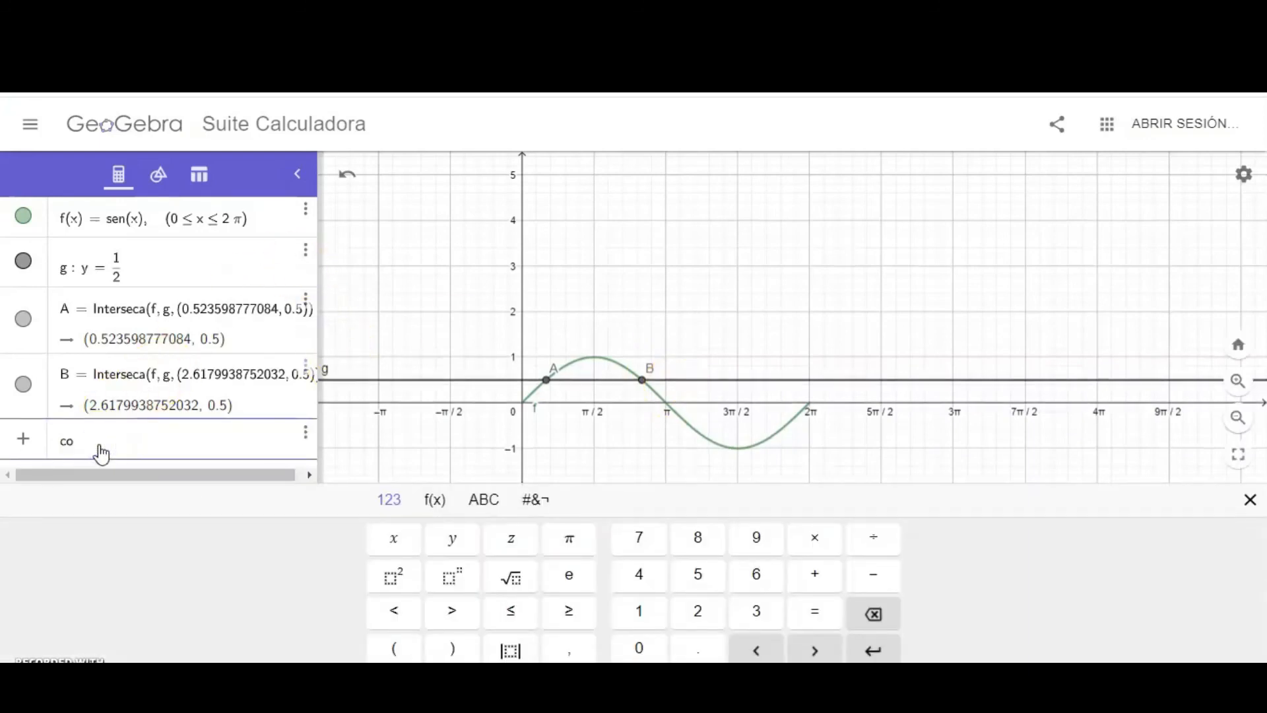
{"action": "type", "text": "s"}
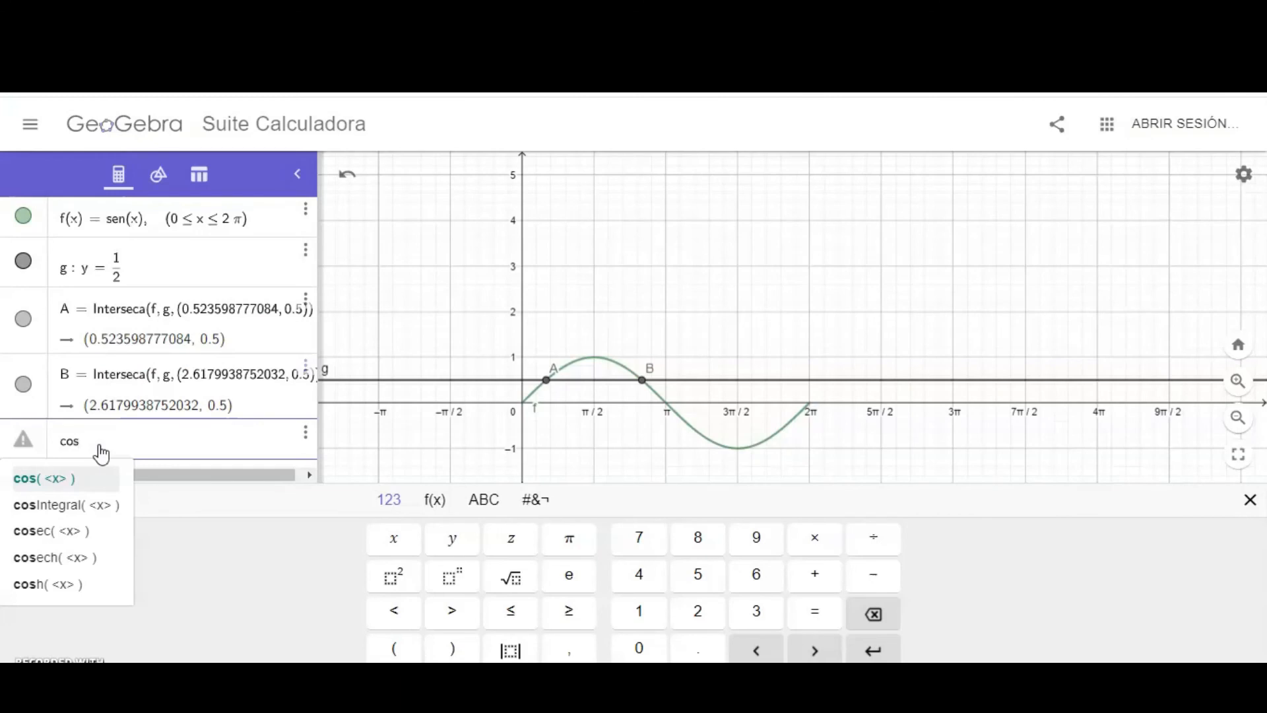
{"action": "type", "text": "(x"}
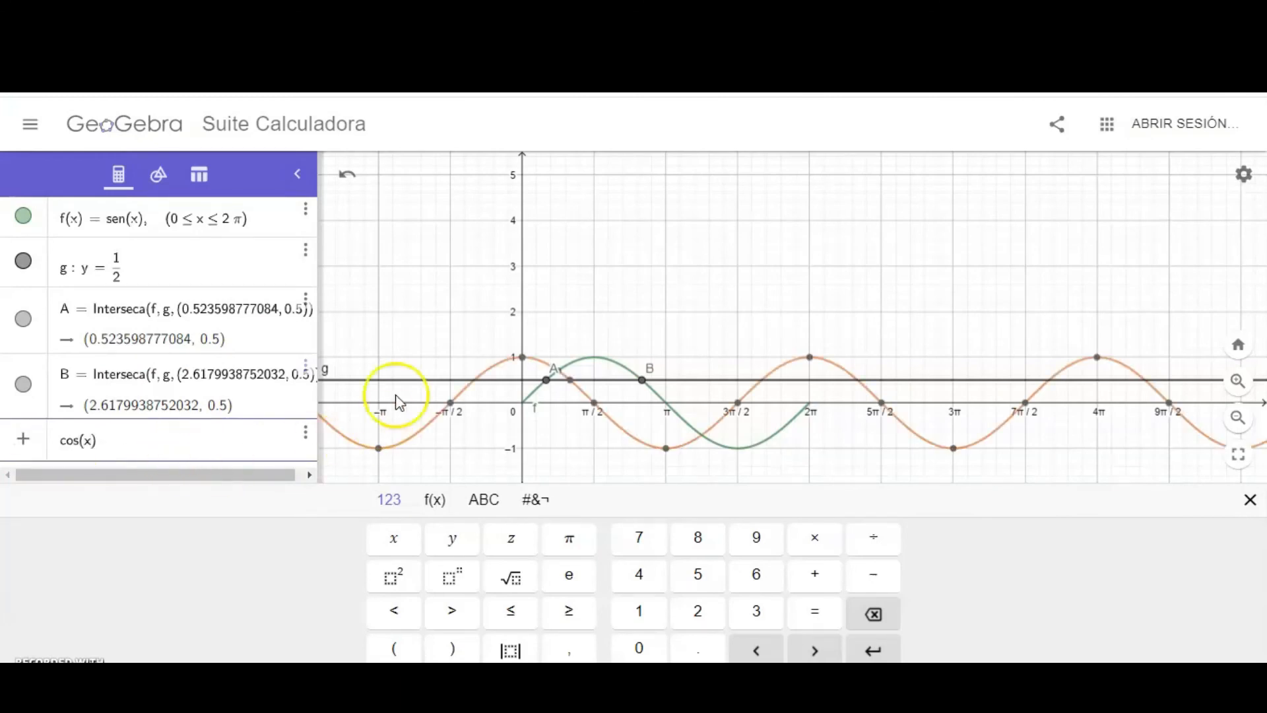
- Finish the cos(x) entry, and toggle the visibility of the horizontal line y = 1/2 before deleting that line
{"action": "left_click", "coordinate": [445, 291]}
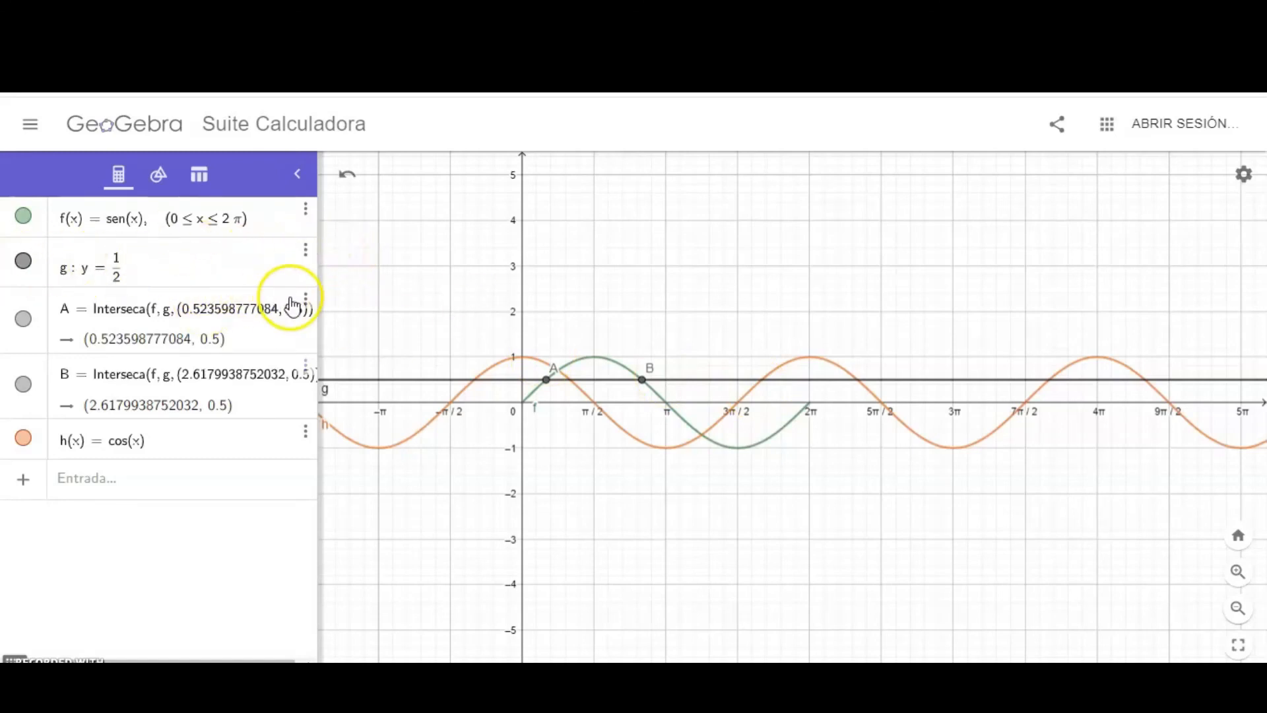
{"action": "left_click", "coordinate": [24, 262]}
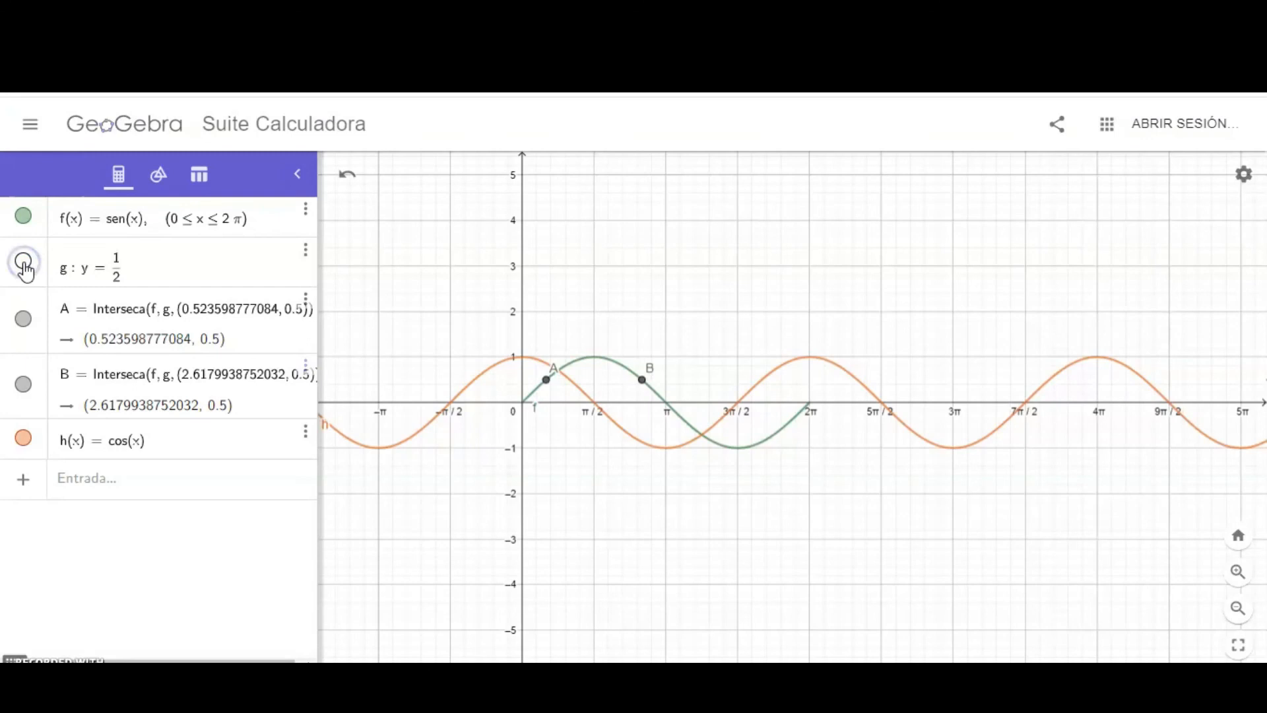
{"action": "left_click", "coordinate": [24, 263]}
{"action": "left_click", "coordinate": [24, 262]}
{"action": "left_click", "coordinate": [24, 263]}
{"action": "left_click", "coordinate": [24, 263]}
{"action": "left_click", "coordinate": [306, 250]}
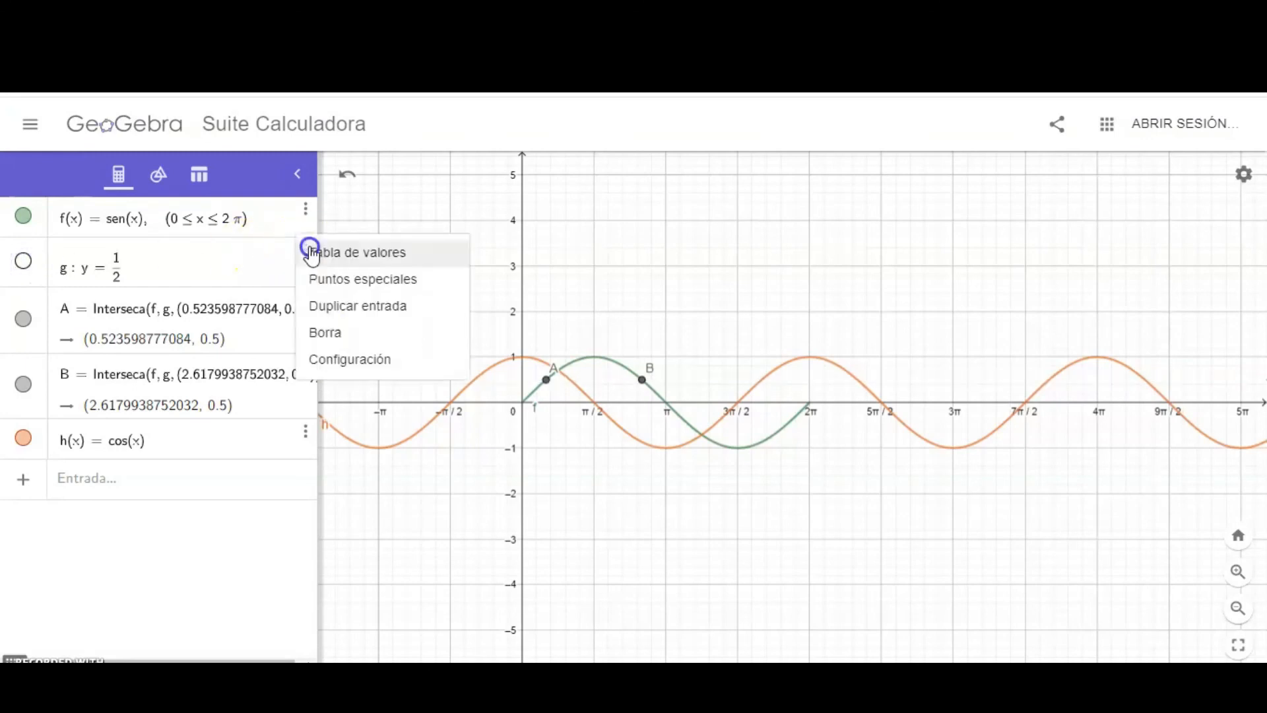
{"action": "left_click", "coordinate": [308, 334]}
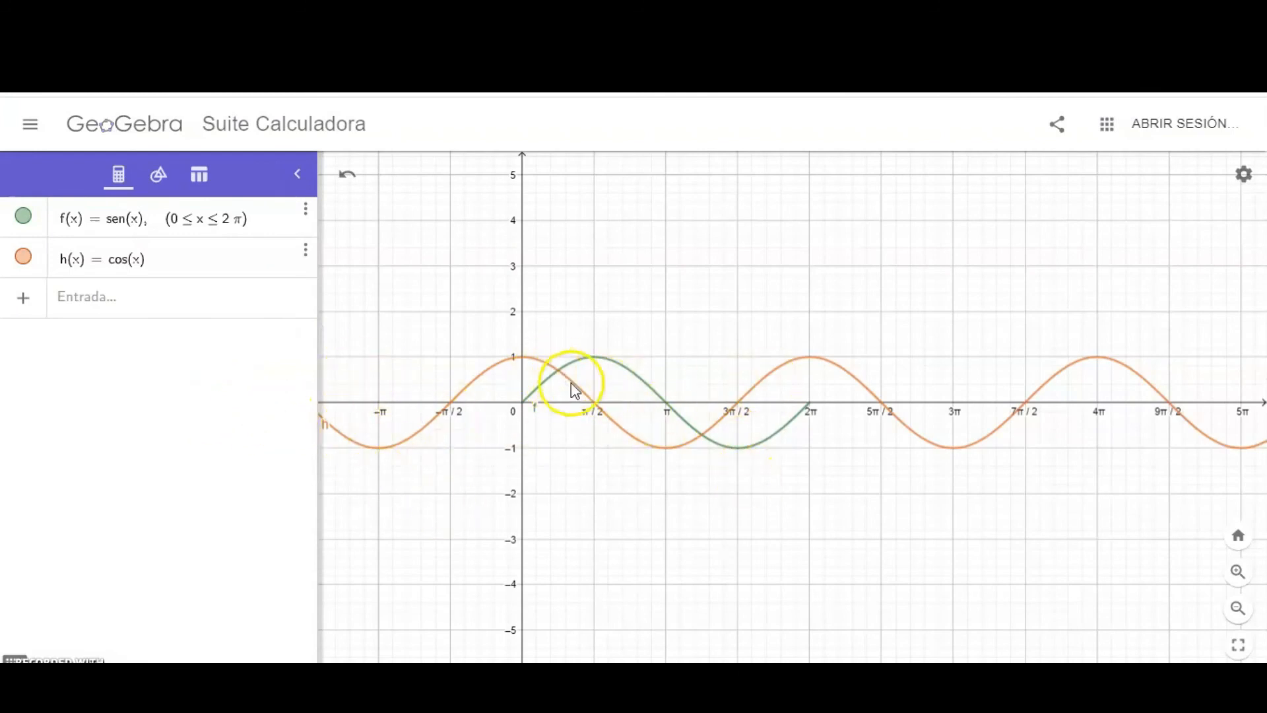
- Mark both intersections of the restricted sine curve with the cosine curve, between 0 and 2π, using the Intersection tool
{"action": "left_click", "coordinate": [158, 176]}
{"action": "left_click", "coordinate": [246, 256]}
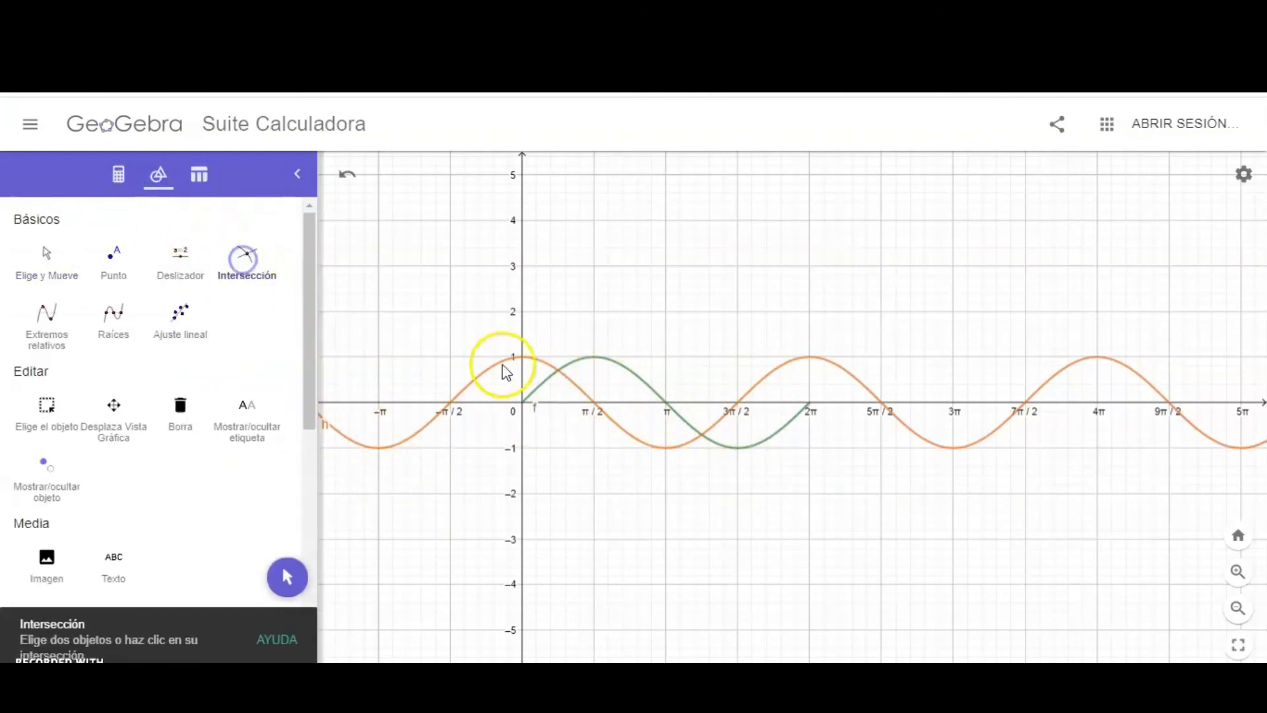
{"action": "left_click", "coordinate": [558, 375]}
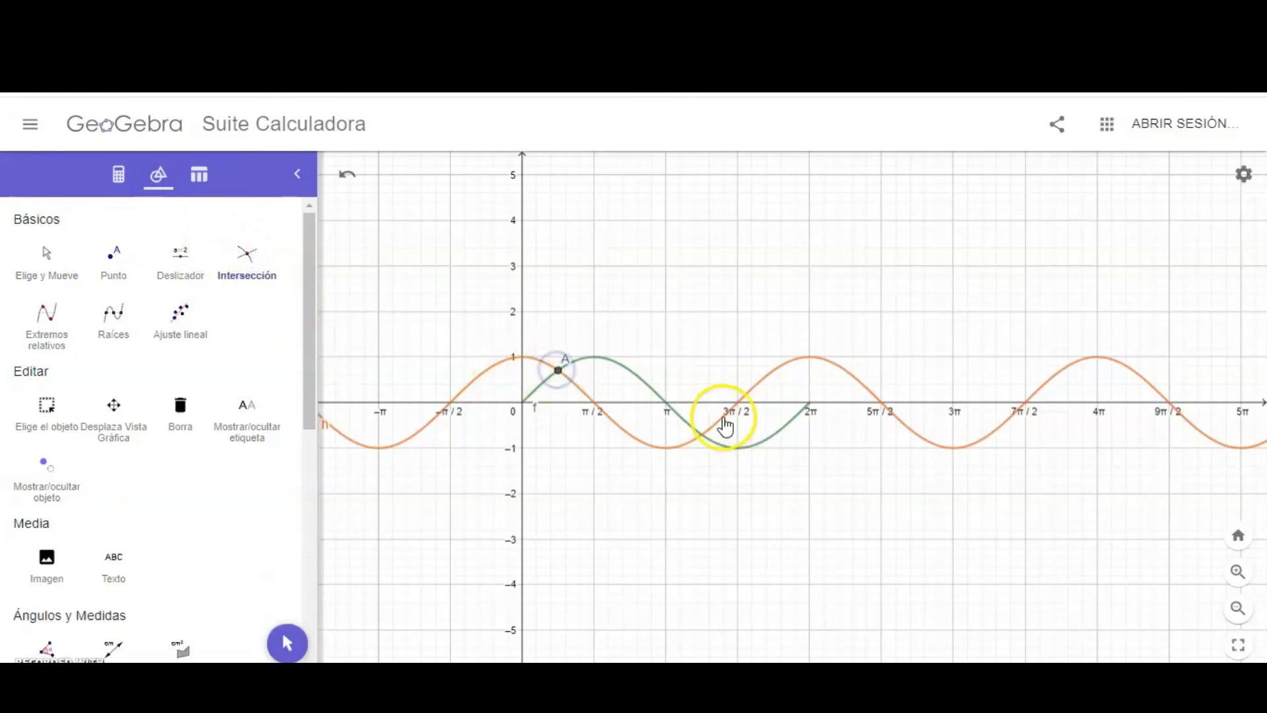
{"action": "left_click", "coordinate": [703, 439]}
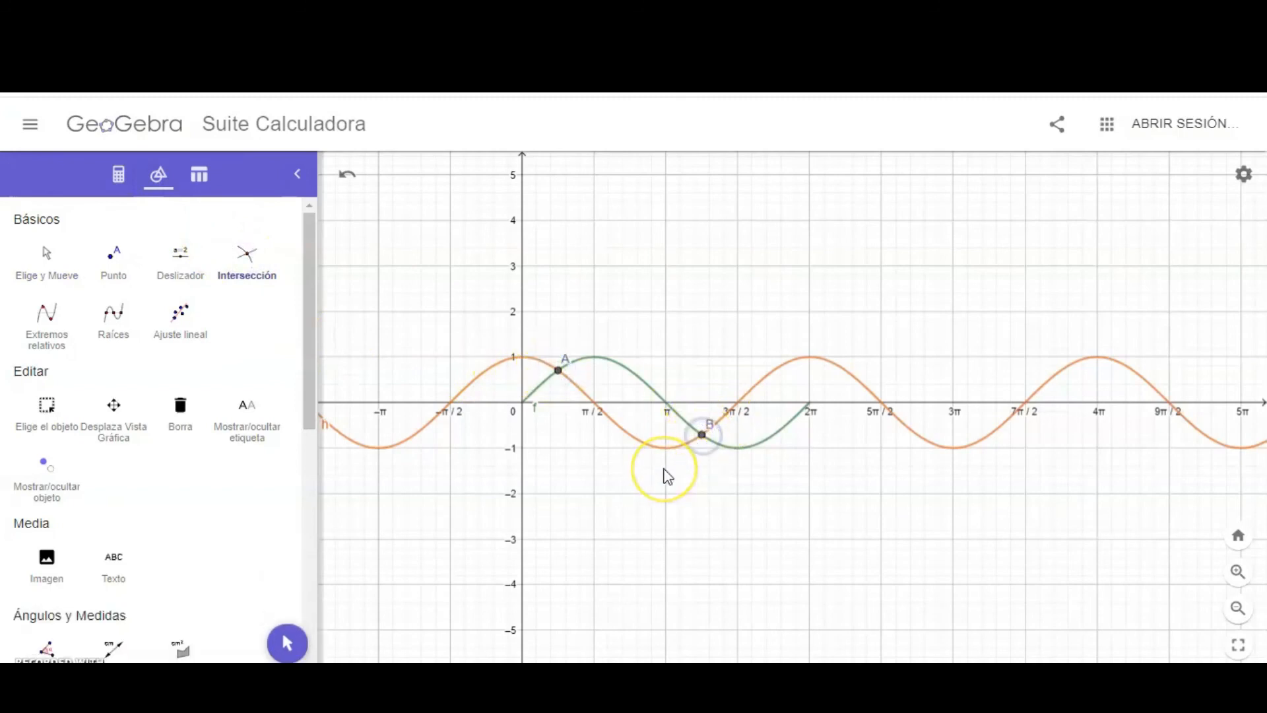